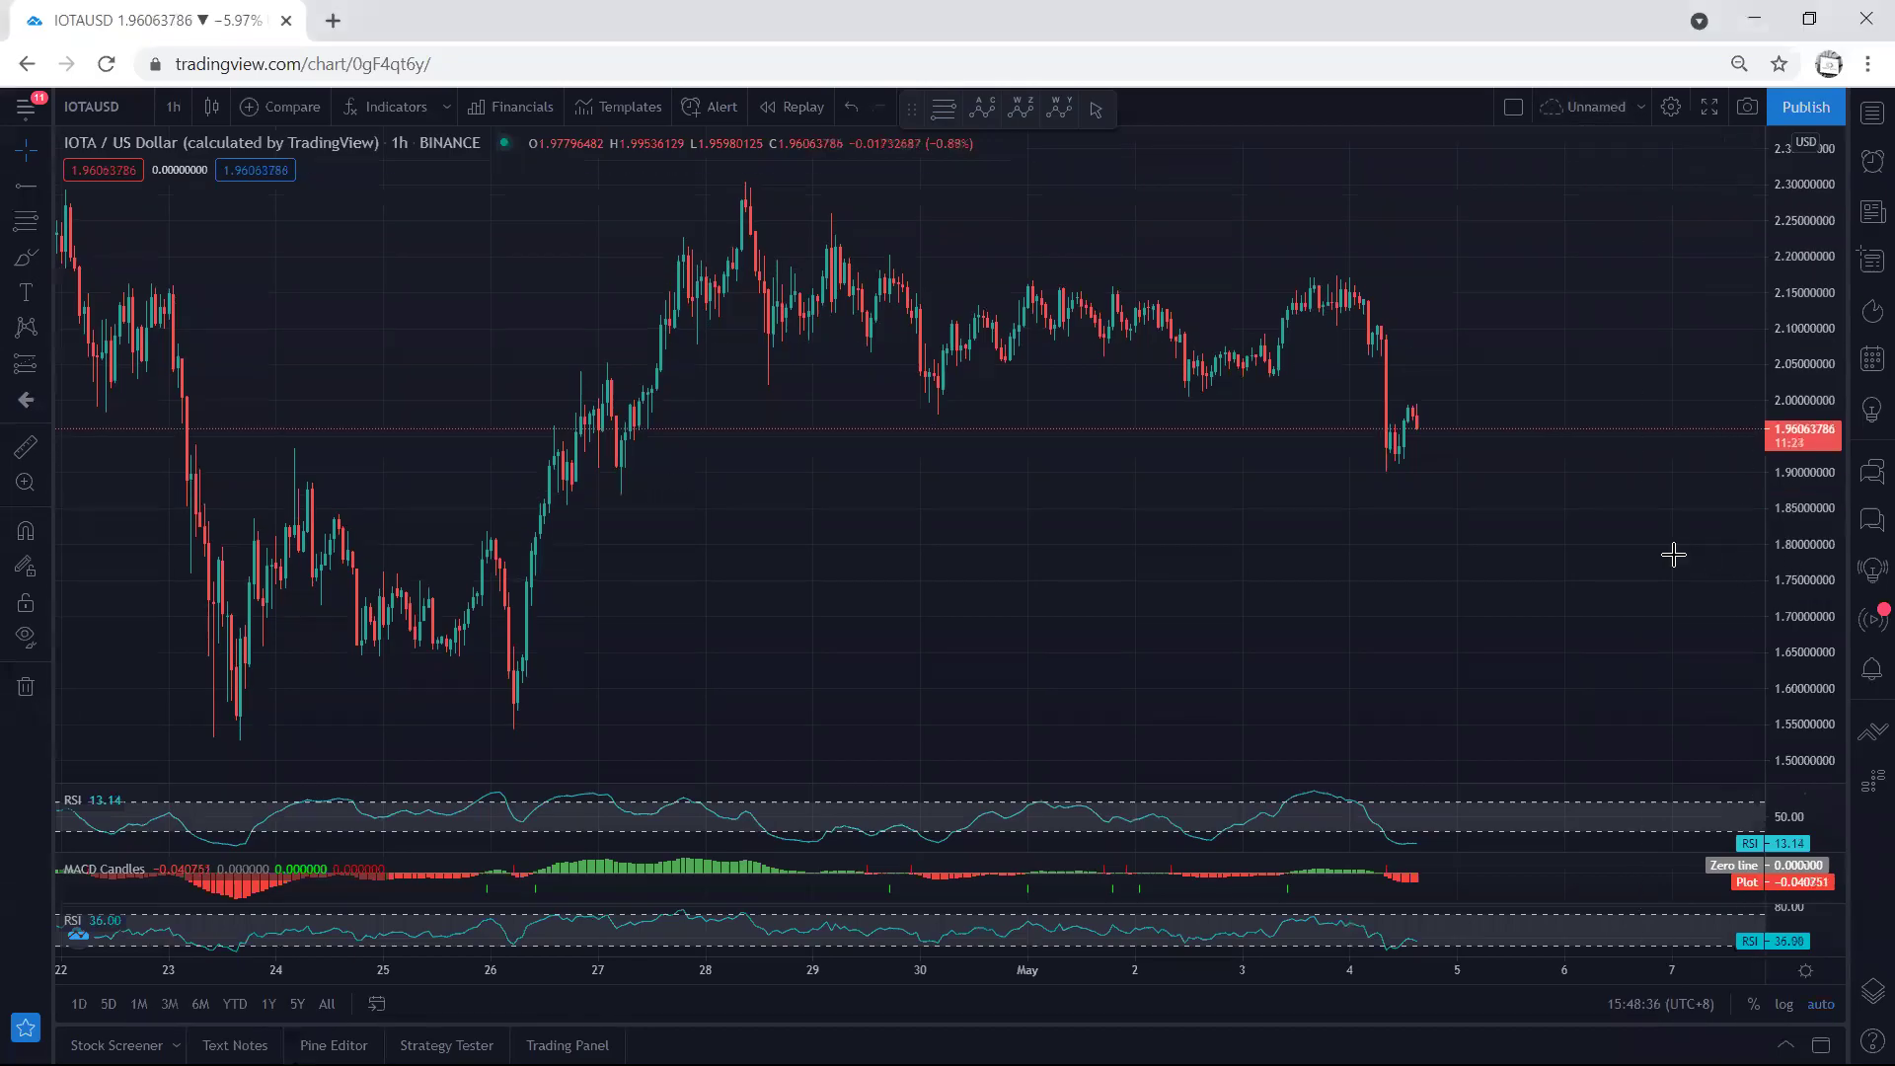
# Step: Mark the price action at the 4 May high freehand on the 1-hour IOTAUSD chart and clear the marks
pyautogui.moveTo(1327, 550); pyautogui.dragTo(1304, 590)
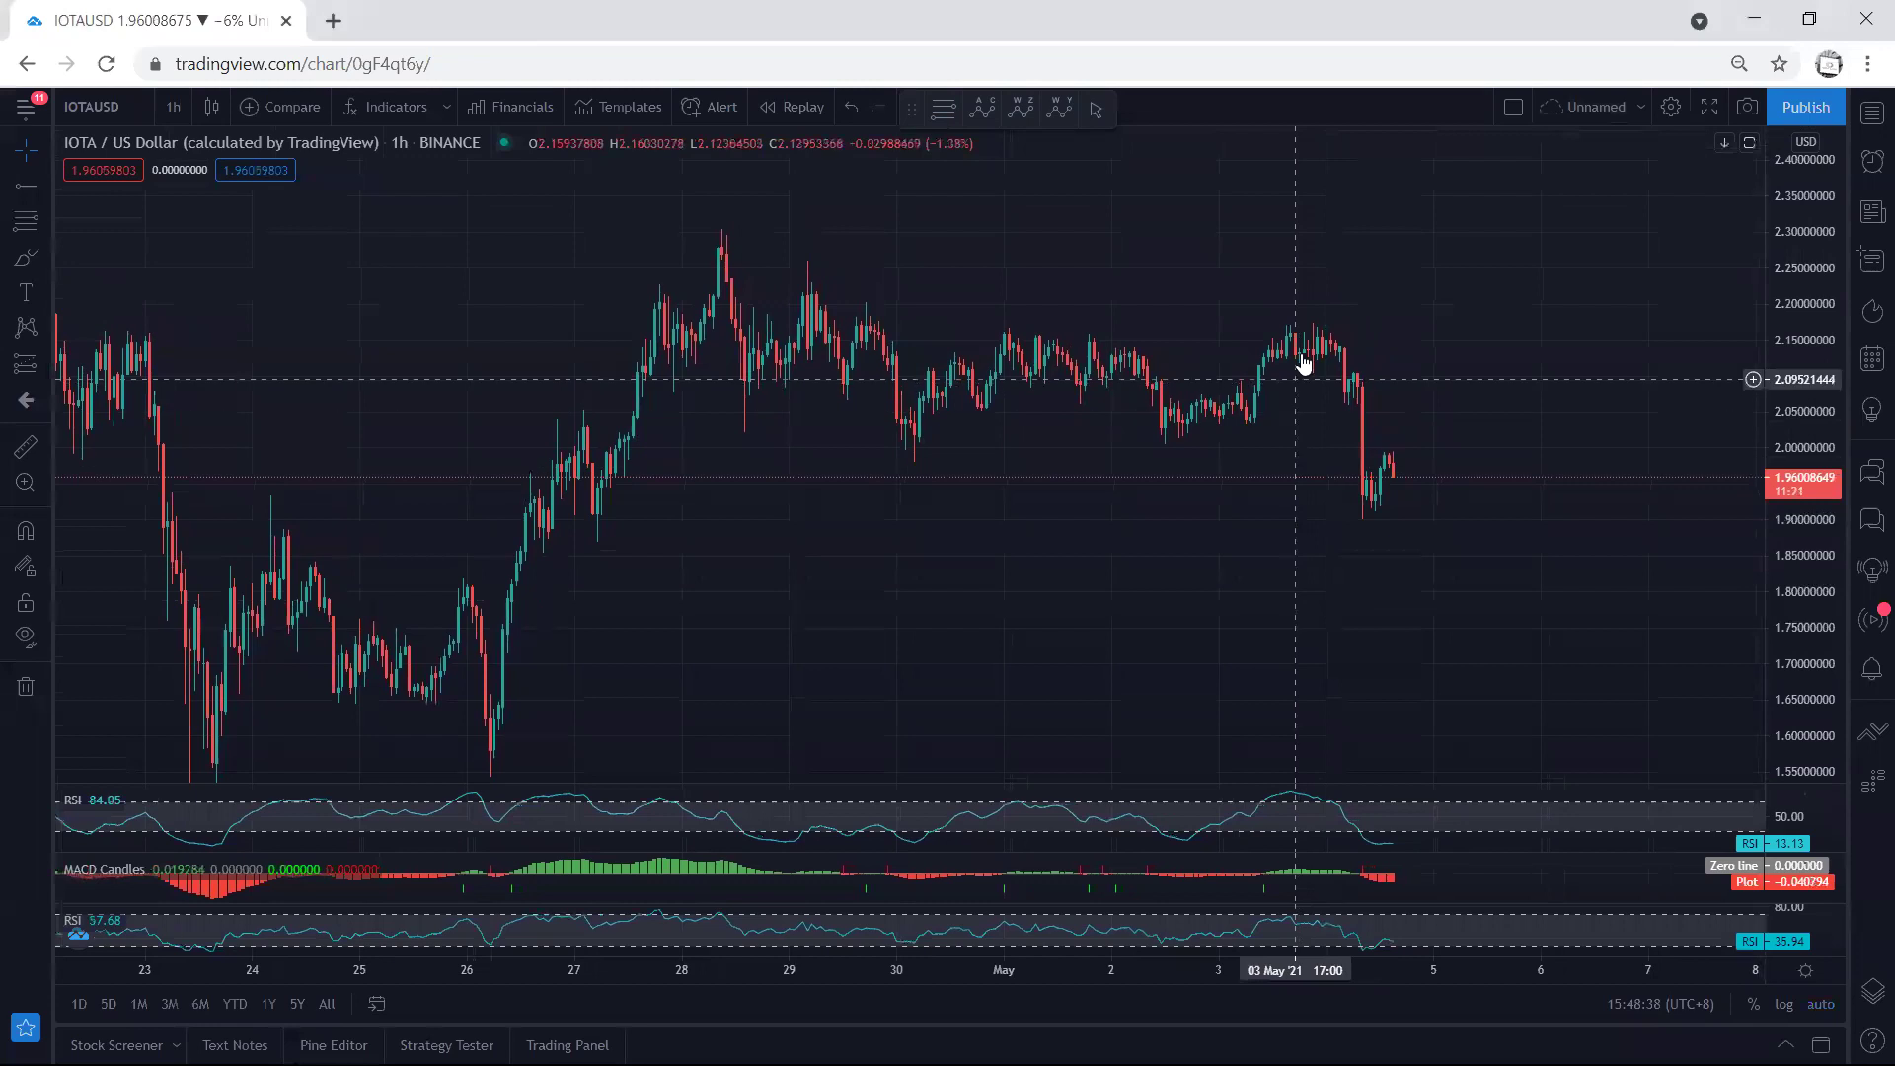
pyautogui.moveTo(1166, 283); pyautogui.dragTo(1163, 292)
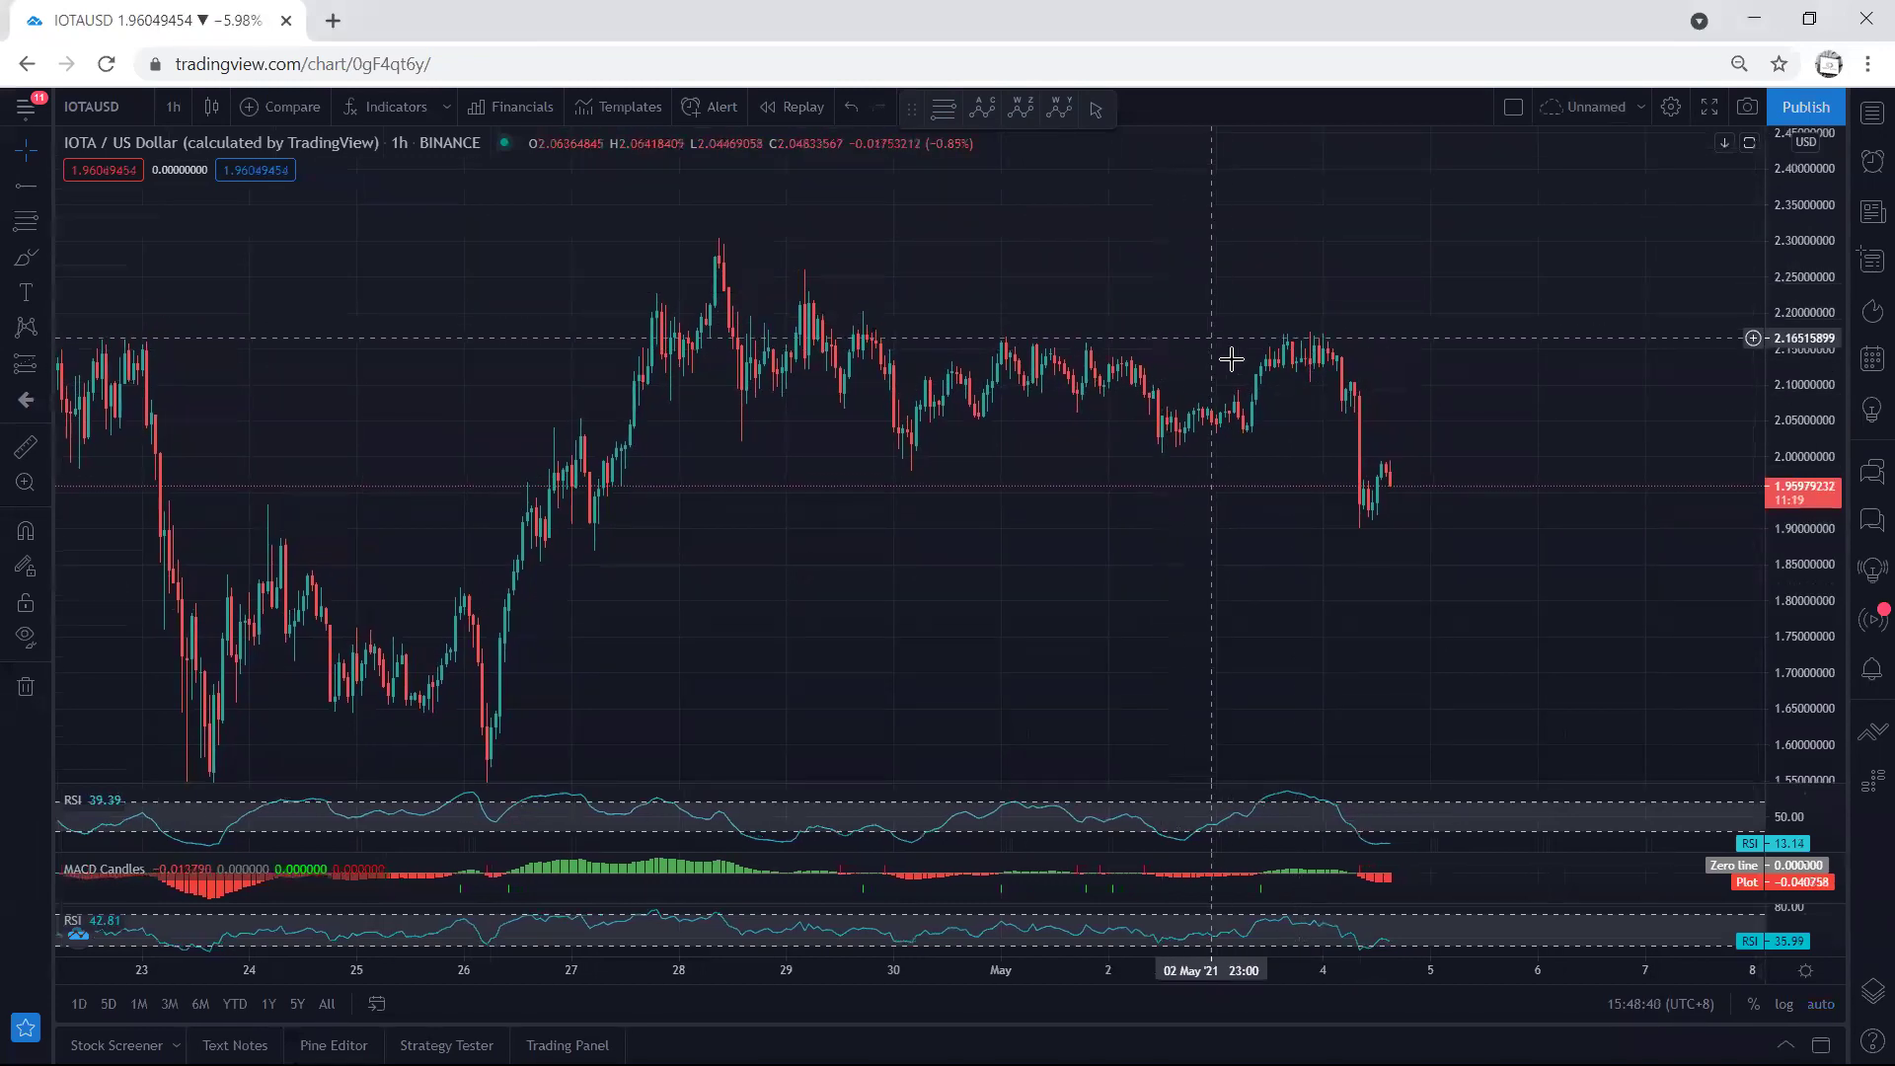
pyautogui.click(712, 128)
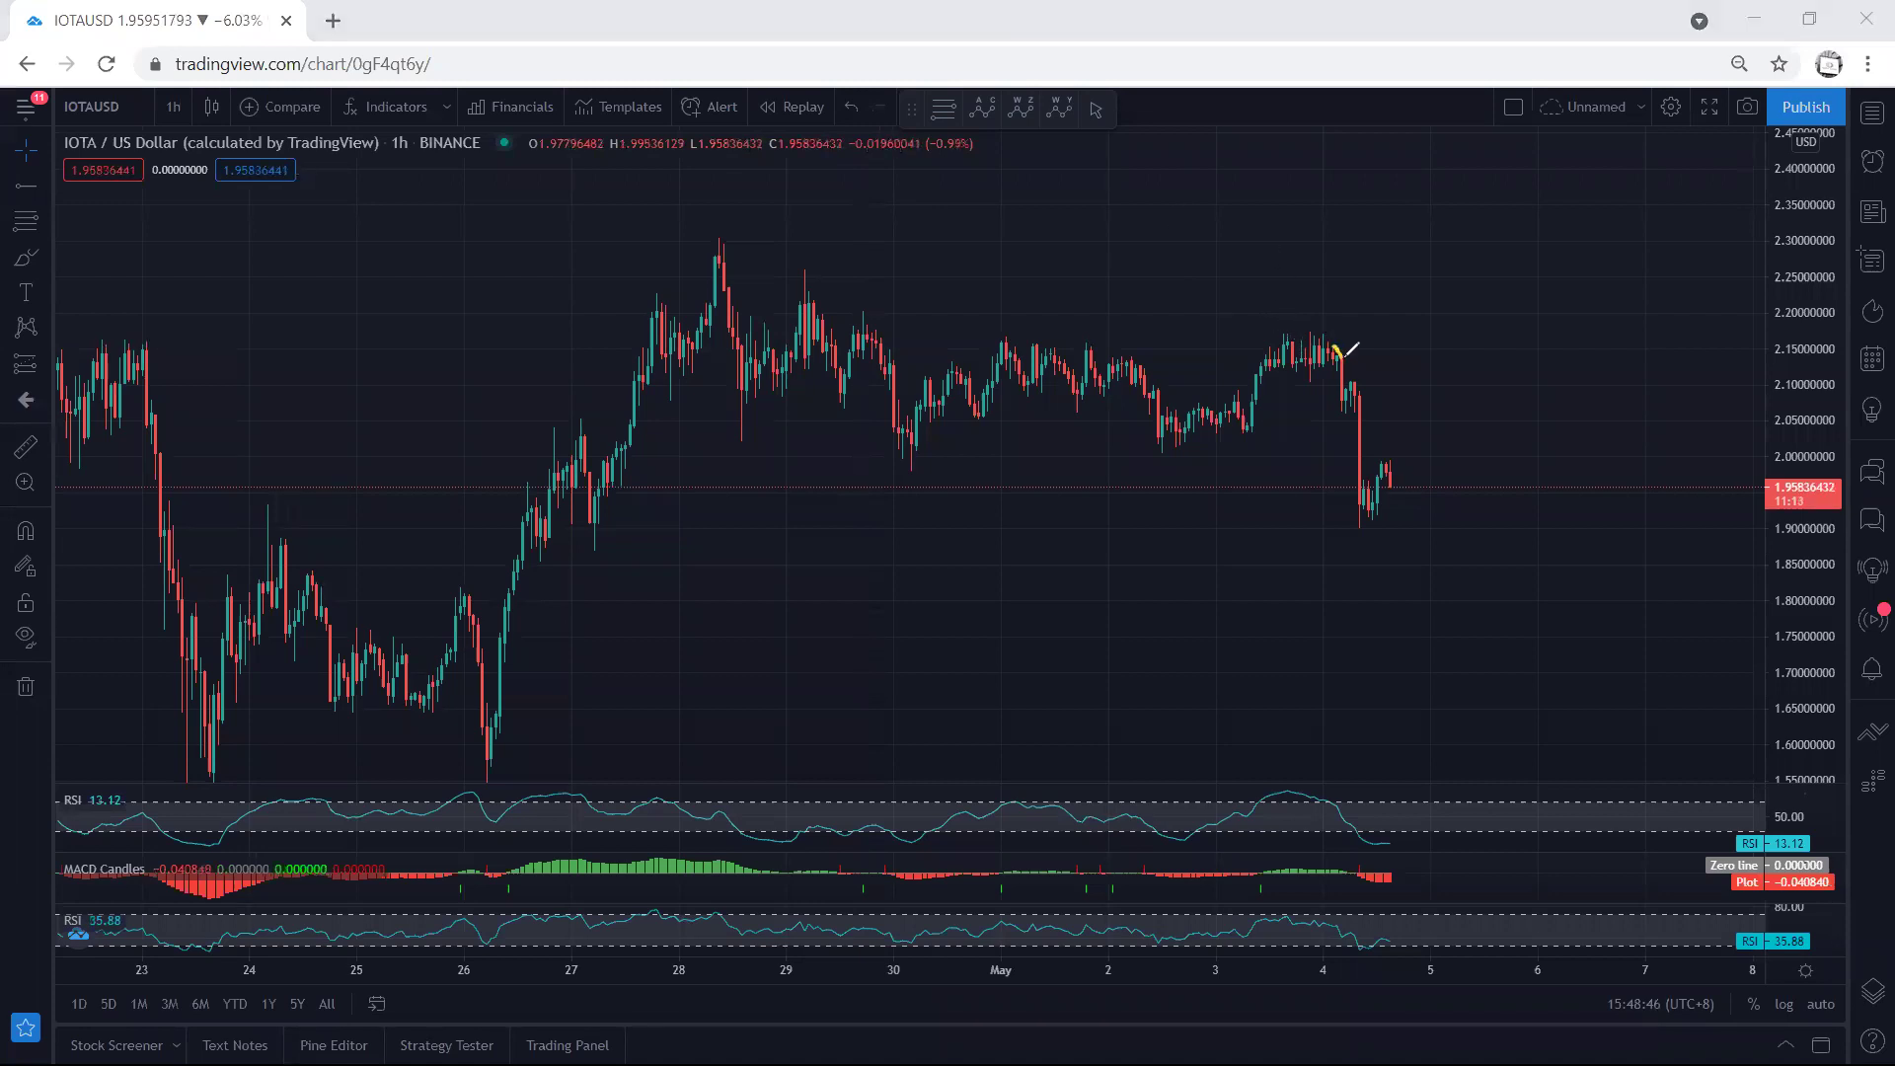
pyautogui.moveTo(1334, 345)
pyautogui.mouseDown()
pyautogui.moveTo(1307, 378)
pyautogui.moveTo(1317, 318)
pyautogui.mouseUp()
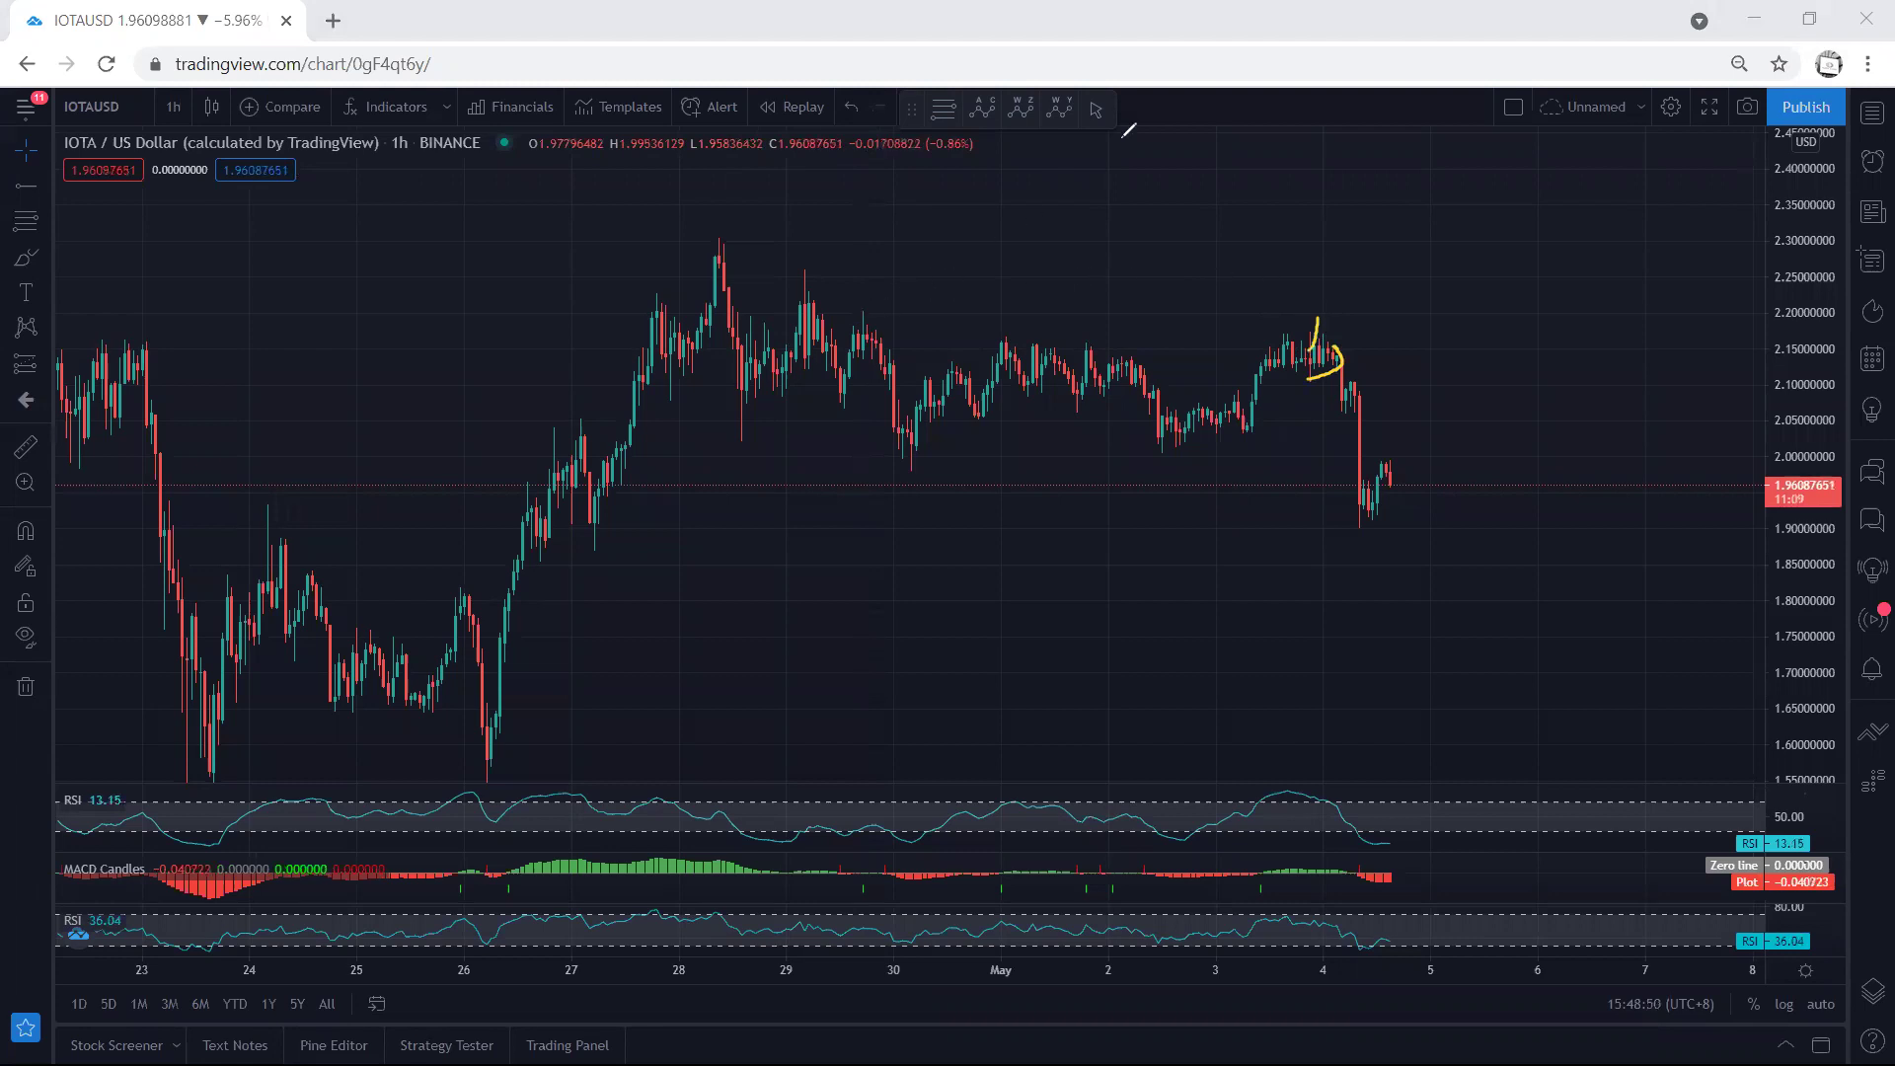
pyautogui.press('Delete')
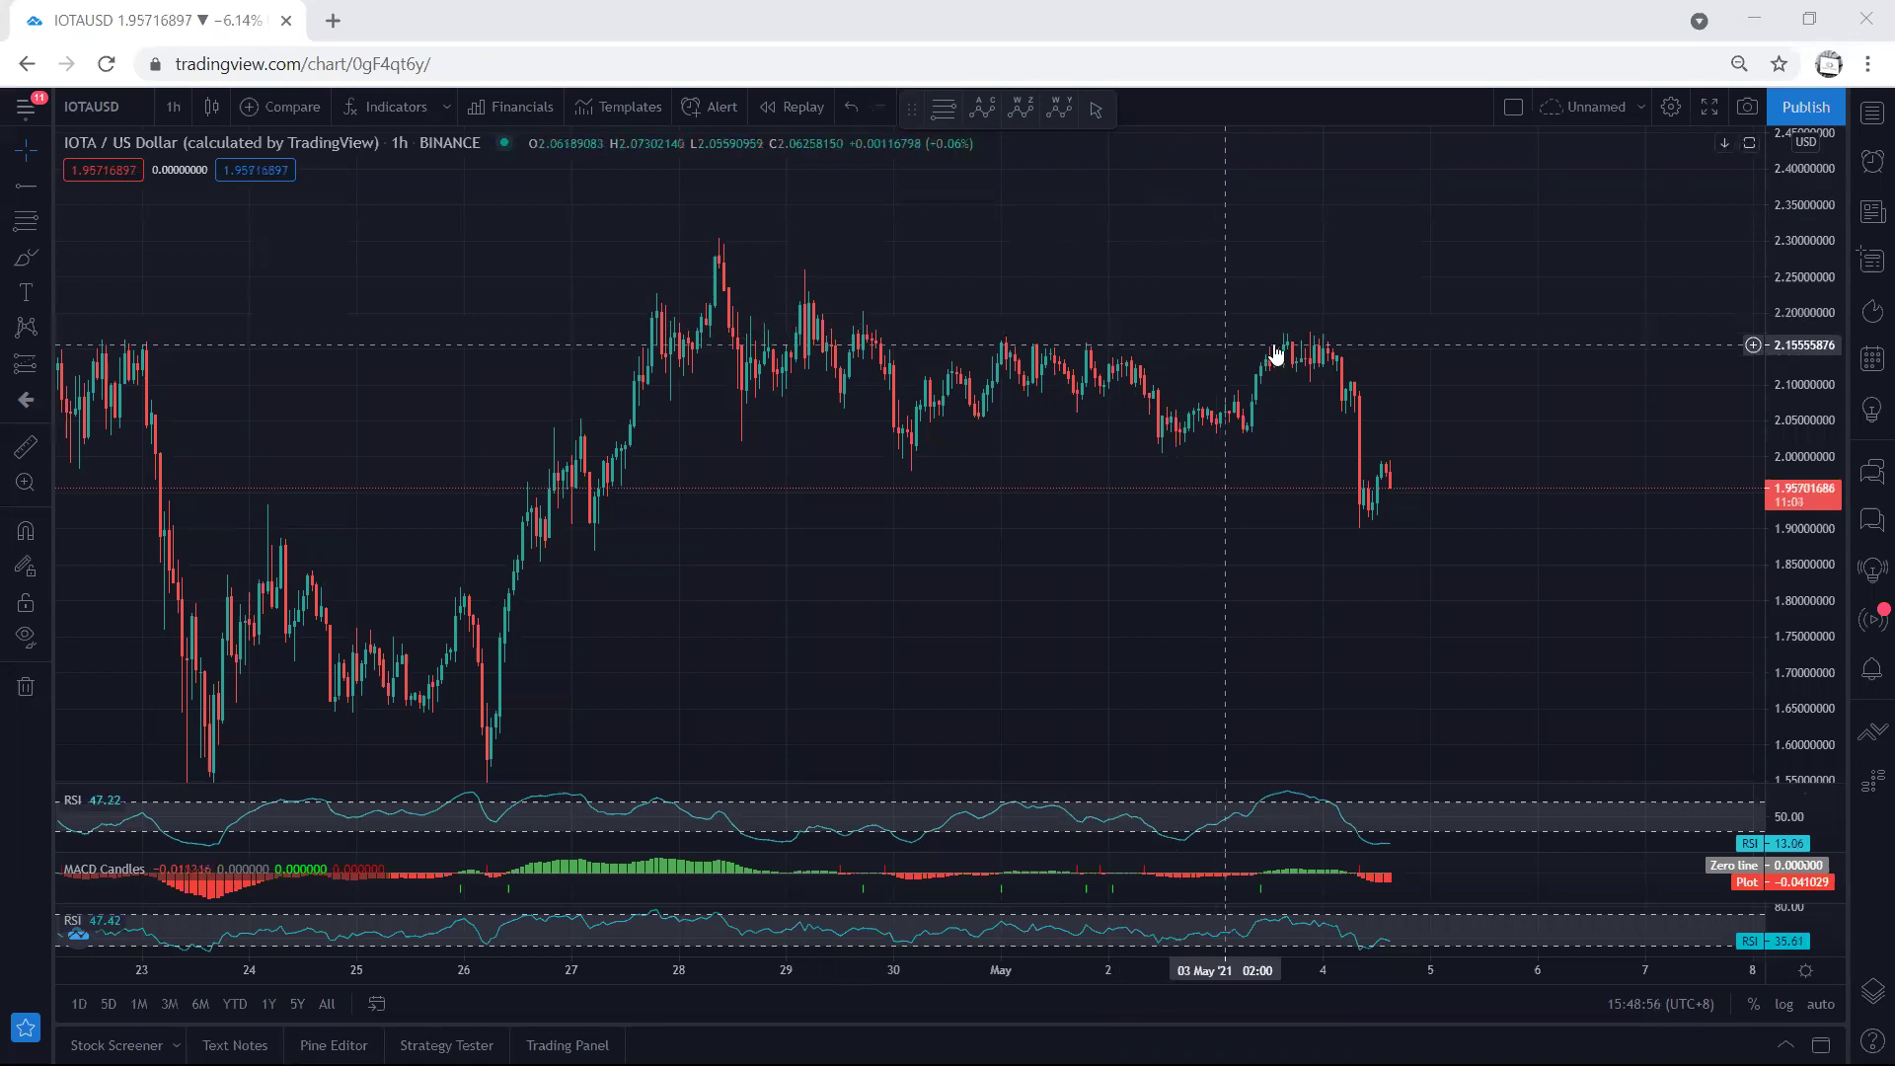
# Step: Circle the small 4 May consolidation just below 2.10 freehand and clear the mark
pyautogui.moveTo(1290, 397)
pyautogui.mouseDown()
pyautogui.moveTo(1344, 407)
pyautogui.moveTo(1356, 387)
pyautogui.moveTo(1339, 397)
pyautogui.mouseUp()
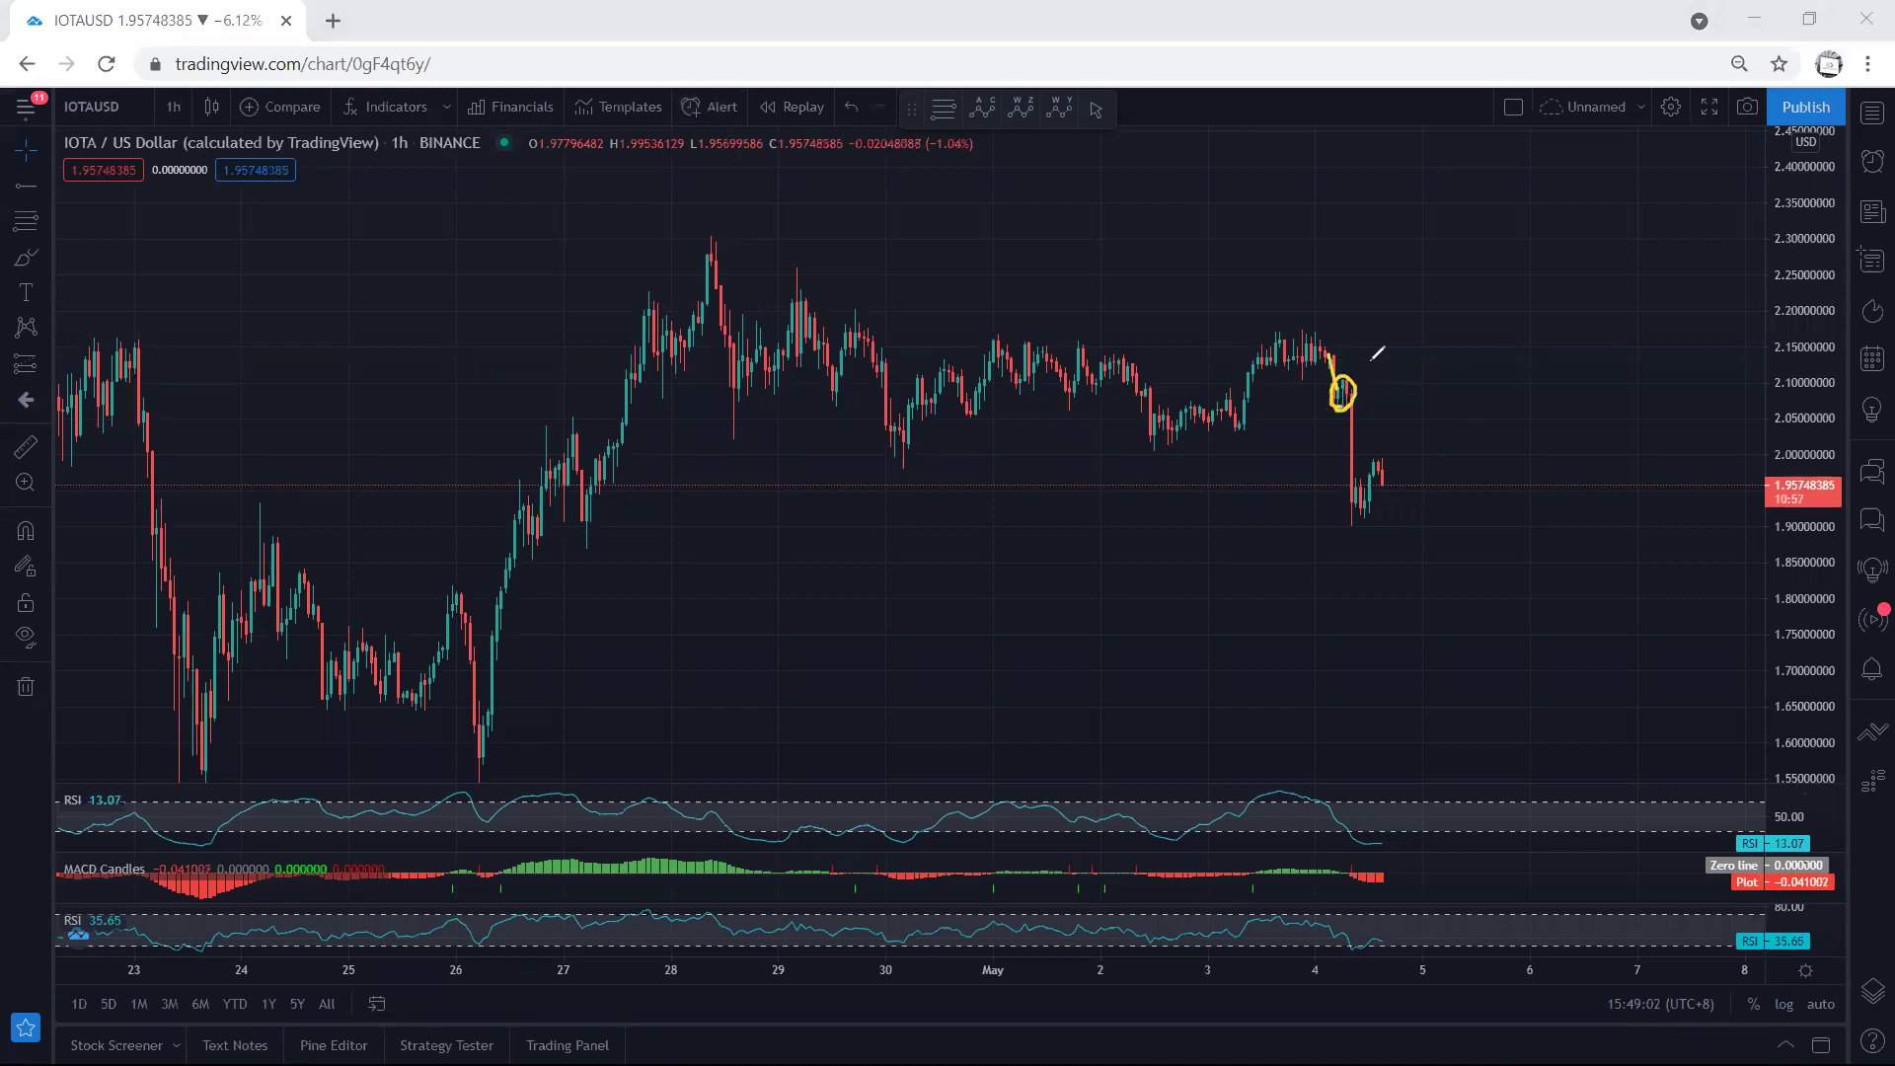
pyautogui.moveTo(1377, 330)
pyautogui.mouseDown()
pyautogui.moveTo(1359, 374)
pyautogui.moveTo(1377, 360)
pyautogui.mouseUp()
pyautogui.click(1209, 121)
# Step: Sketch a wave and a descending channel freehand from the 28 April high across the early May candles, and clear all drawings
pyautogui.moveTo(753, 301)
pyautogui.mouseDown()
pyautogui.moveTo(802, 350)
pyautogui.moveTo(1099, 408)
pyautogui.moveTo(1138, 440)
pyautogui.mouseUp()
pyautogui.moveTo(696, 235); pyautogui.dragTo(1347, 385)
pyautogui.moveTo(754, 359); pyautogui.dragTo(1096, 431)
pyautogui.rightClick(1154, 133)
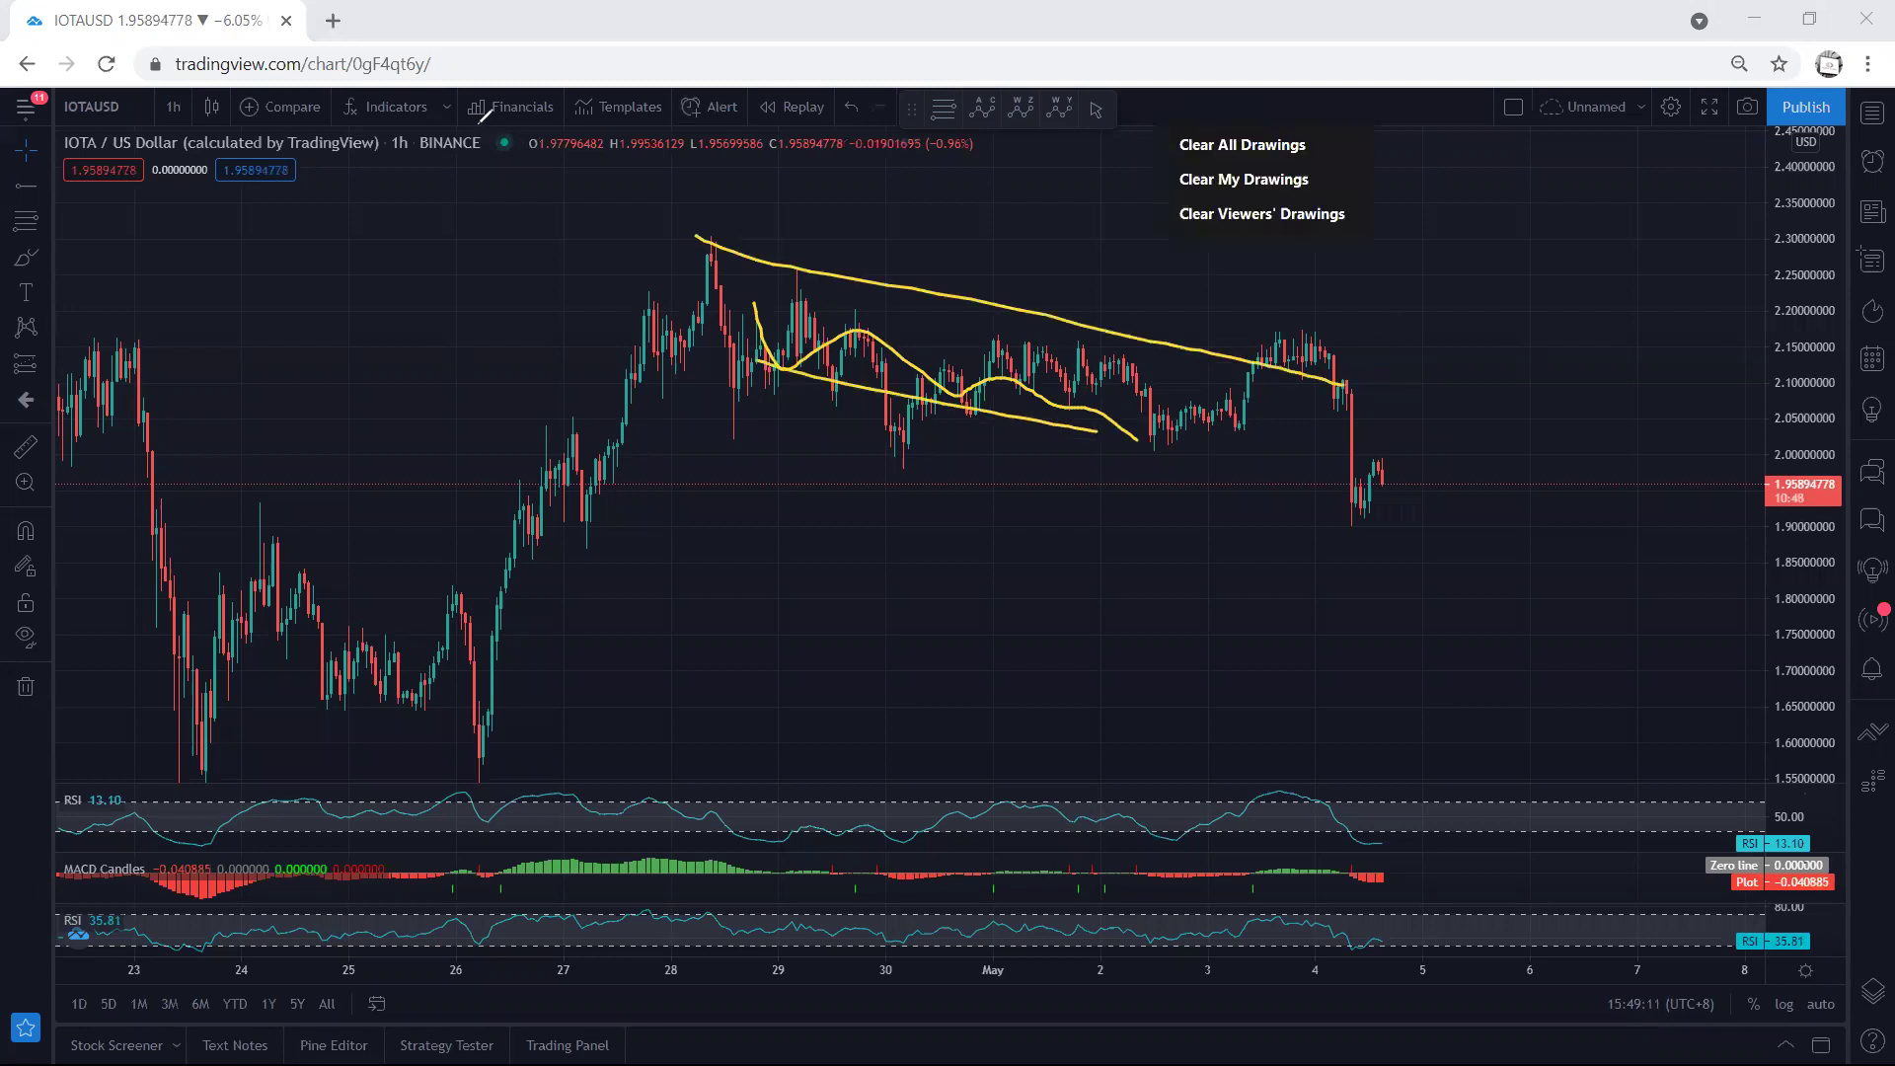
pyautogui.click(1248, 139)
# Step: Switch the chart to the 1-day interval with the price scale fitted to the candles
pyautogui.click(174, 107)
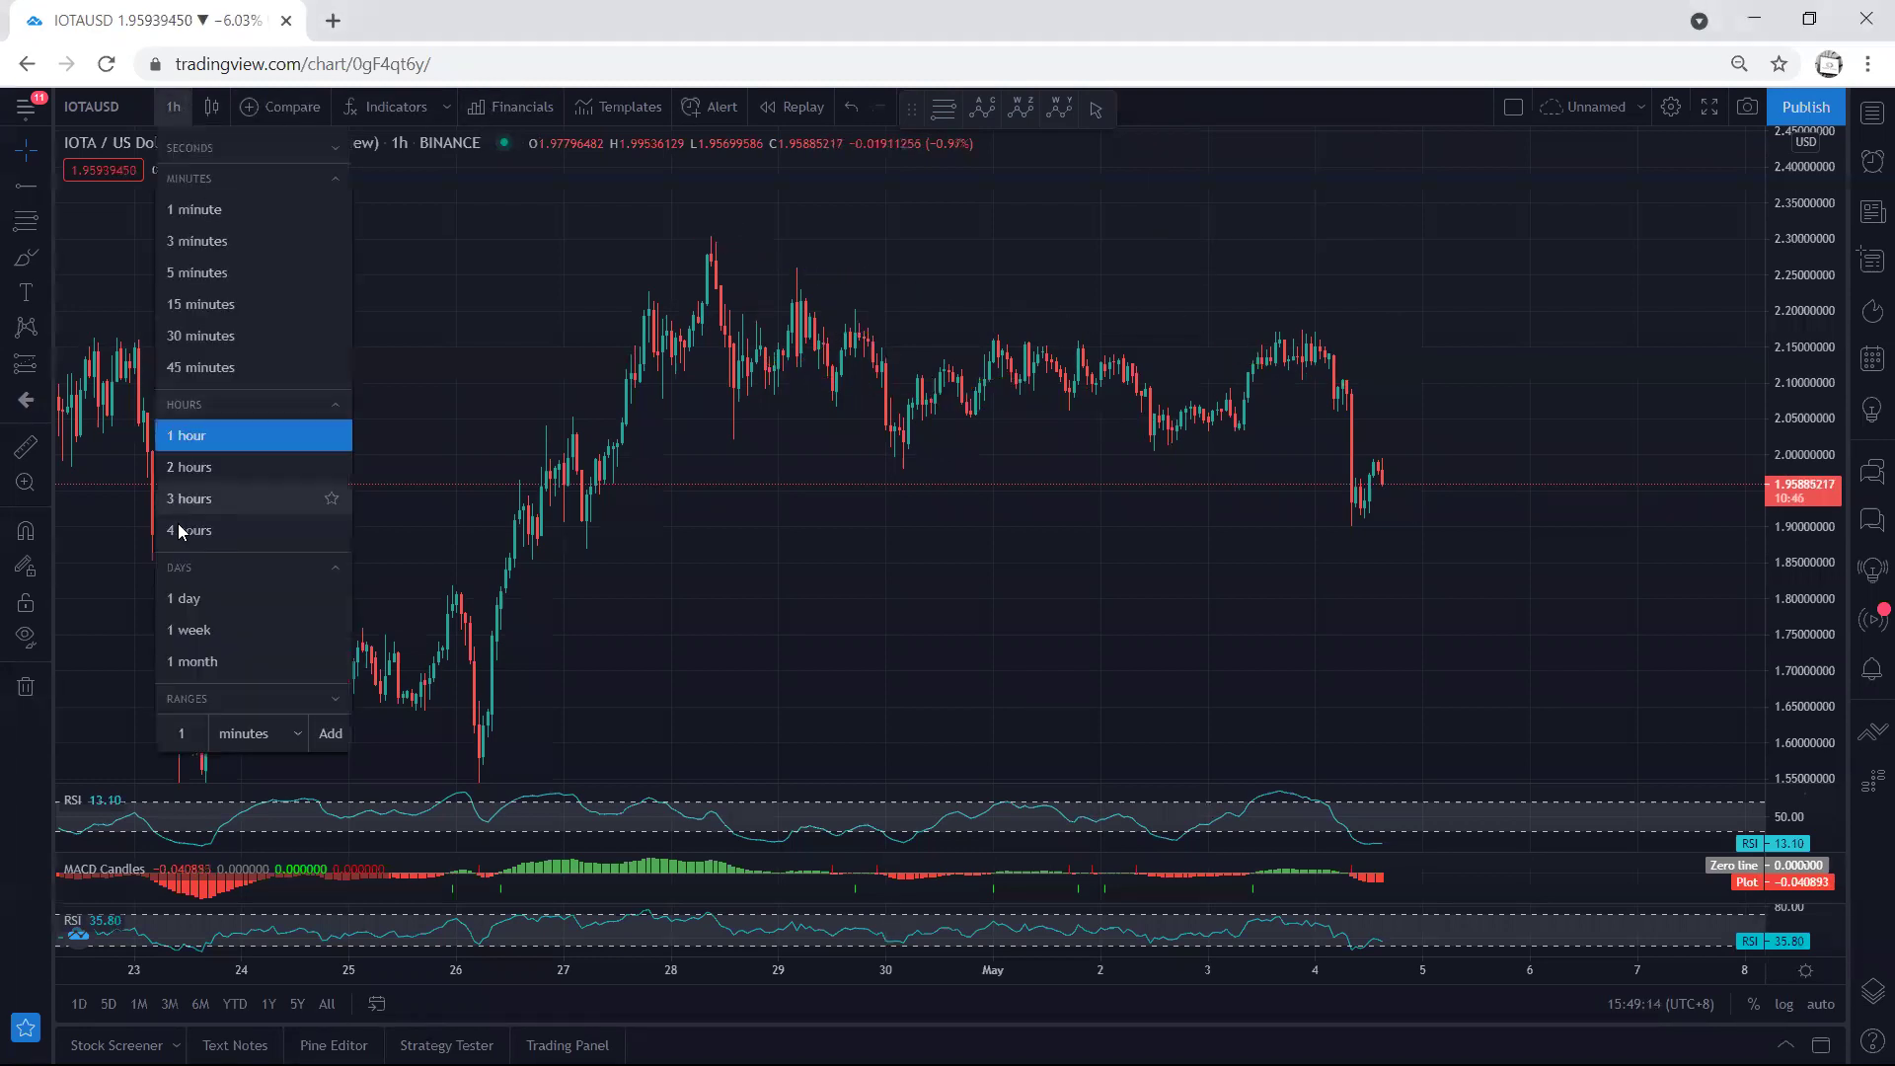
pyautogui.click(184, 598)
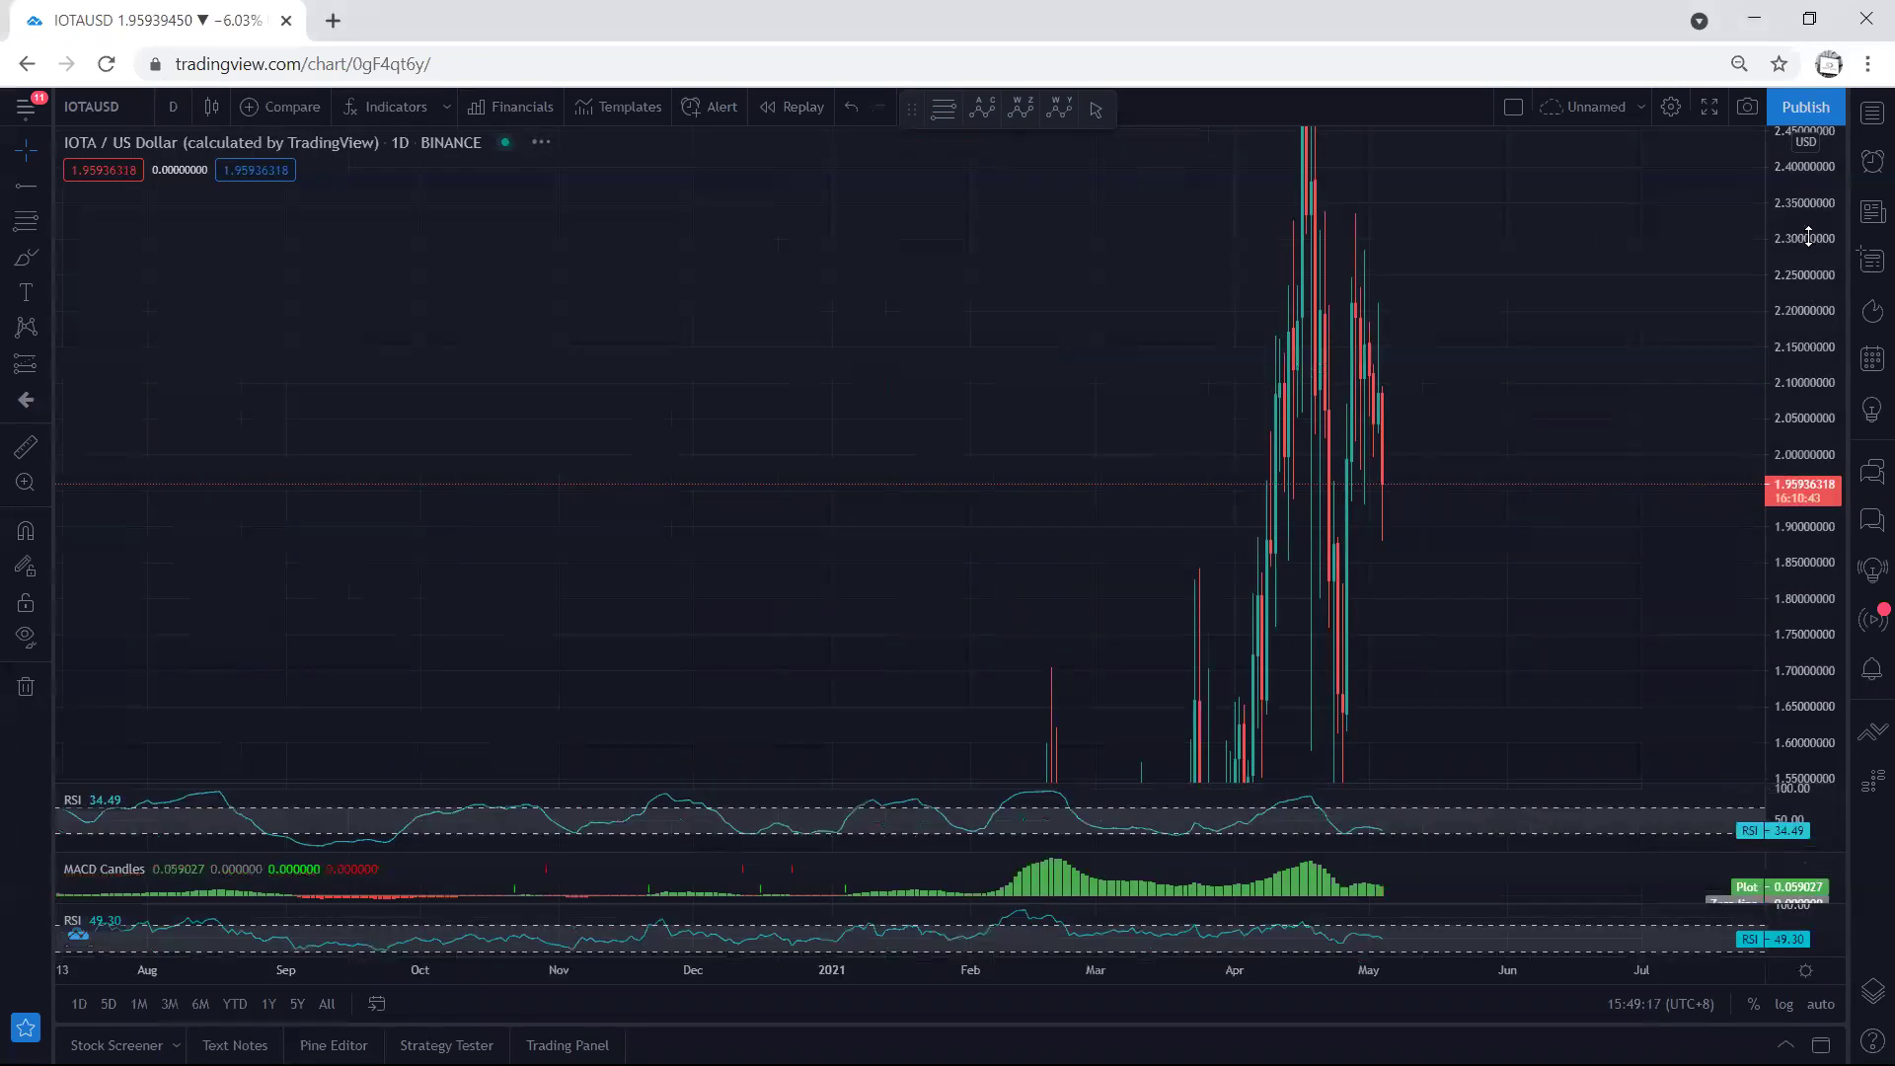
pyautogui.doubleClick(1811, 244)
pyautogui.moveTo(1333, 545); pyautogui.dragTo(1151, 555)
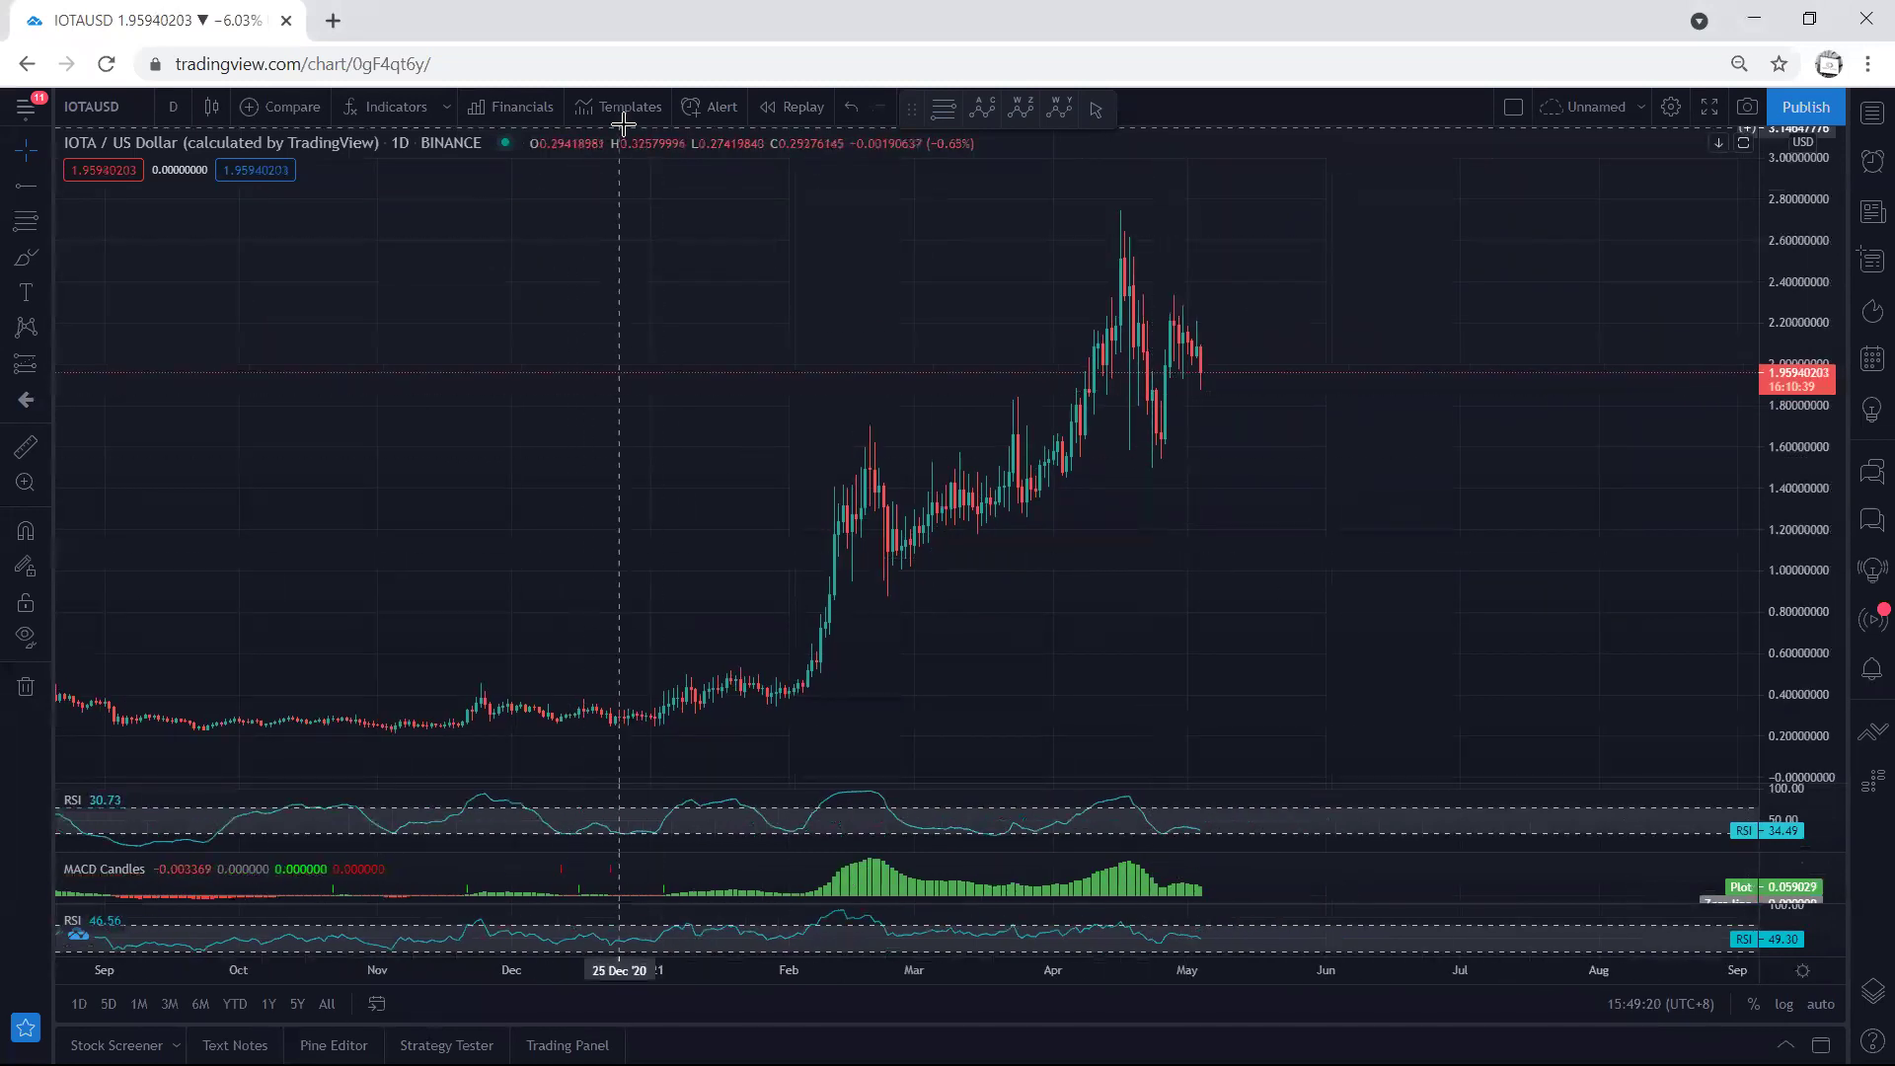
# Step: Sketch a possible decline and a rebound from the latest daily candles freehand, clearing each set of marks
pyautogui.moveTo(1172, 322); pyautogui.dragTo(1252, 446)
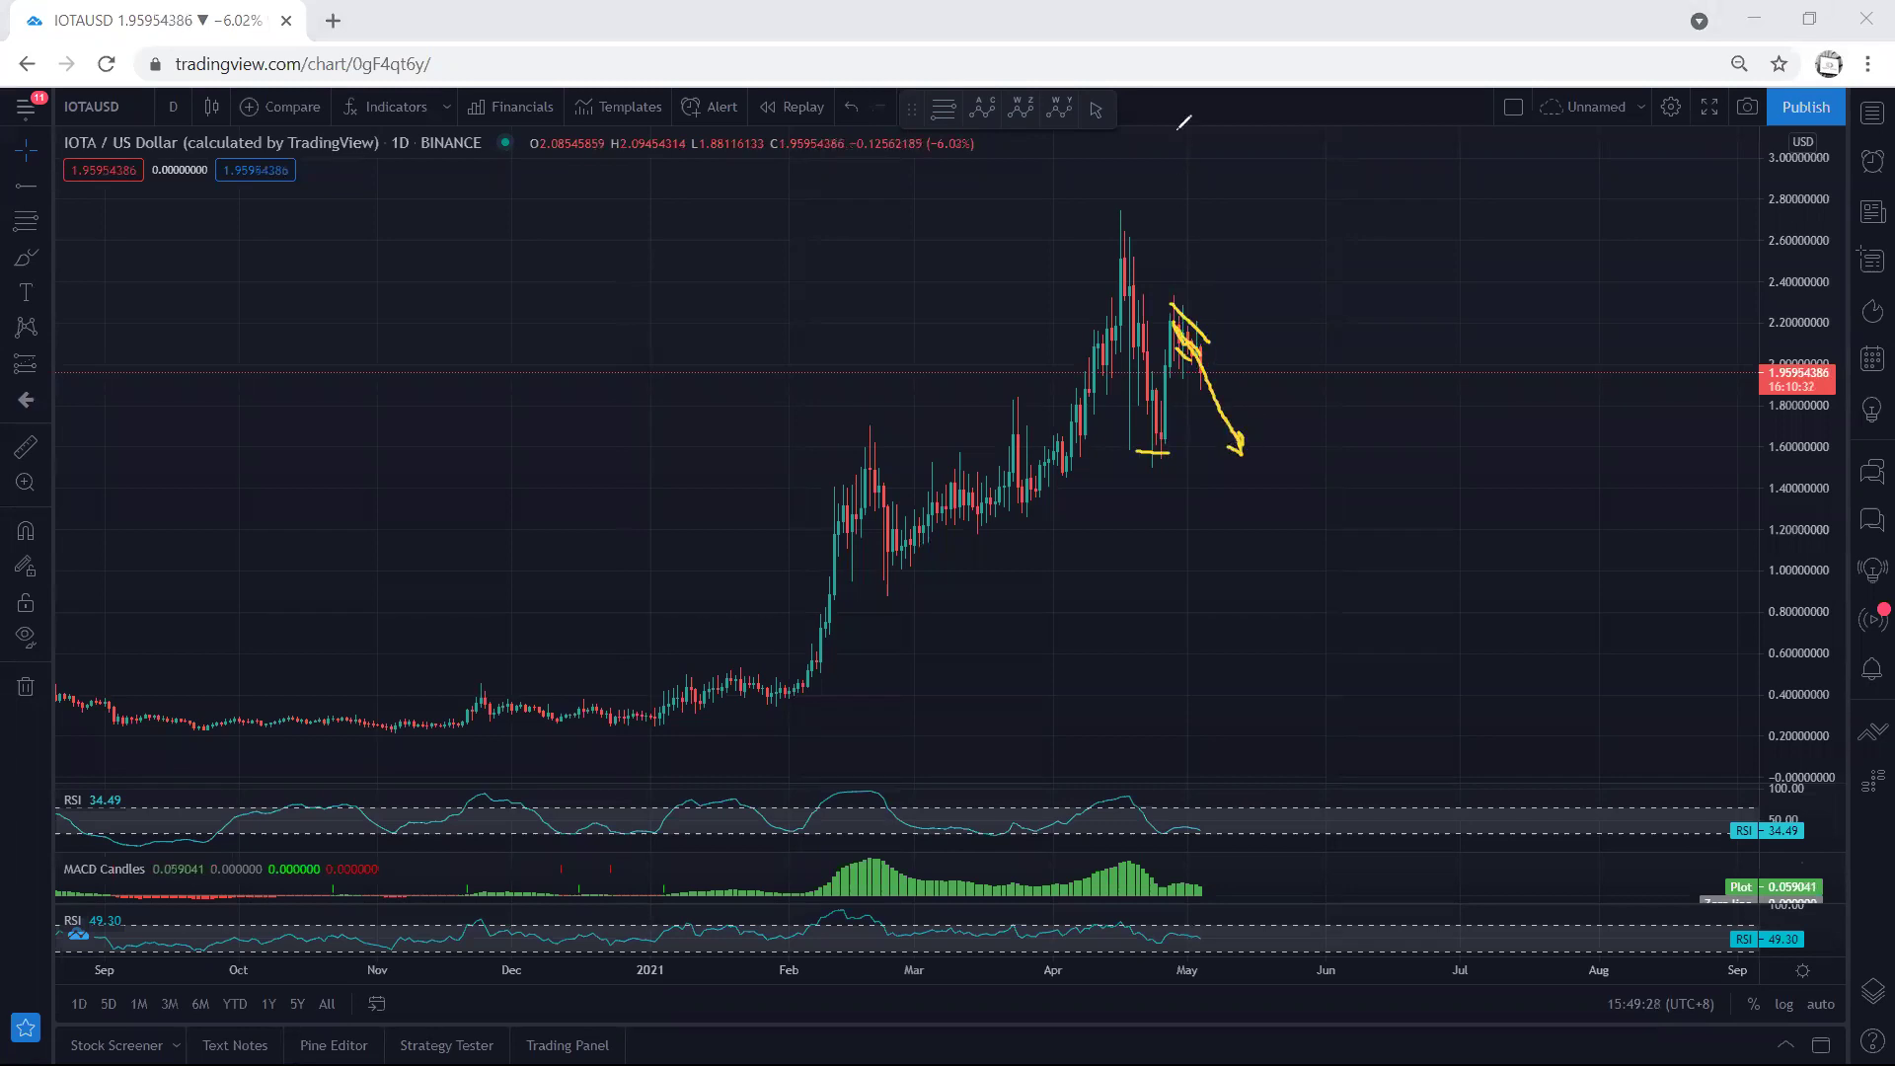
pyautogui.press('Delete')
pyautogui.moveTo(1215, 331)
pyautogui.mouseDown()
pyautogui.moveTo(1209, 367)
pyautogui.moveTo(1182, 308)
pyautogui.moveTo(1216, 357)
pyautogui.moveTo(1244, 276)
pyautogui.mouseUp()
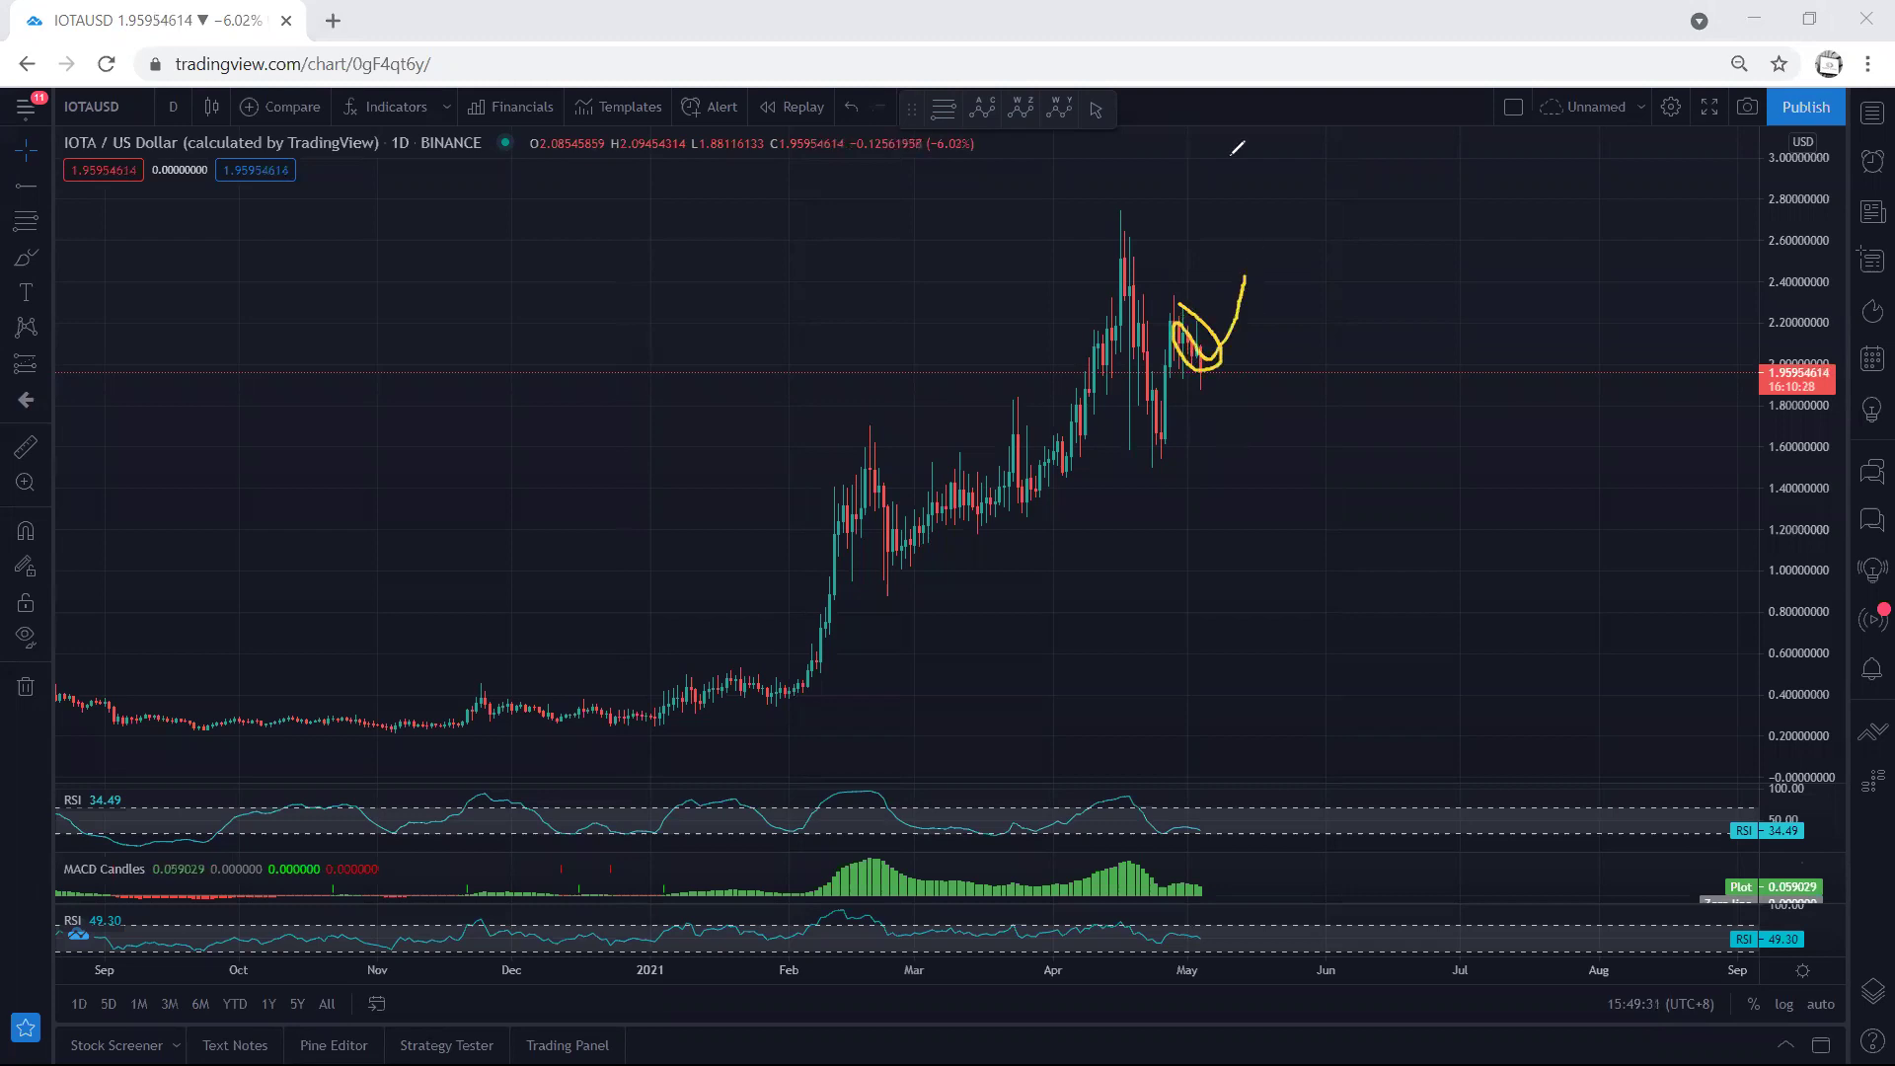
pyautogui.hotkey('ctrl', 'z')
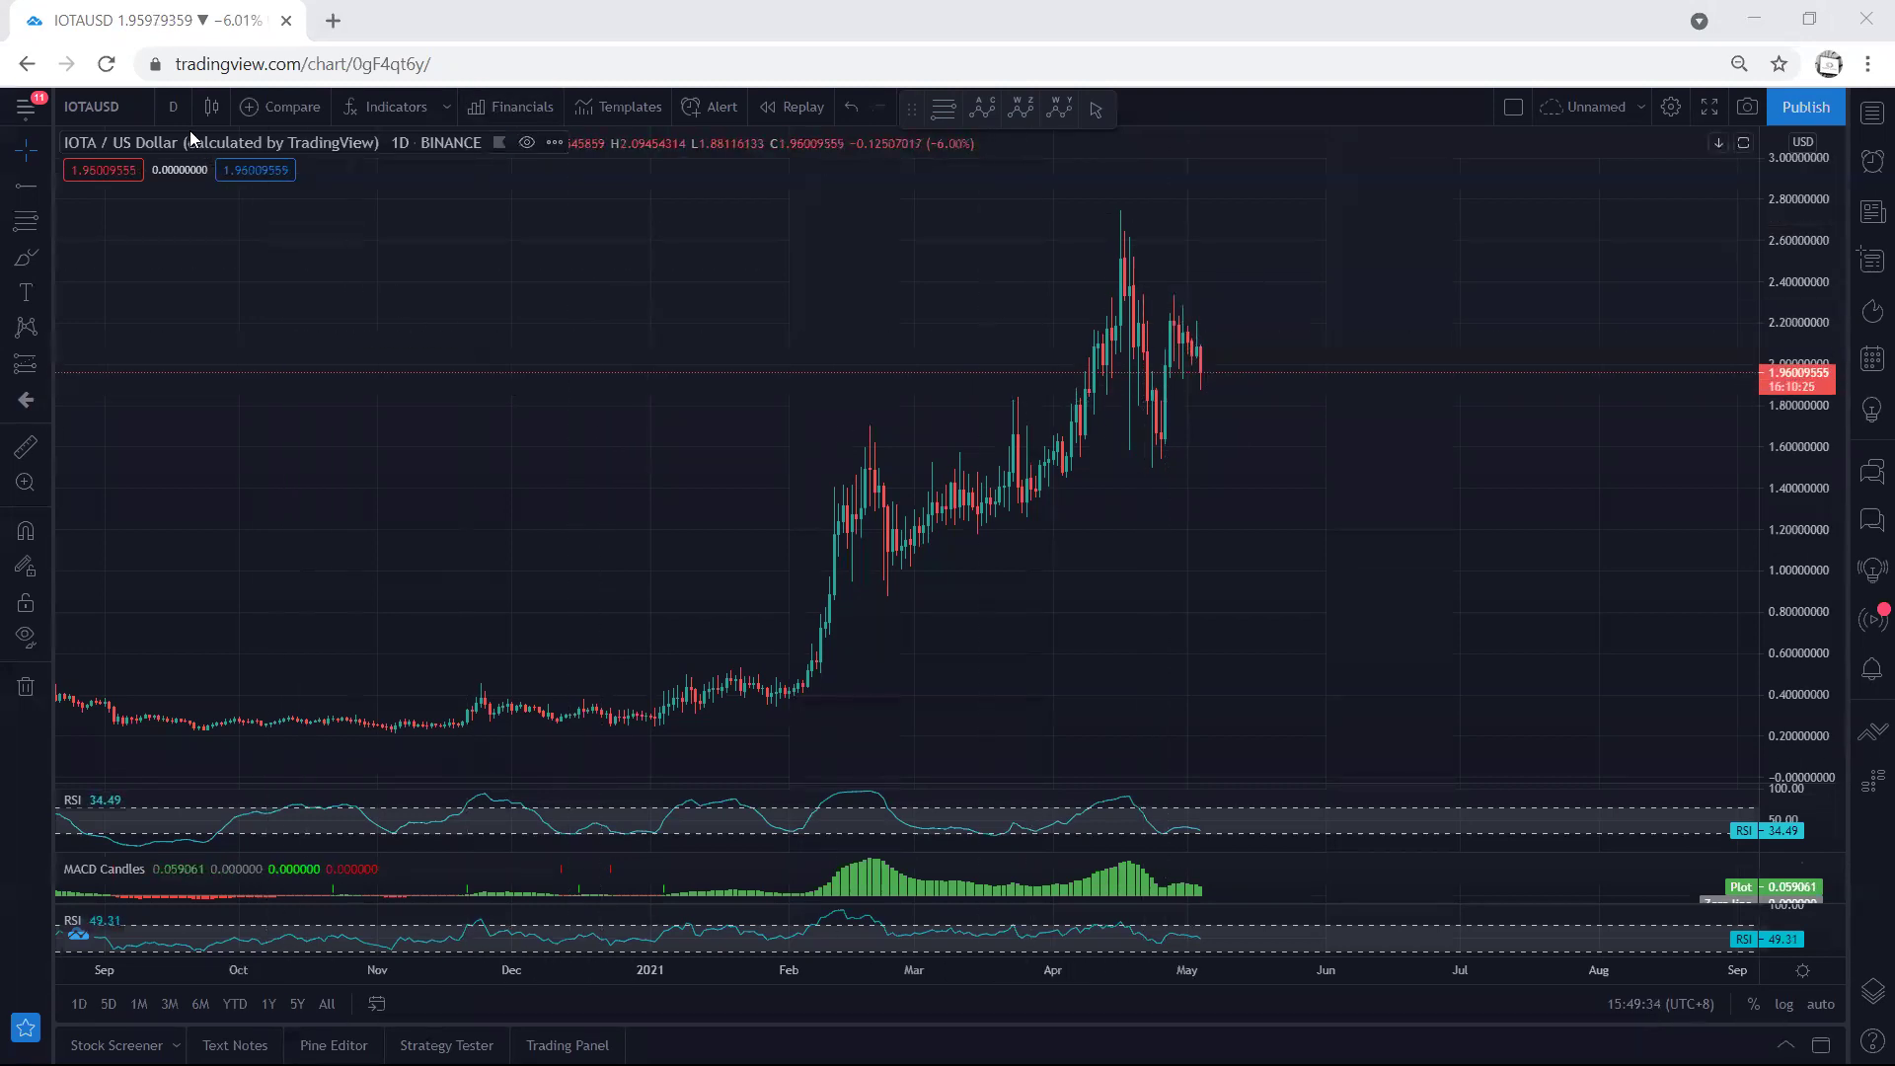
# Step: Switch the chart to the 4-hour interval with the latest candles in view
pyautogui.click(173, 107)
pyautogui.click(187, 529)
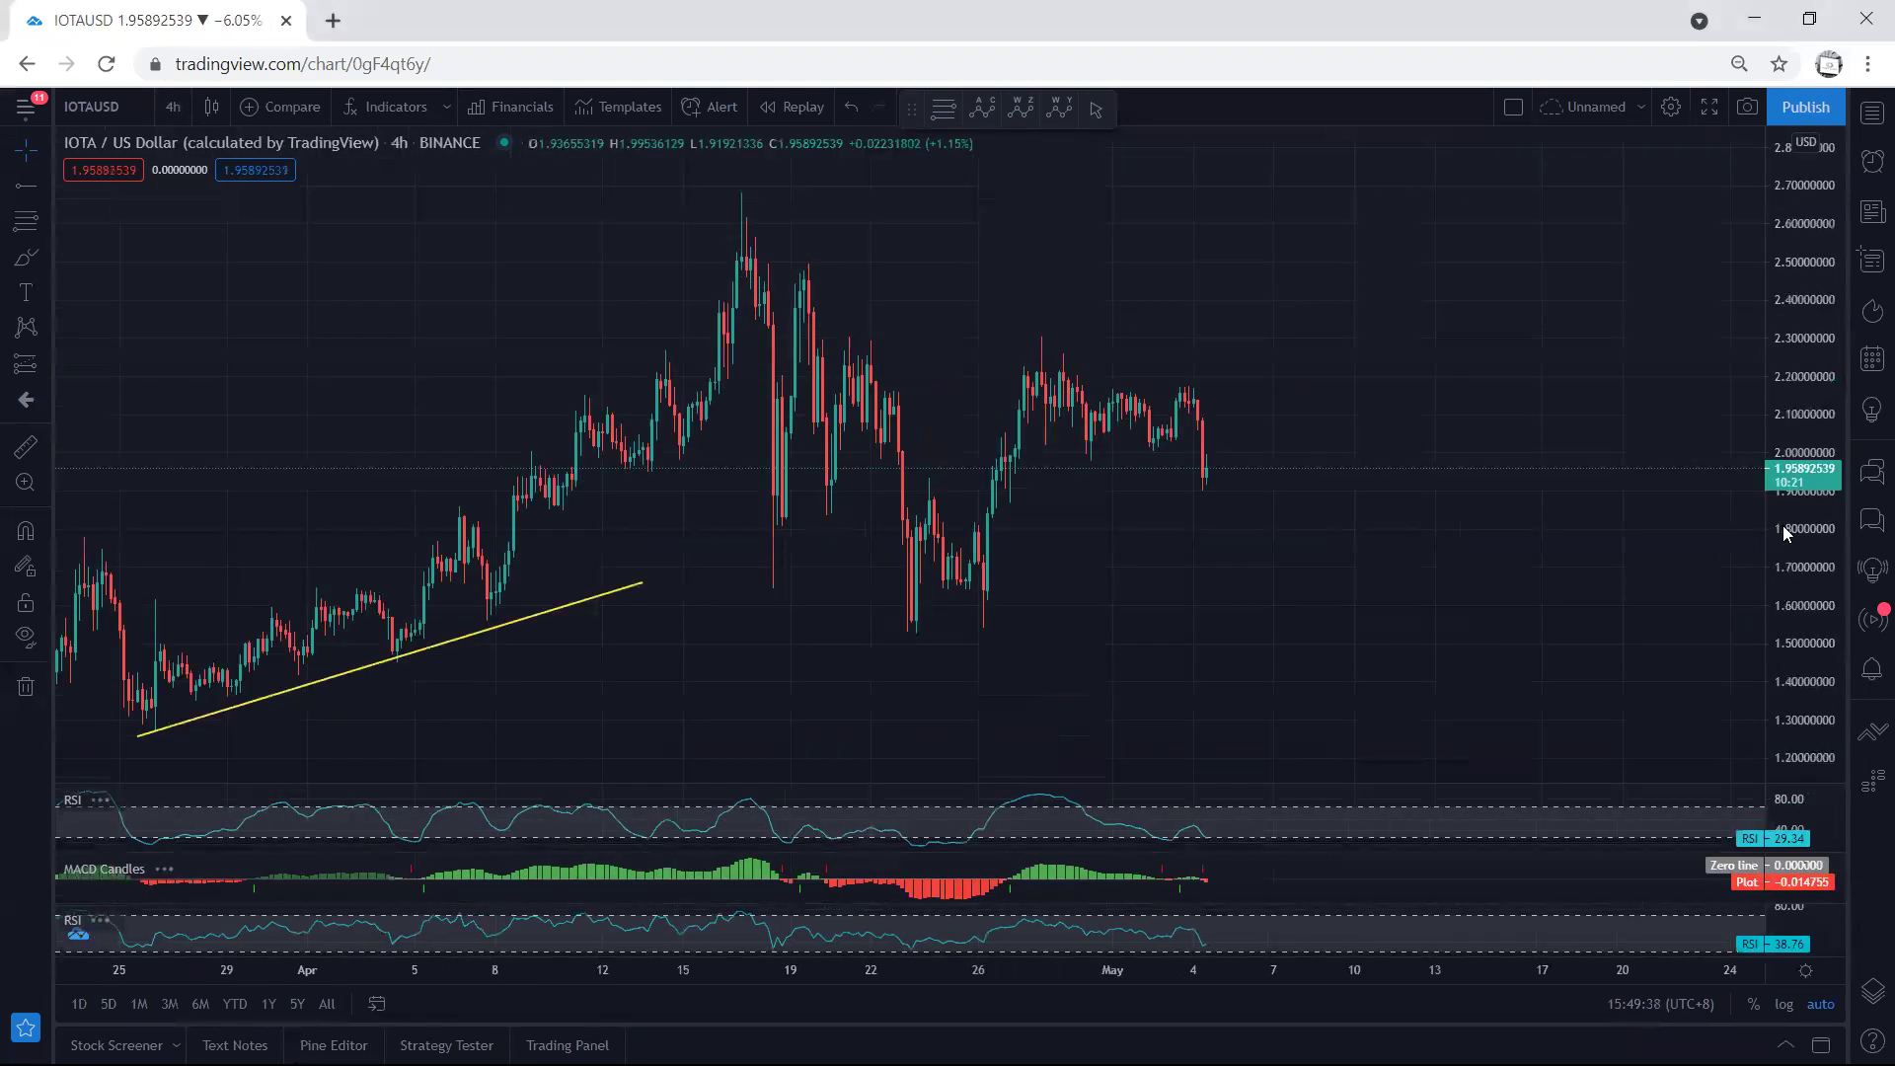
pyautogui.moveTo(1318, 558); pyautogui.dragTo(1279, 544)
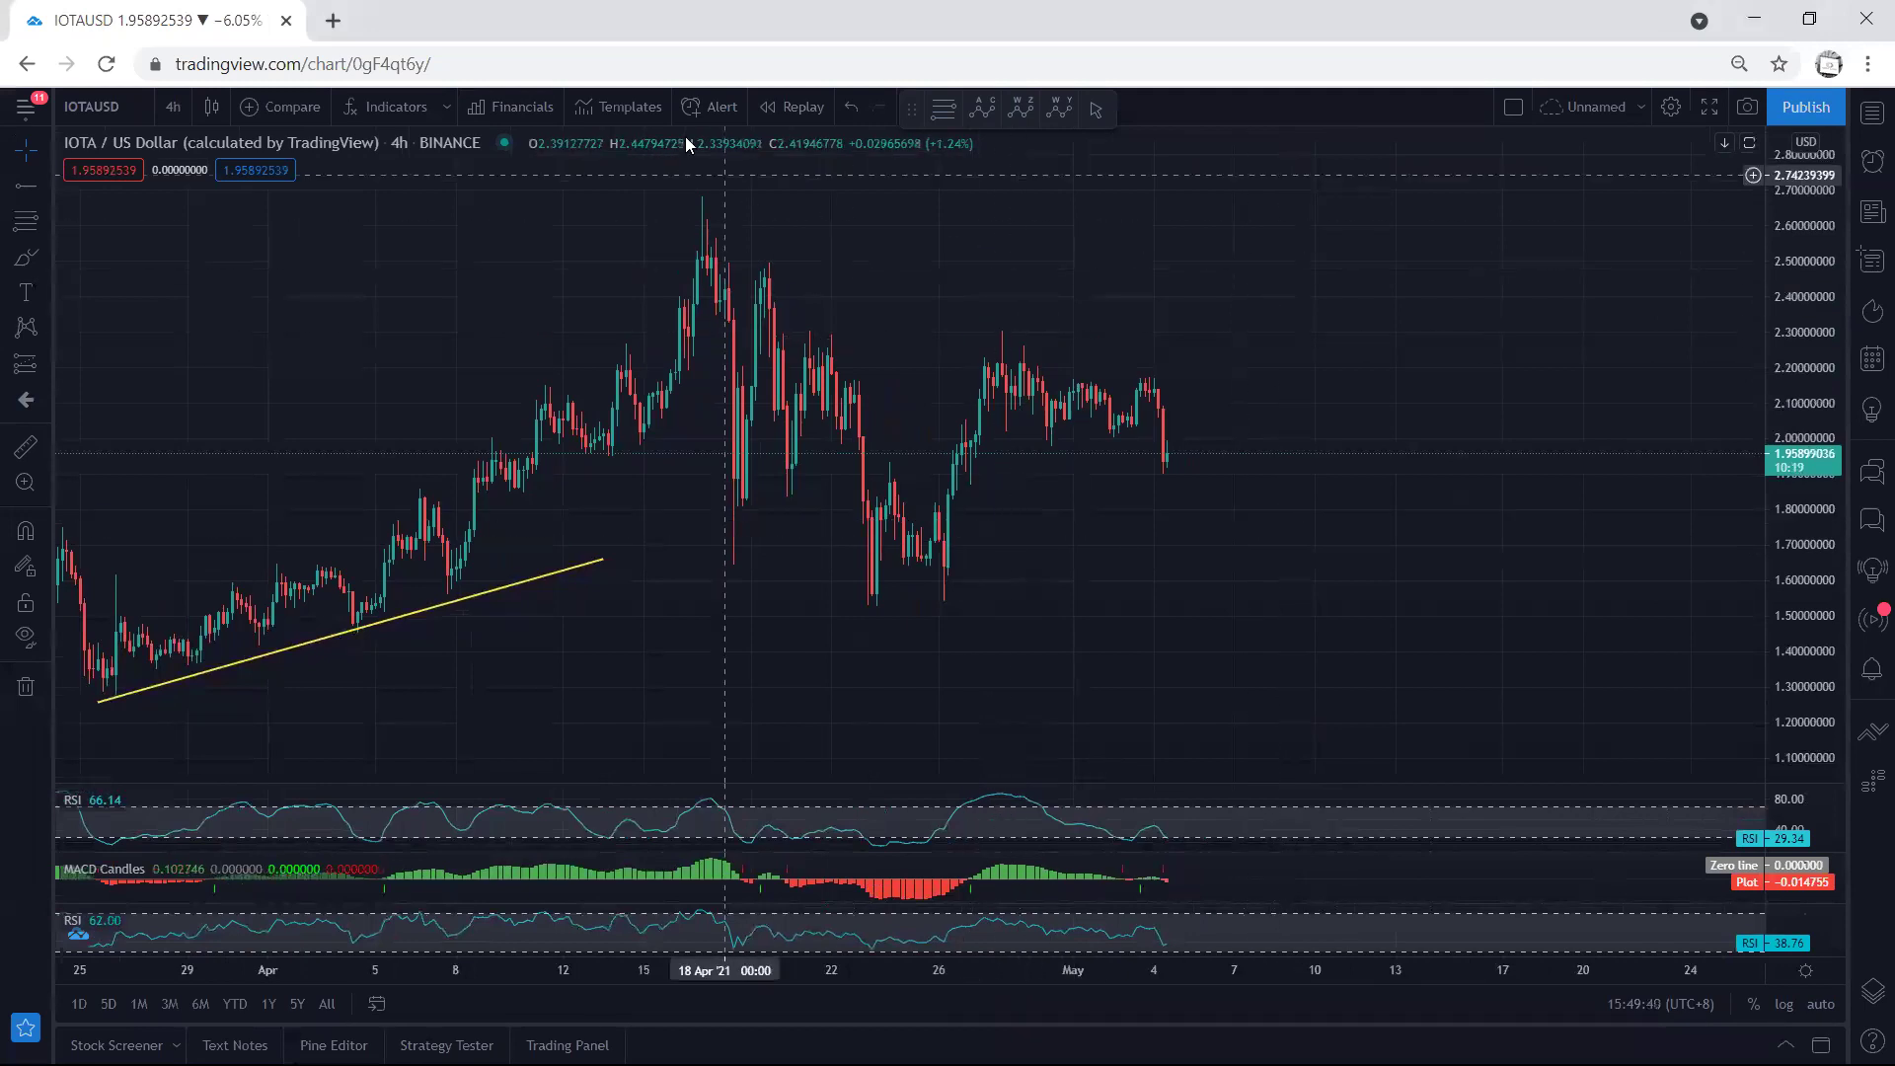
# Step: Sketch a rebound from the 4 May low inside a freehand descending channel and clear the sketch
pyautogui.moveTo(1164, 399)
pyautogui.mouseDown()
pyautogui.moveTo(1167, 458)
pyautogui.moveTo(1192, 436)
pyautogui.moveTo(1226, 491)
pyautogui.moveTo(1191, 428)
pyautogui.moveTo(1223, 388)
pyautogui.mouseUp()
pyautogui.hotkey('ctrl', 'z')
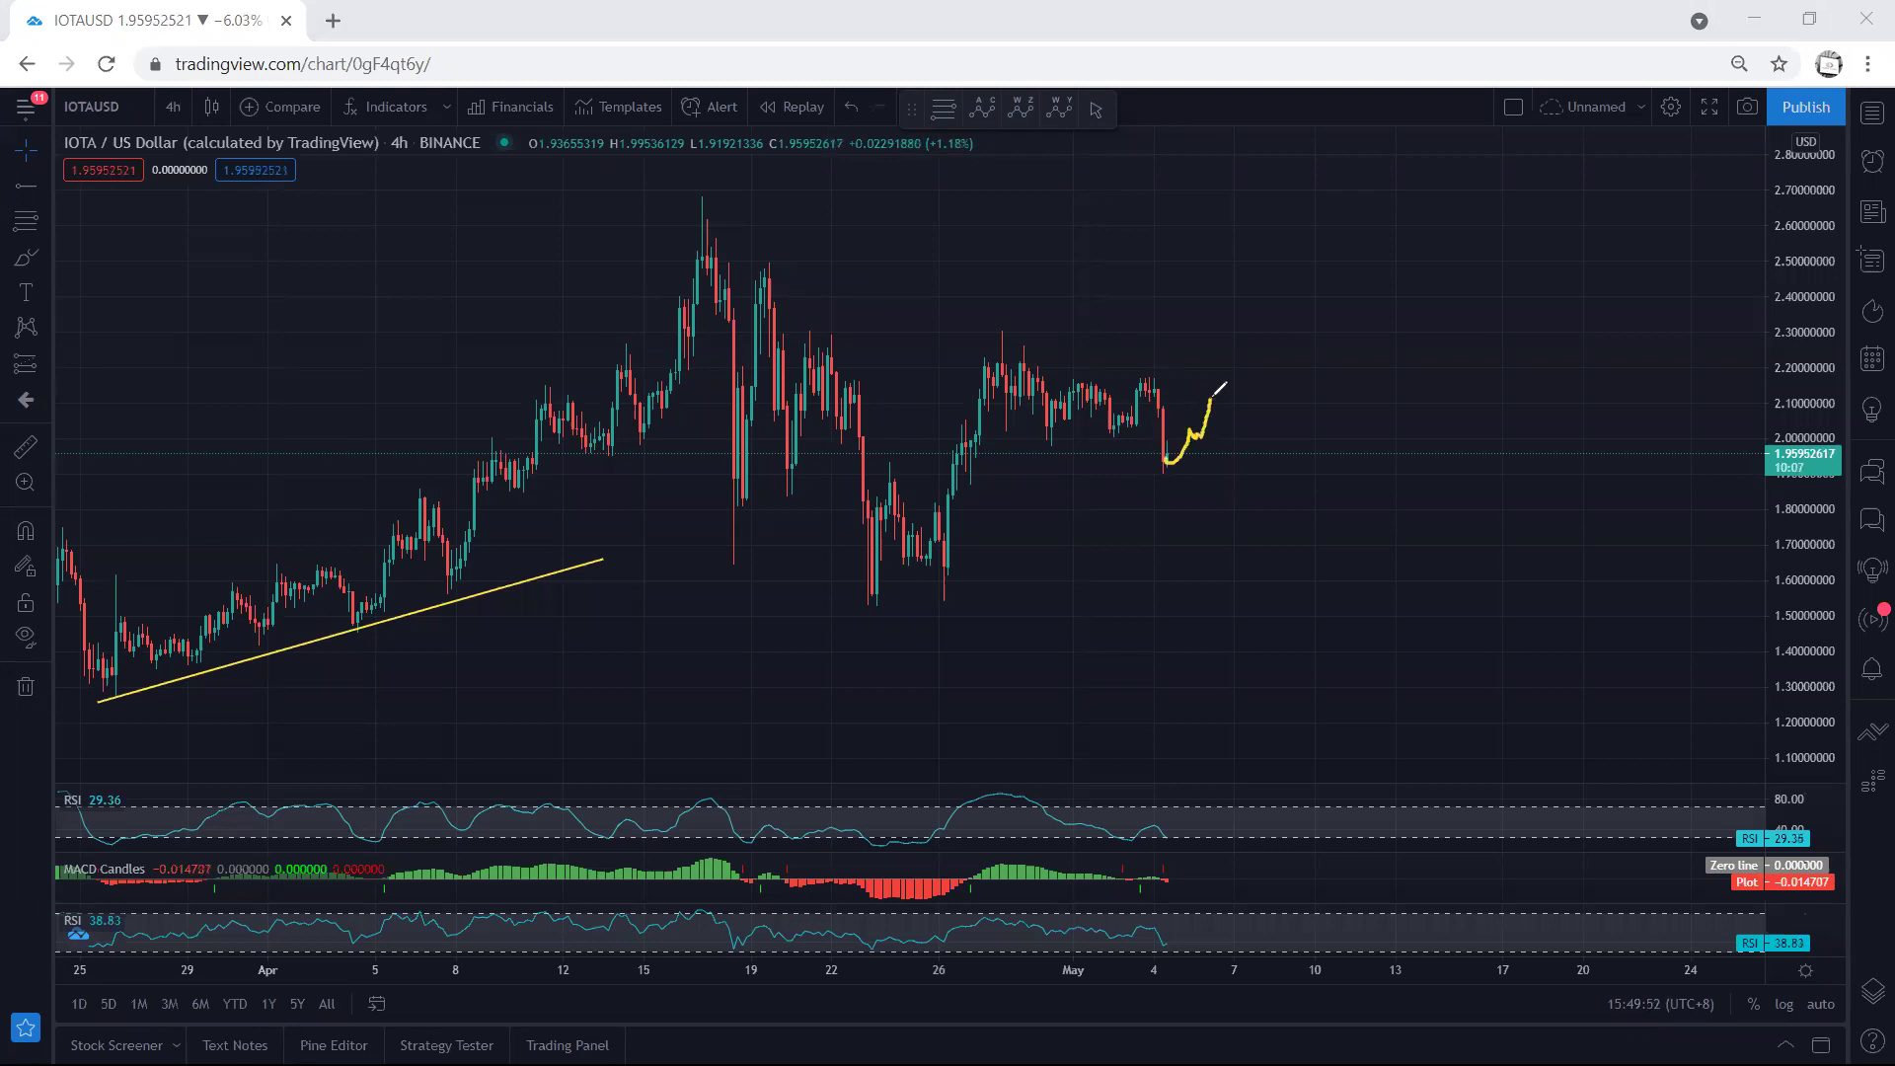
pyautogui.moveTo(1006, 337); pyautogui.dragTo(1242, 408)
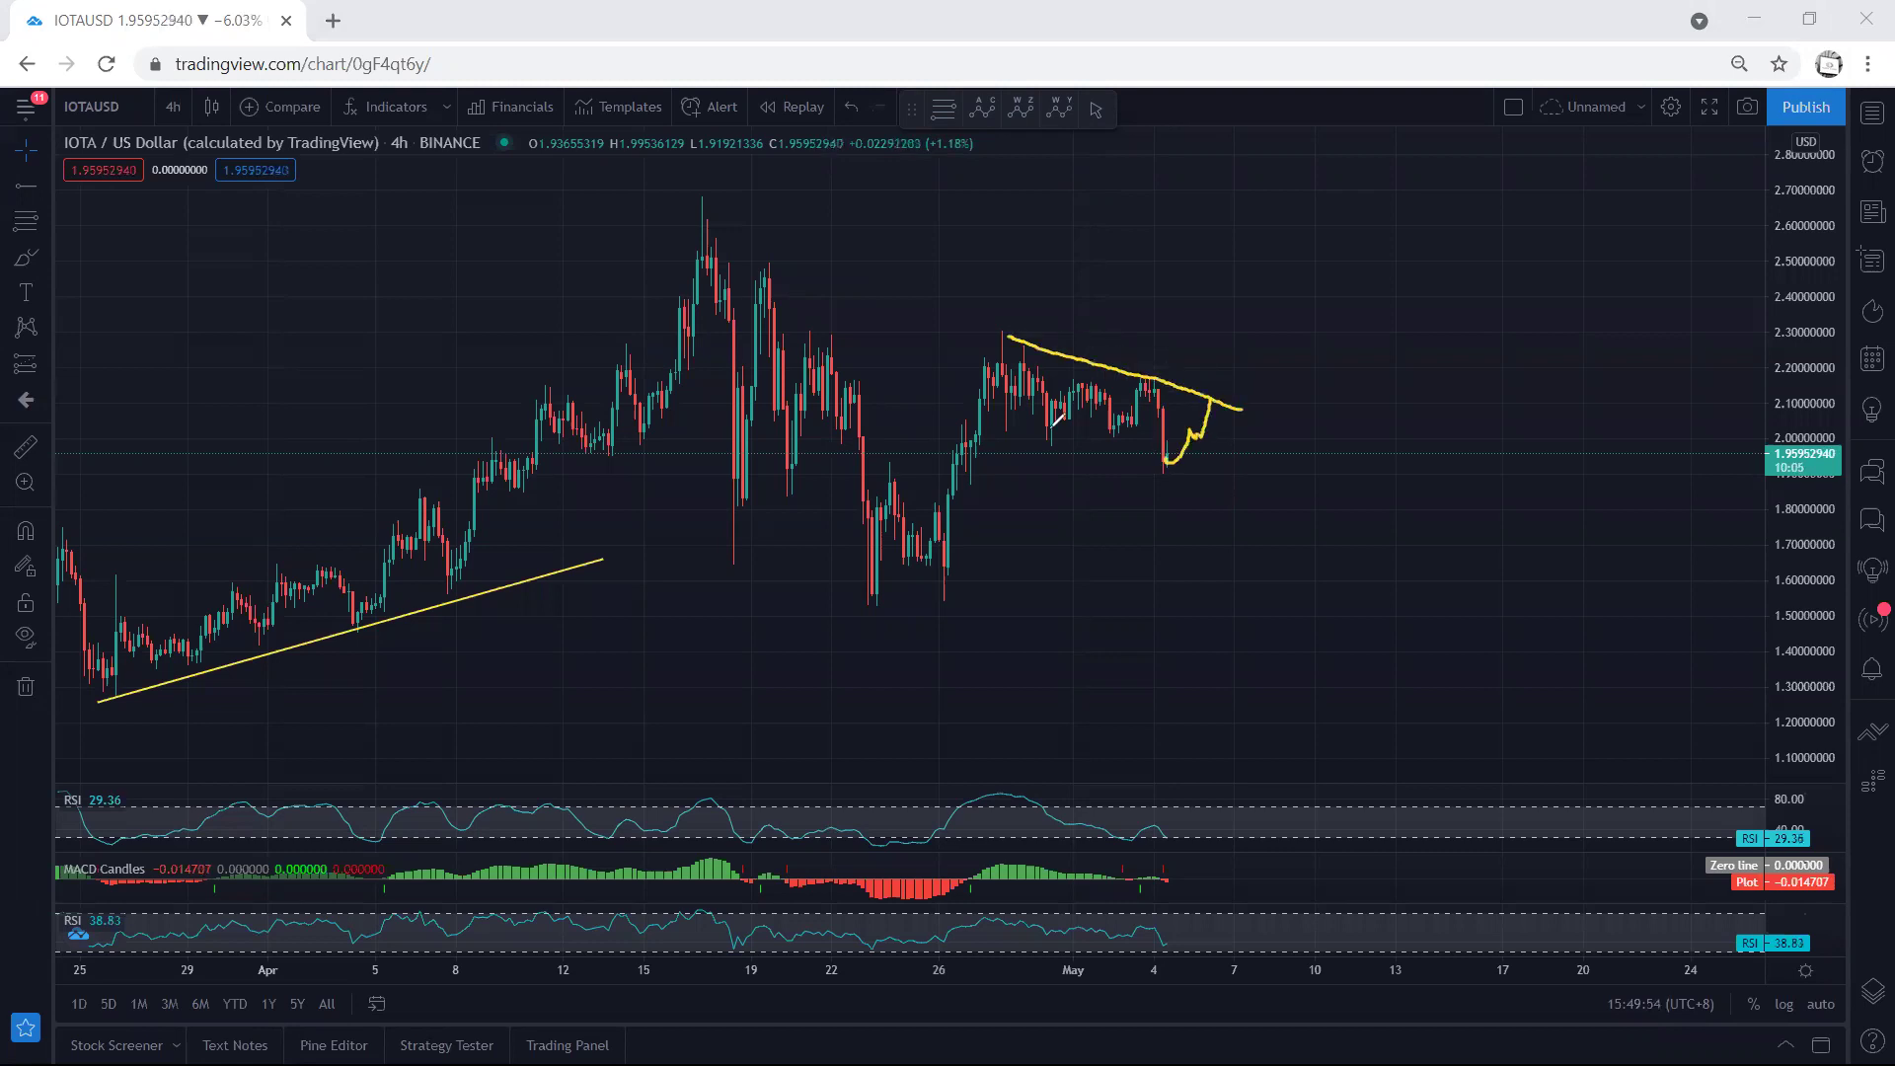
pyautogui.moveTo(991, 410); pyautogui.dragTo(1202, 484)
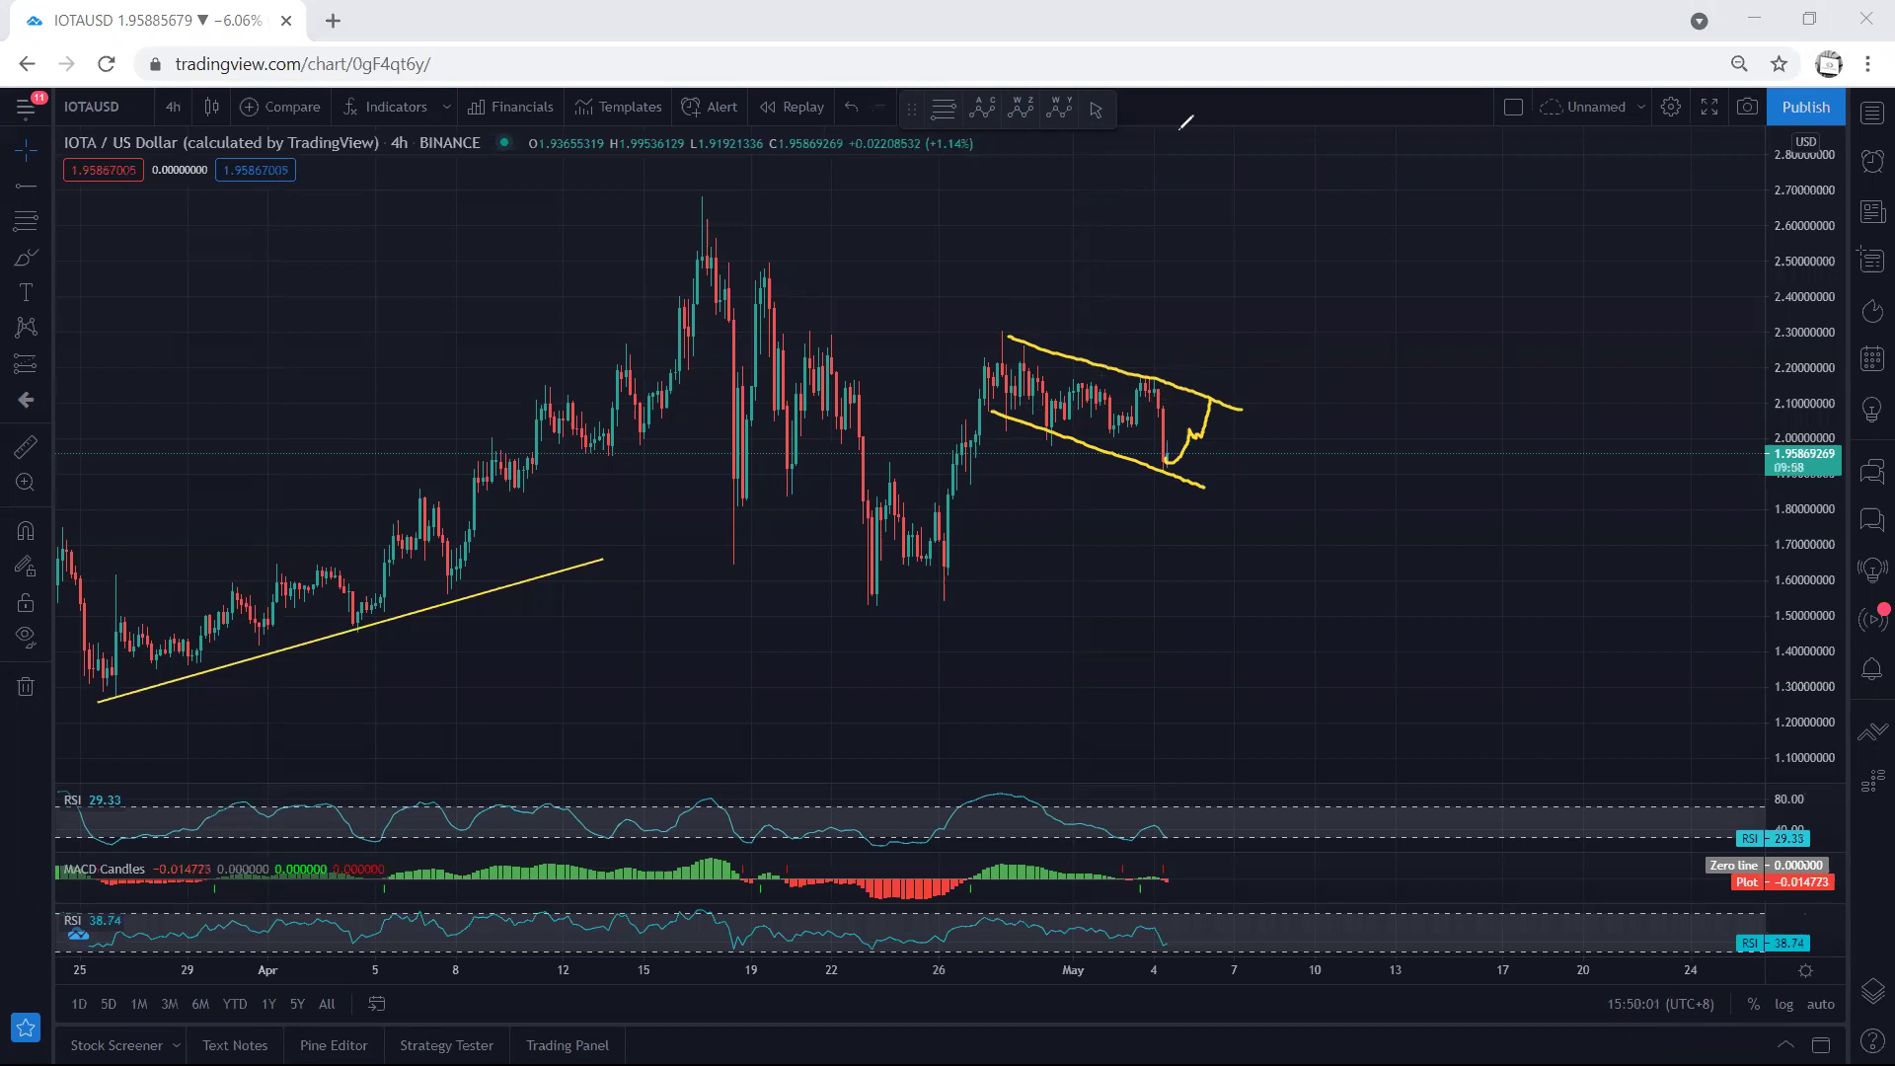
pyautogui.press('Escape')
# Step: Draw a descending trend line from the 28 April high at about 2.31 to about 2.11 on 6 May
pyautogui.click(46, 187)
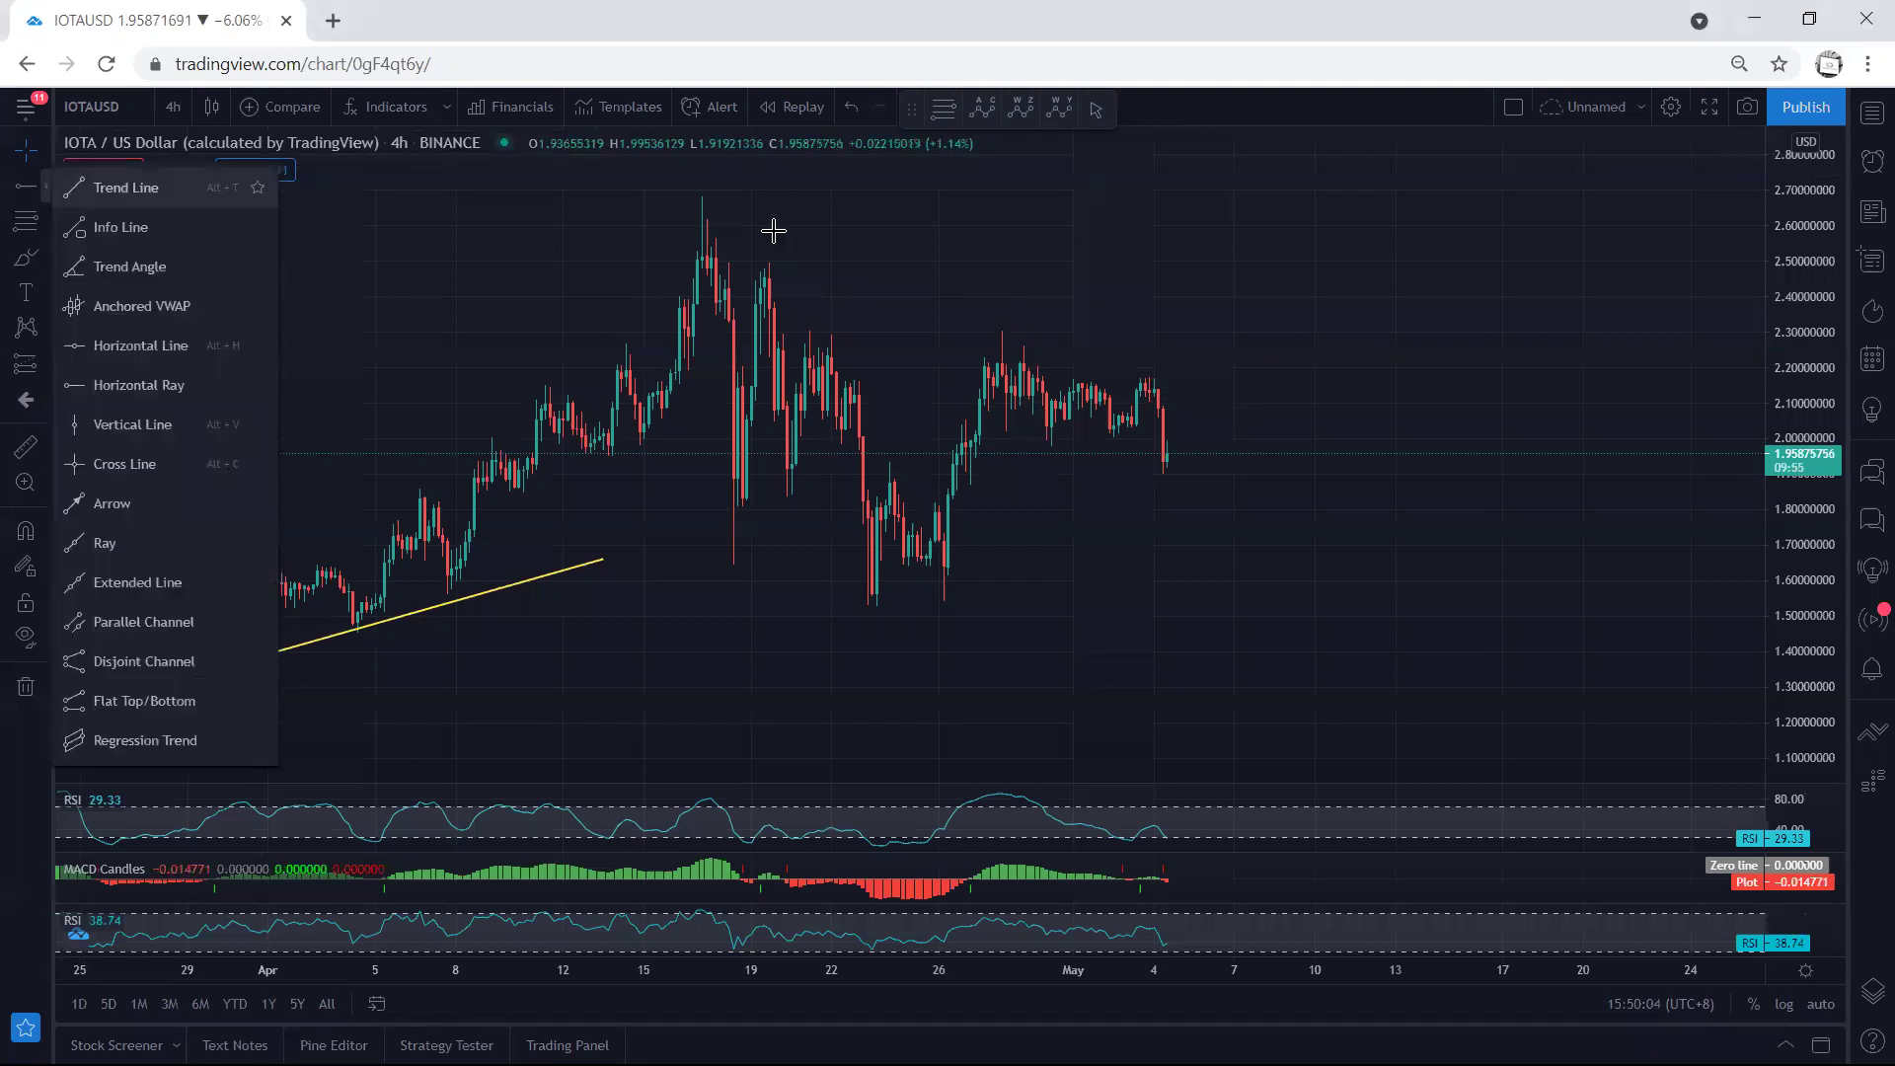
pyautogui.hotkey('alt', 't')
pyautogui.click(1002, 327)
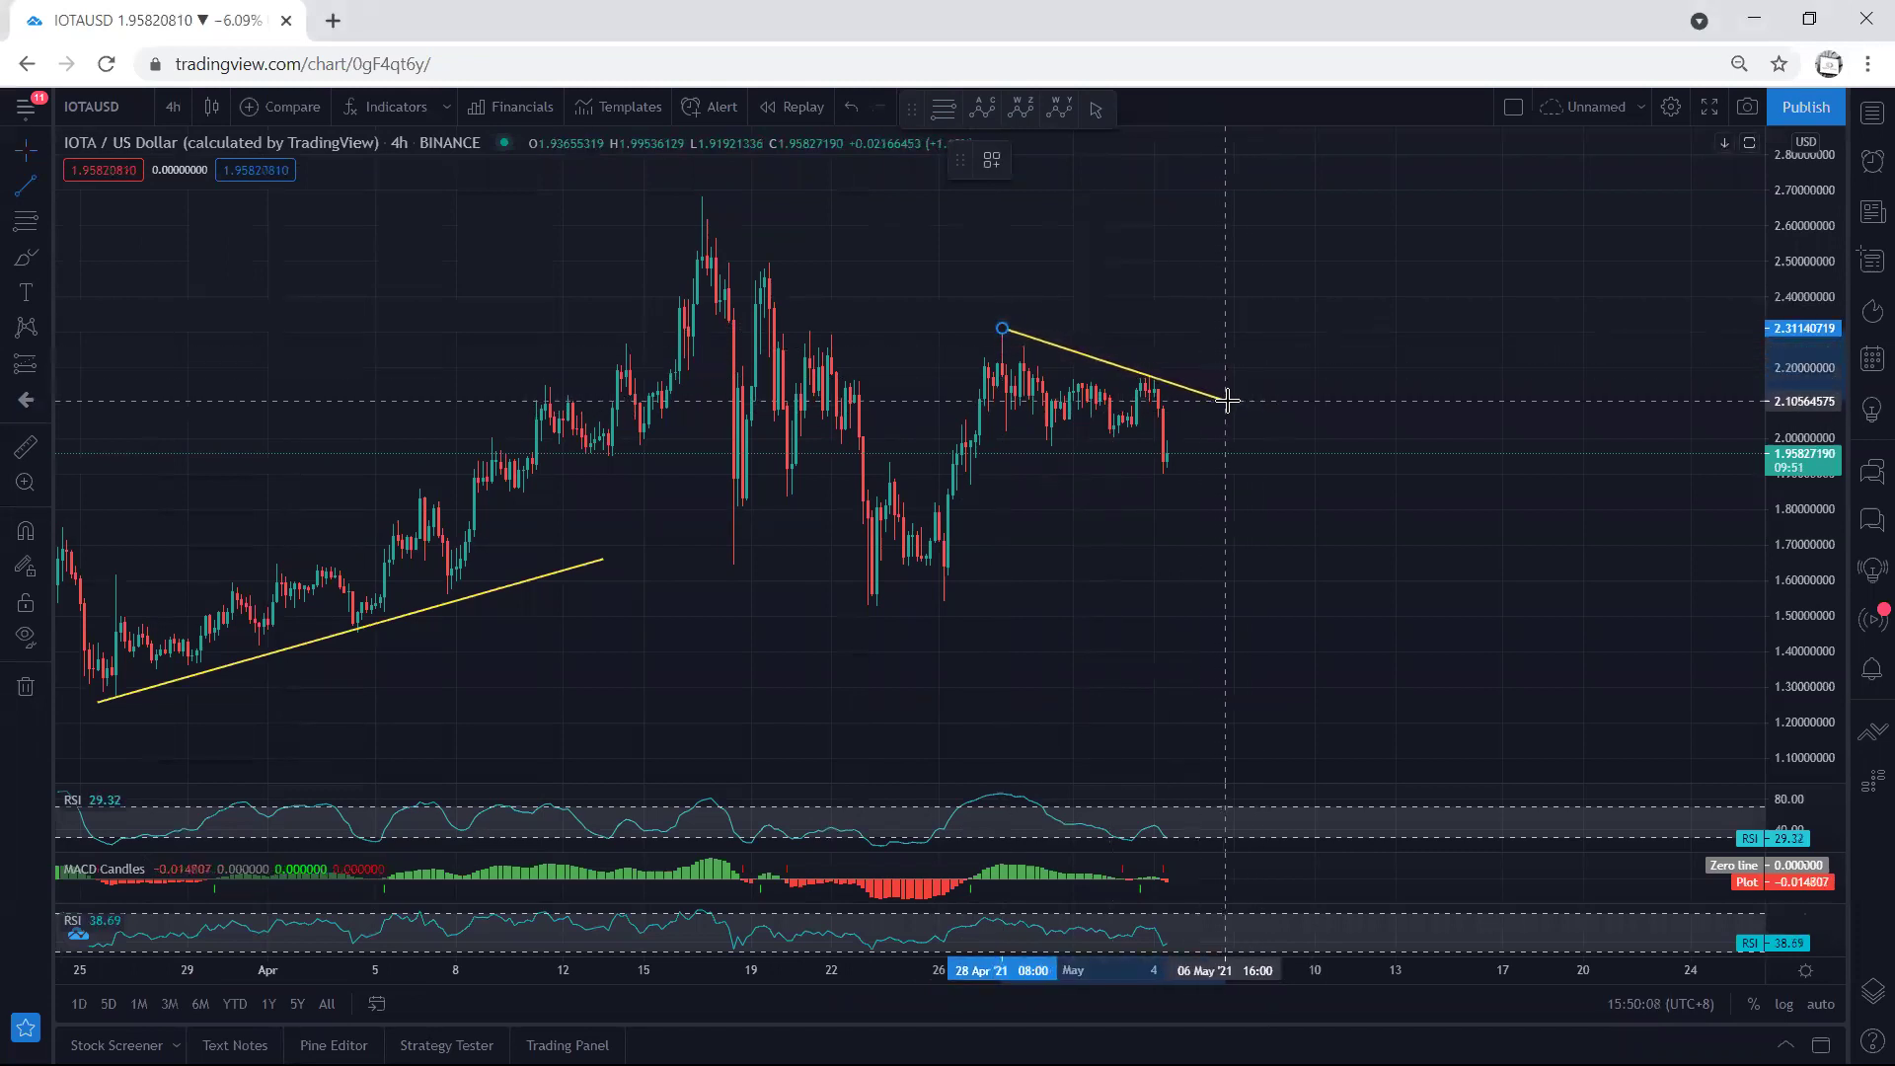
pyautogui.click(1227, 400)
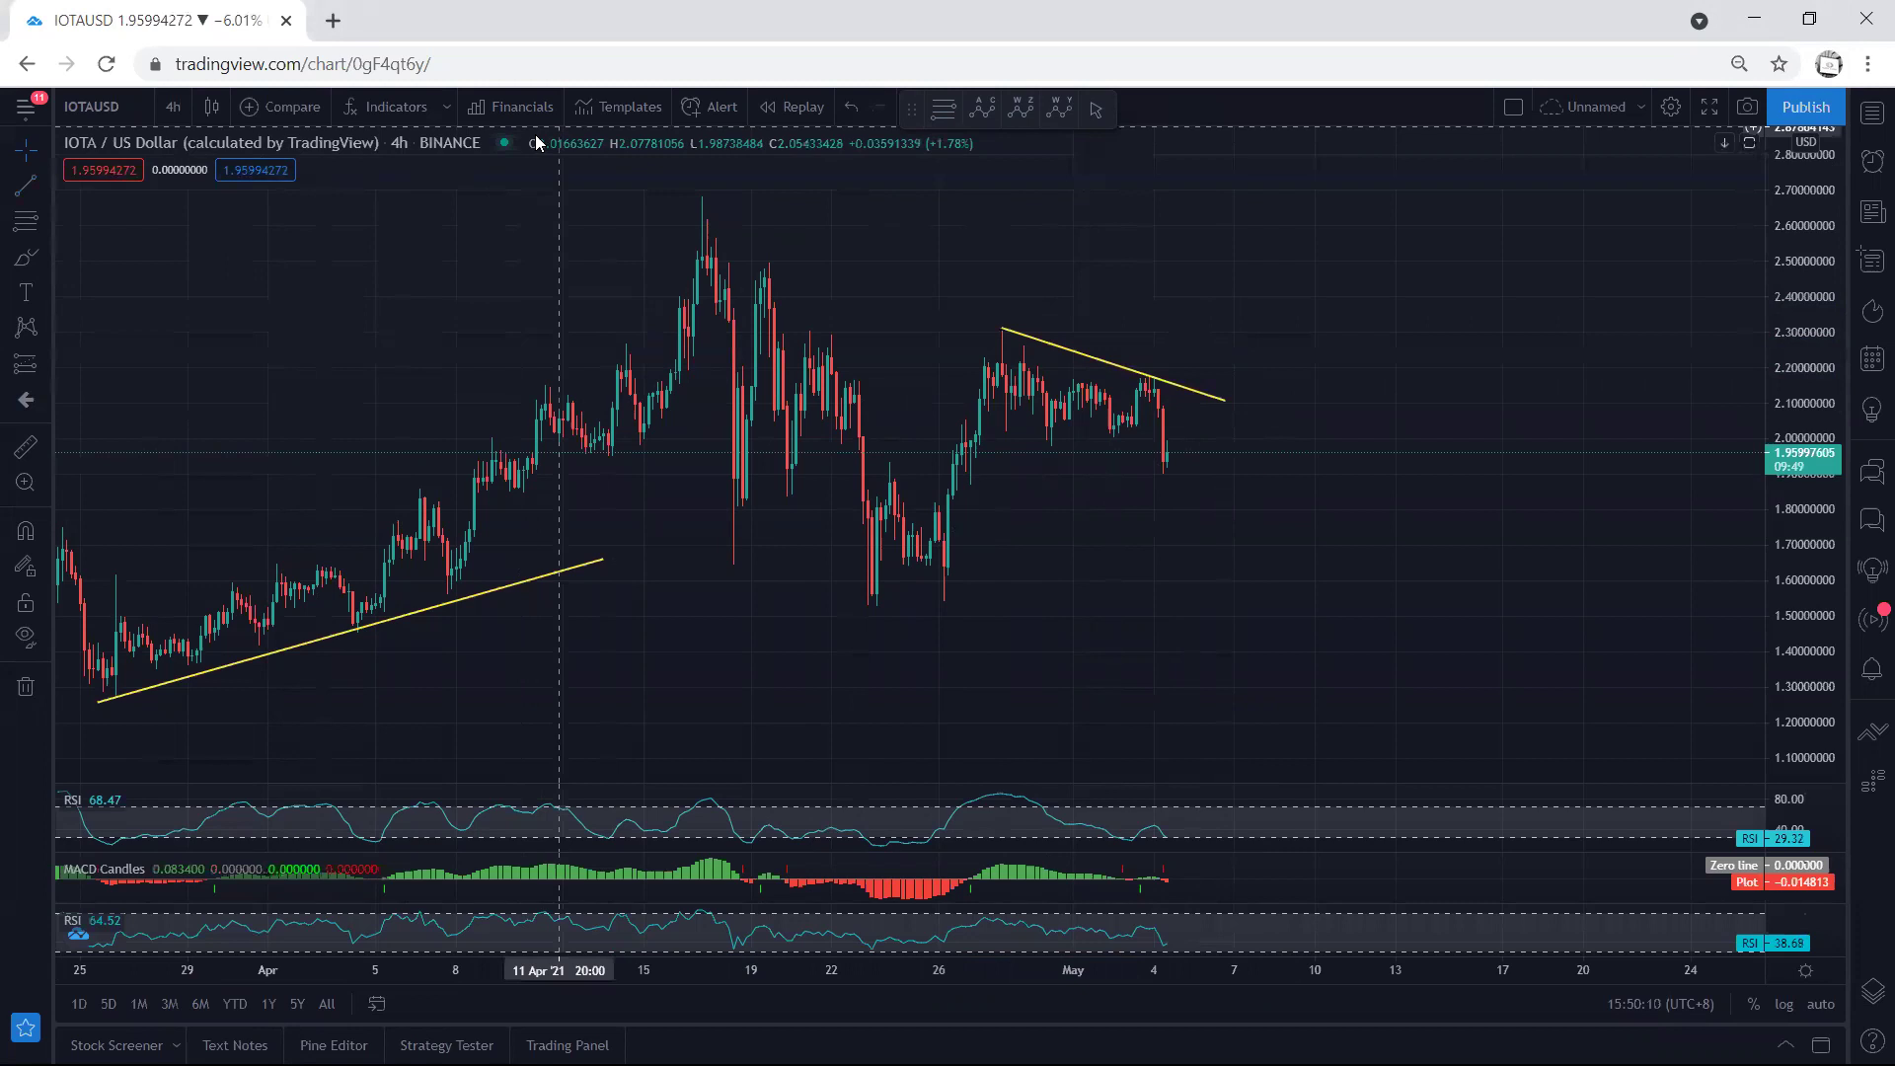
# Step: Sketch a rebound arrow from the 4 May low up to the descending trend line and erase it
pyautogui.click(772, 98)
pyautogui.moveTo(1162, 461); pyautogui.dragTo(1201, 395)
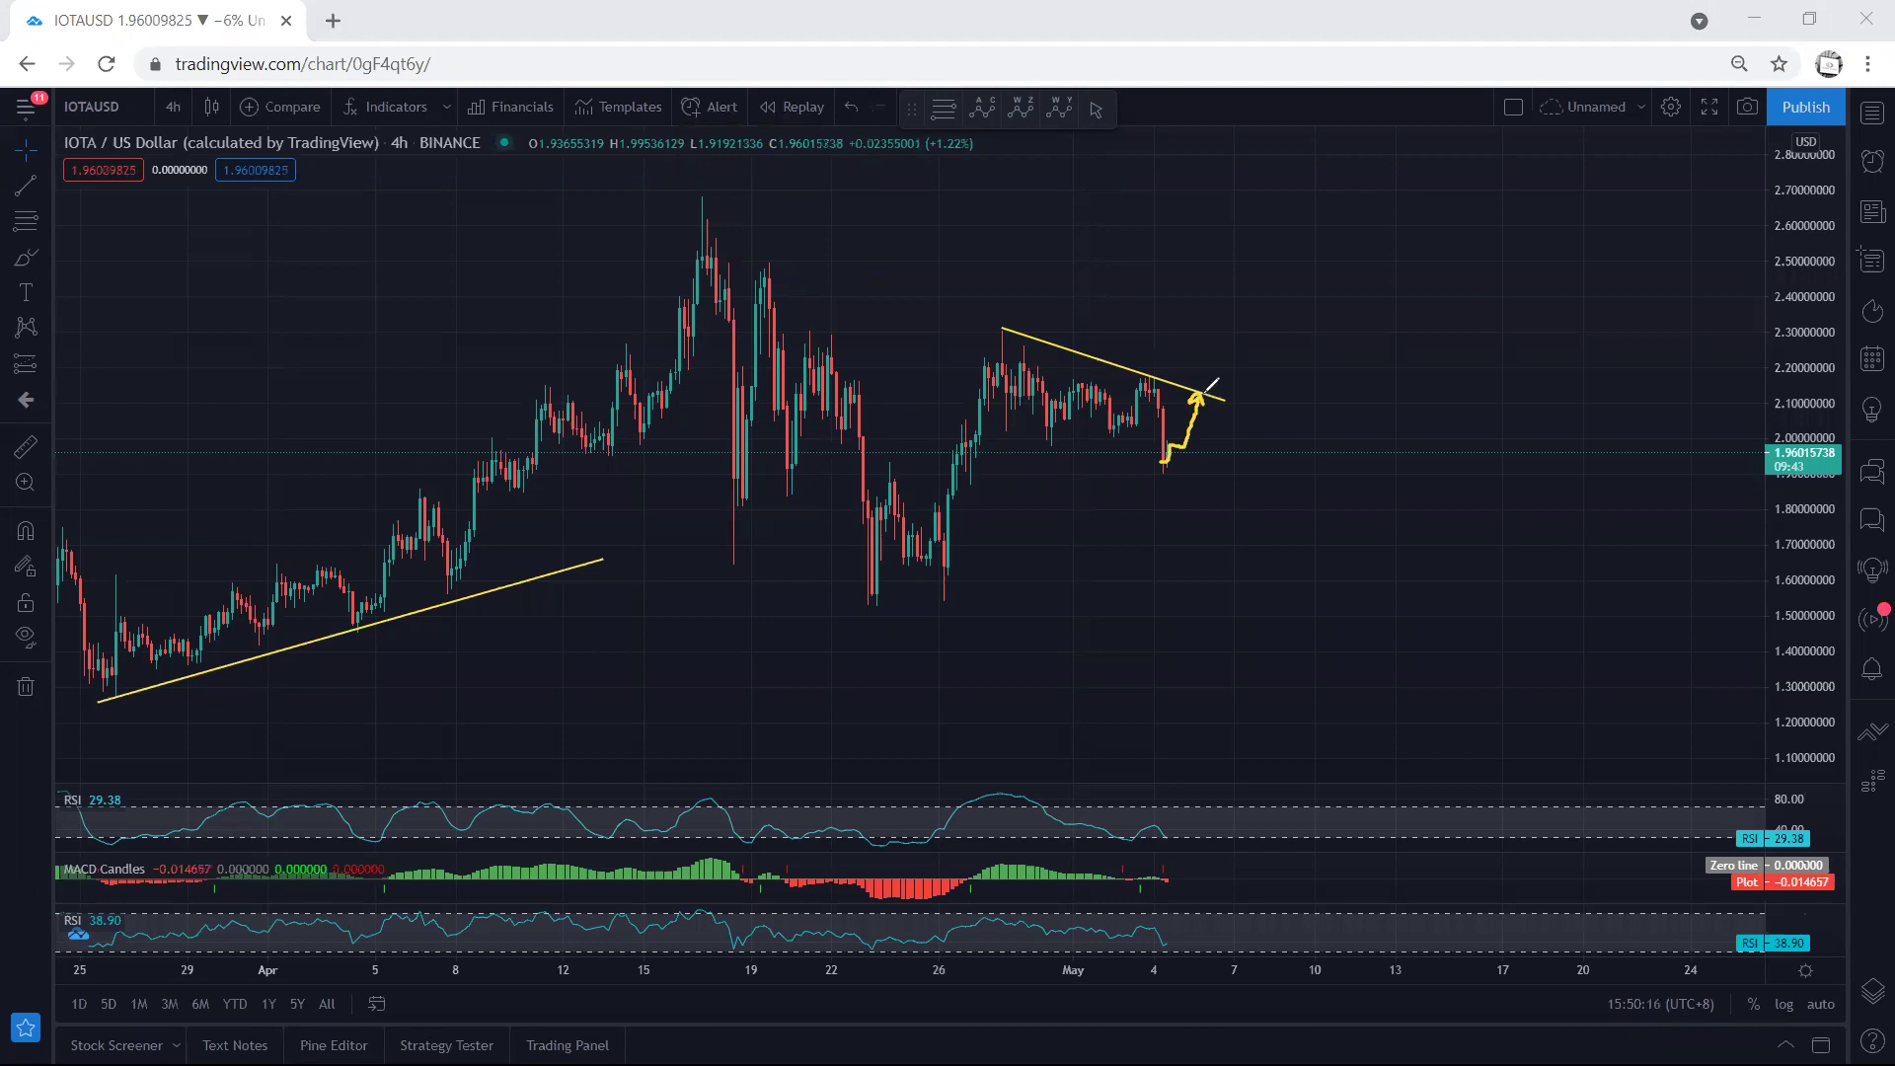
pyautogui.hotkey('ctrl', 'z')
# Step: Underline the late April and 4 May lows freehand for comparison with the enlarged RSI pane, and clear the underlines
pyautogui.moveTo(1173, 471); pyautogui.dragTo(1146, 471)
pyautogui.moveTo(1033, 451); pyautogui.dragTo(1092, 451)
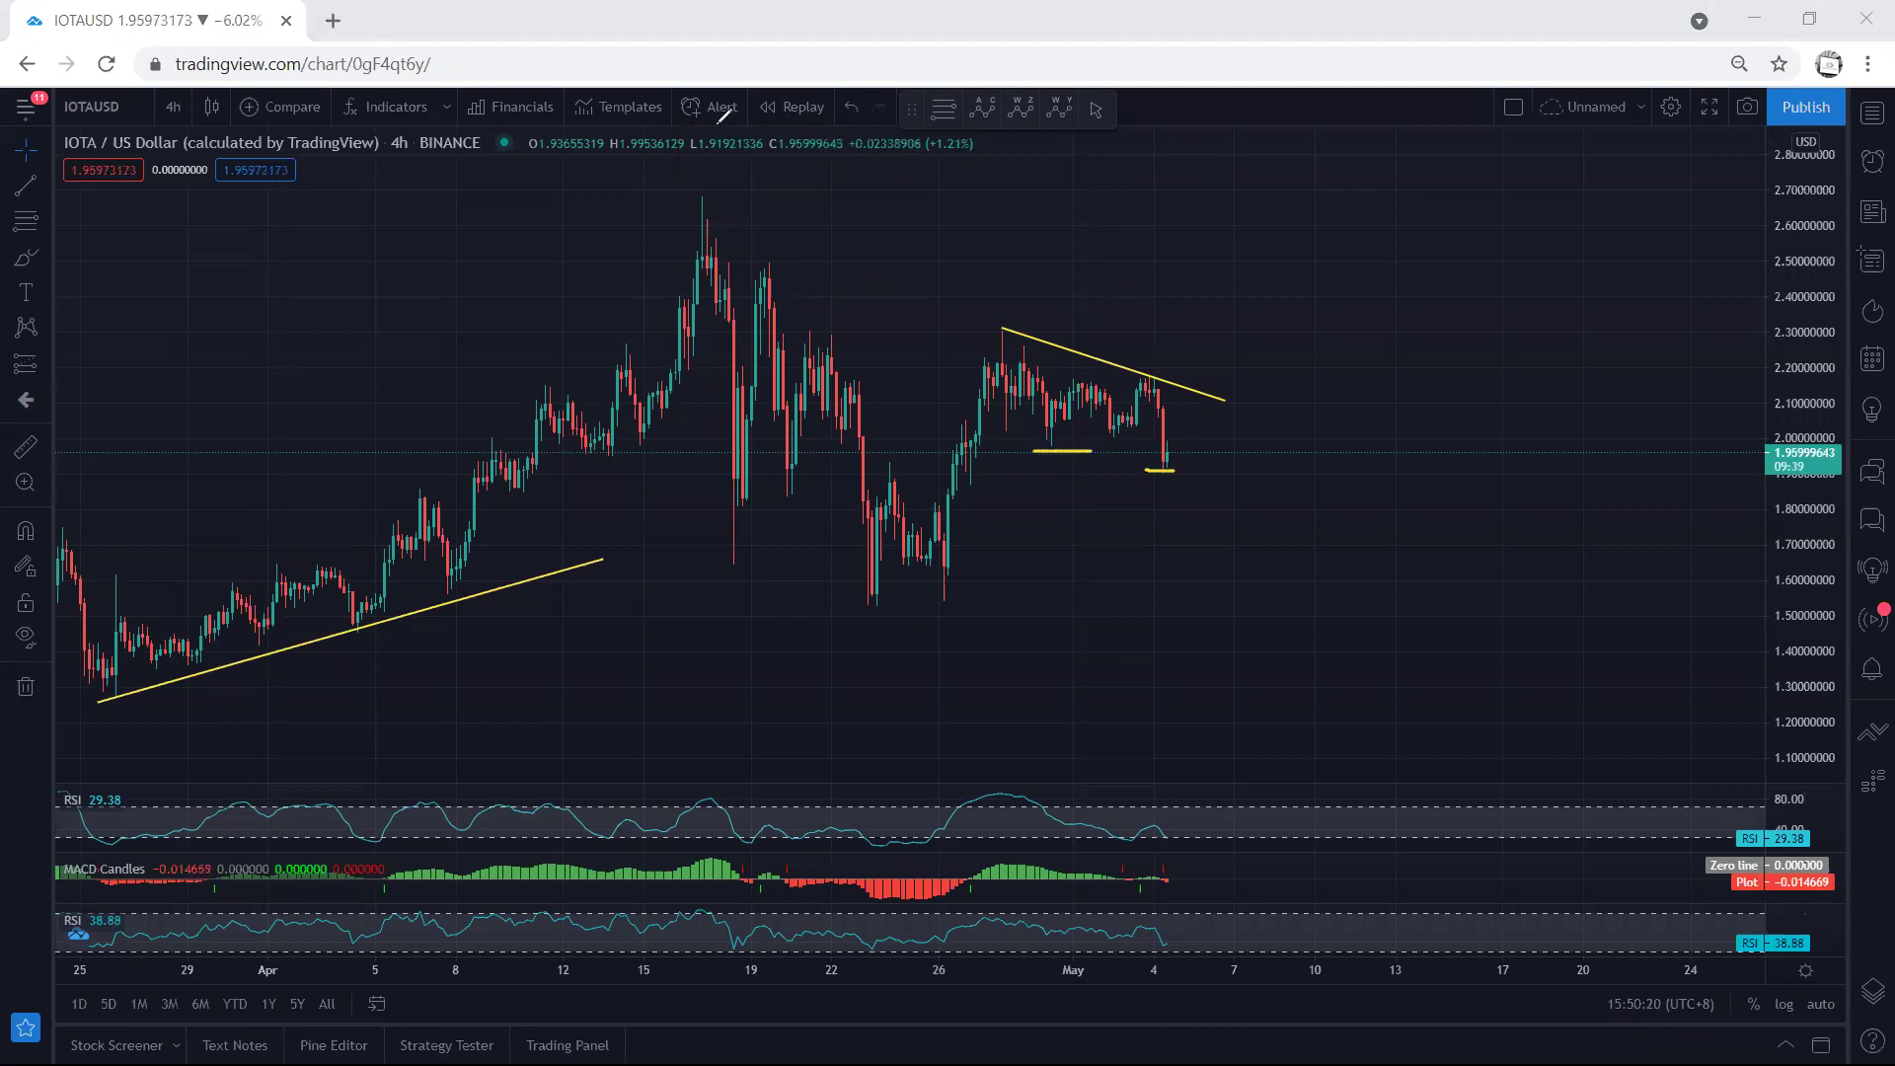
pyautogui.doubleClick(1252, 822)
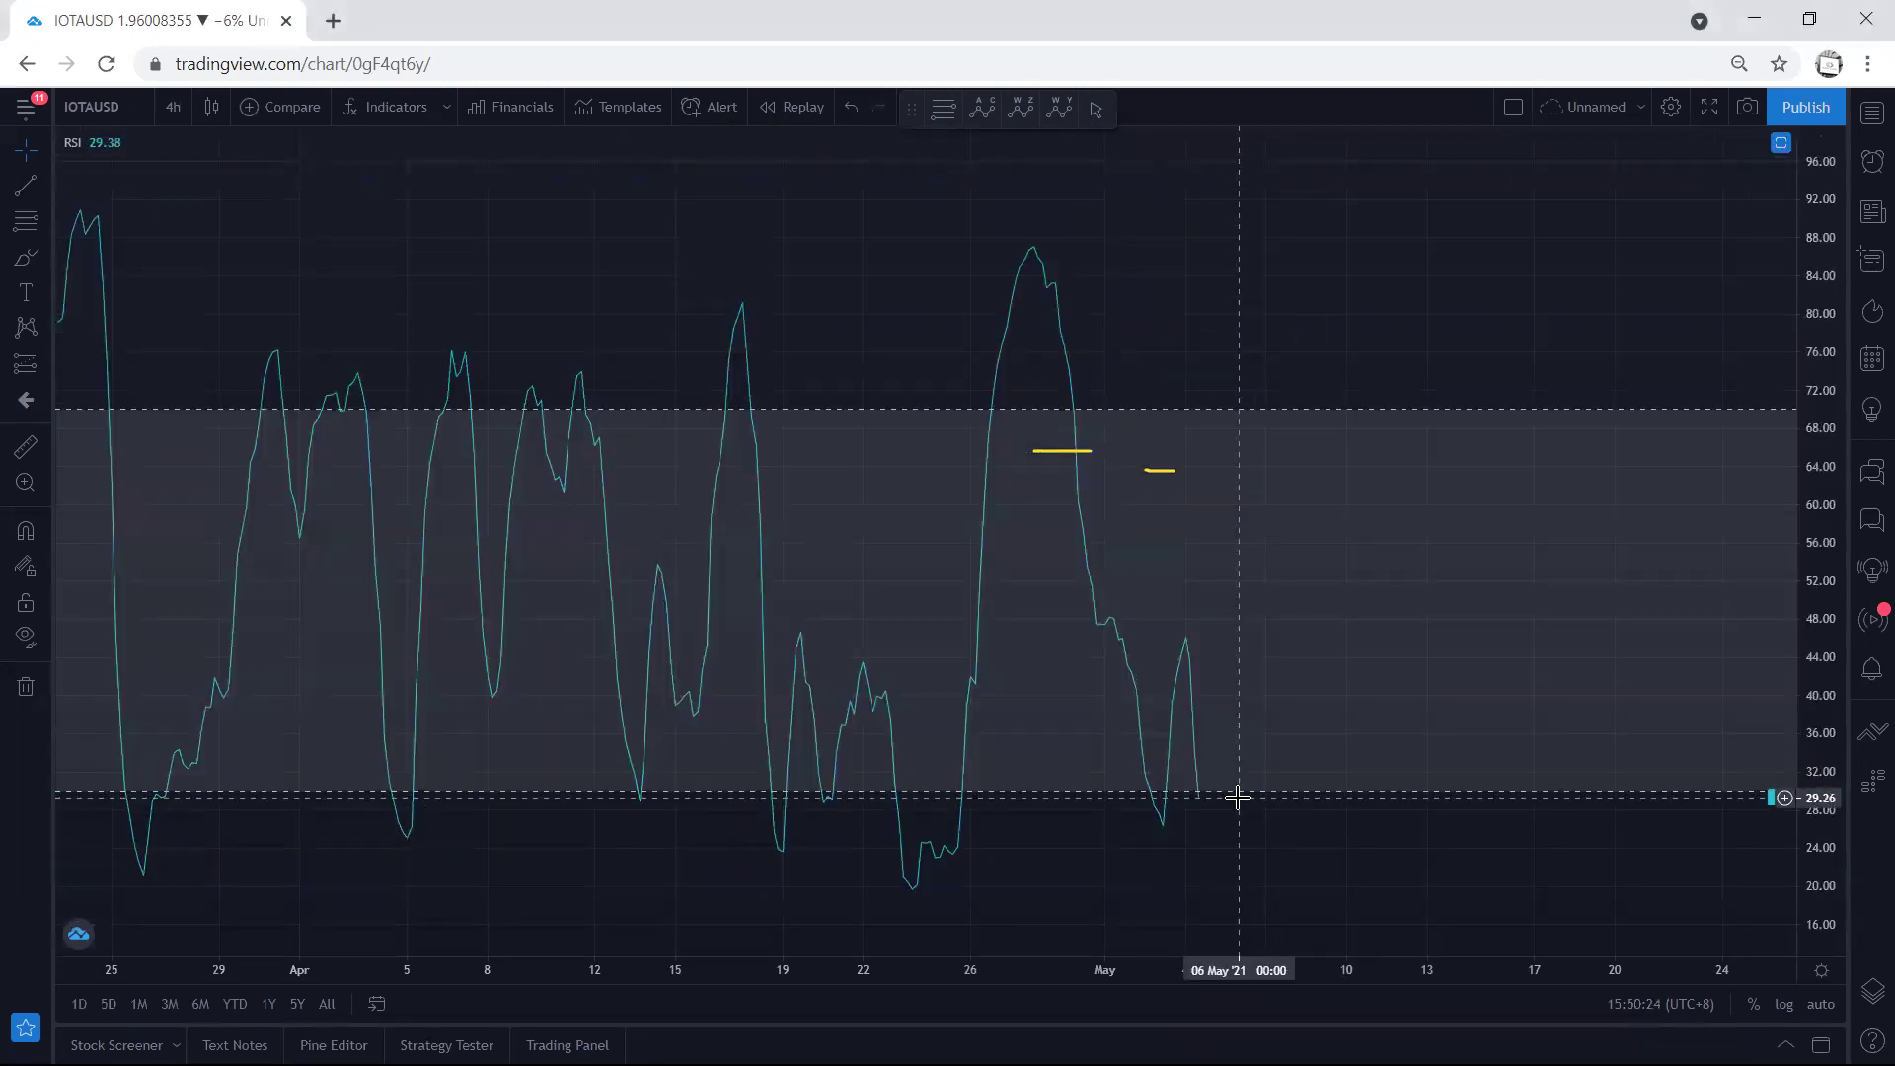
pyautogui.doubleClick(1279, 690)
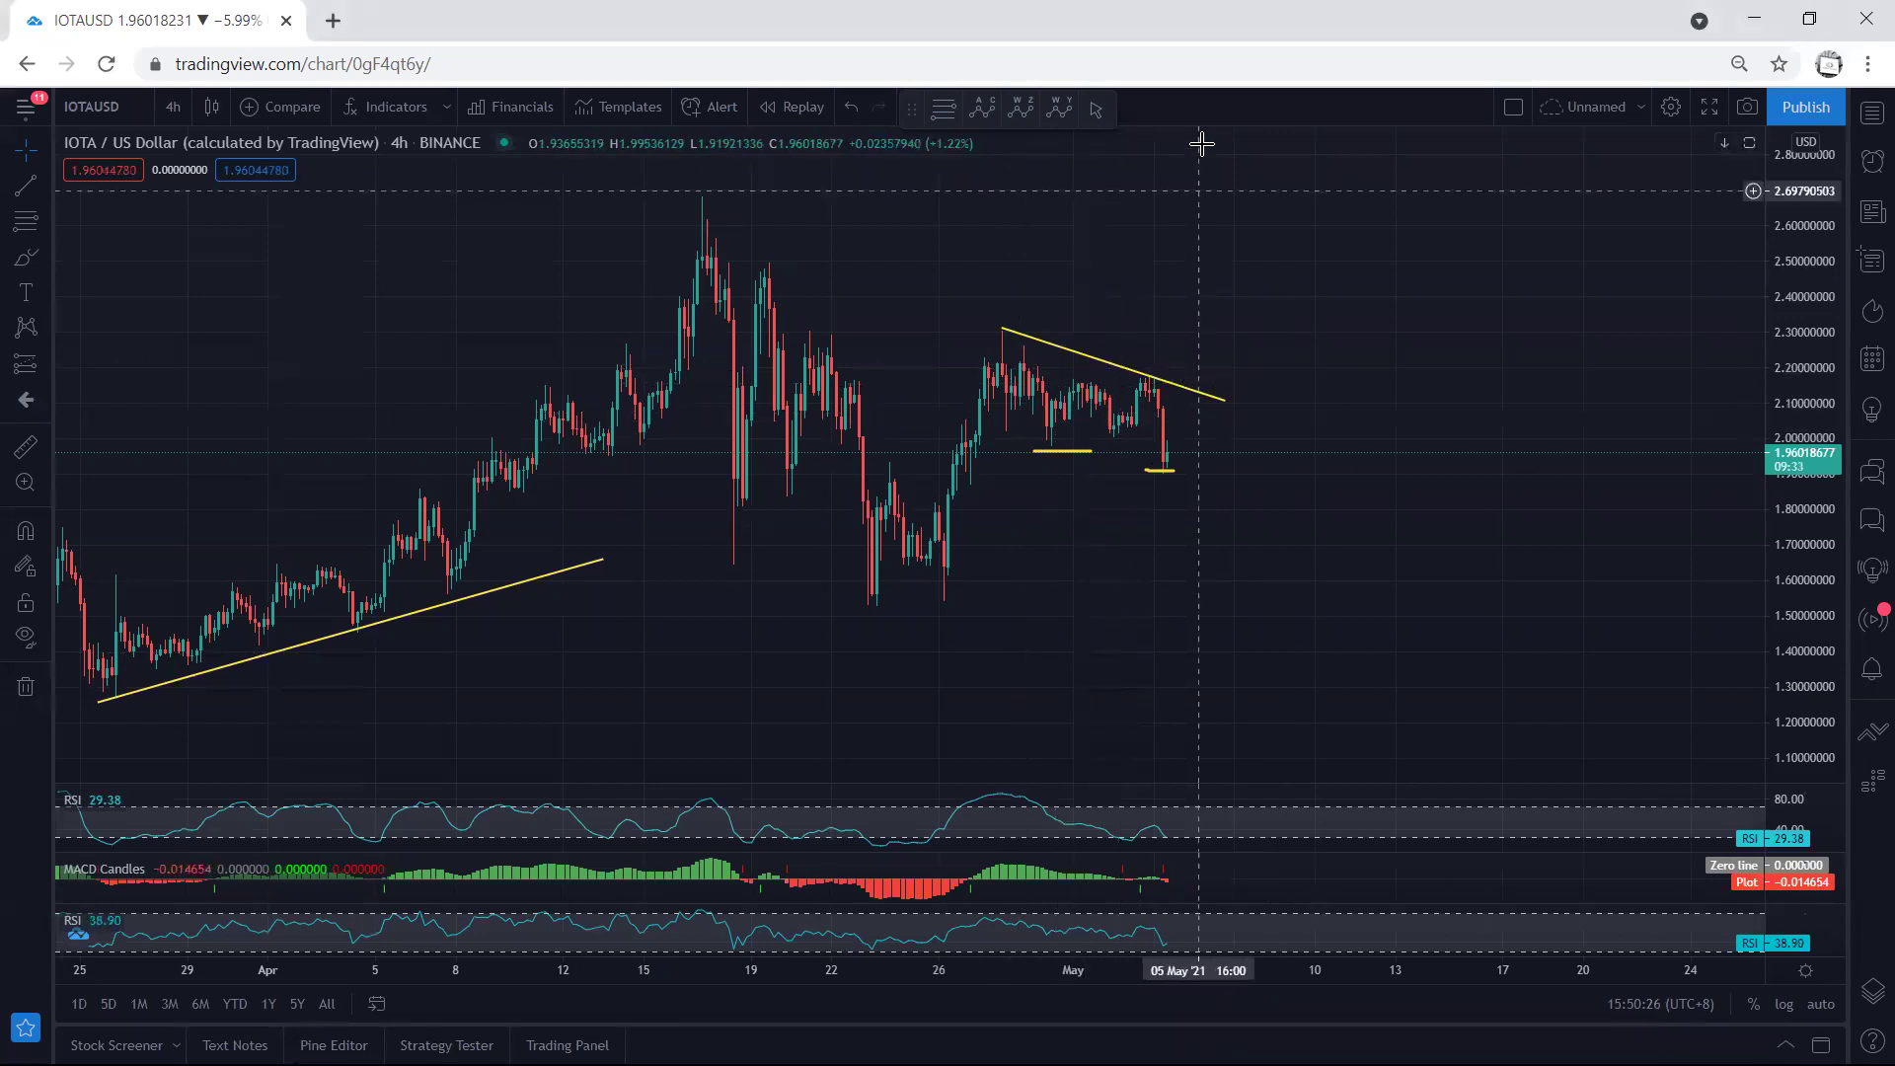
pyautogui.click(1171, 470)
pyautogui.press('Delete')
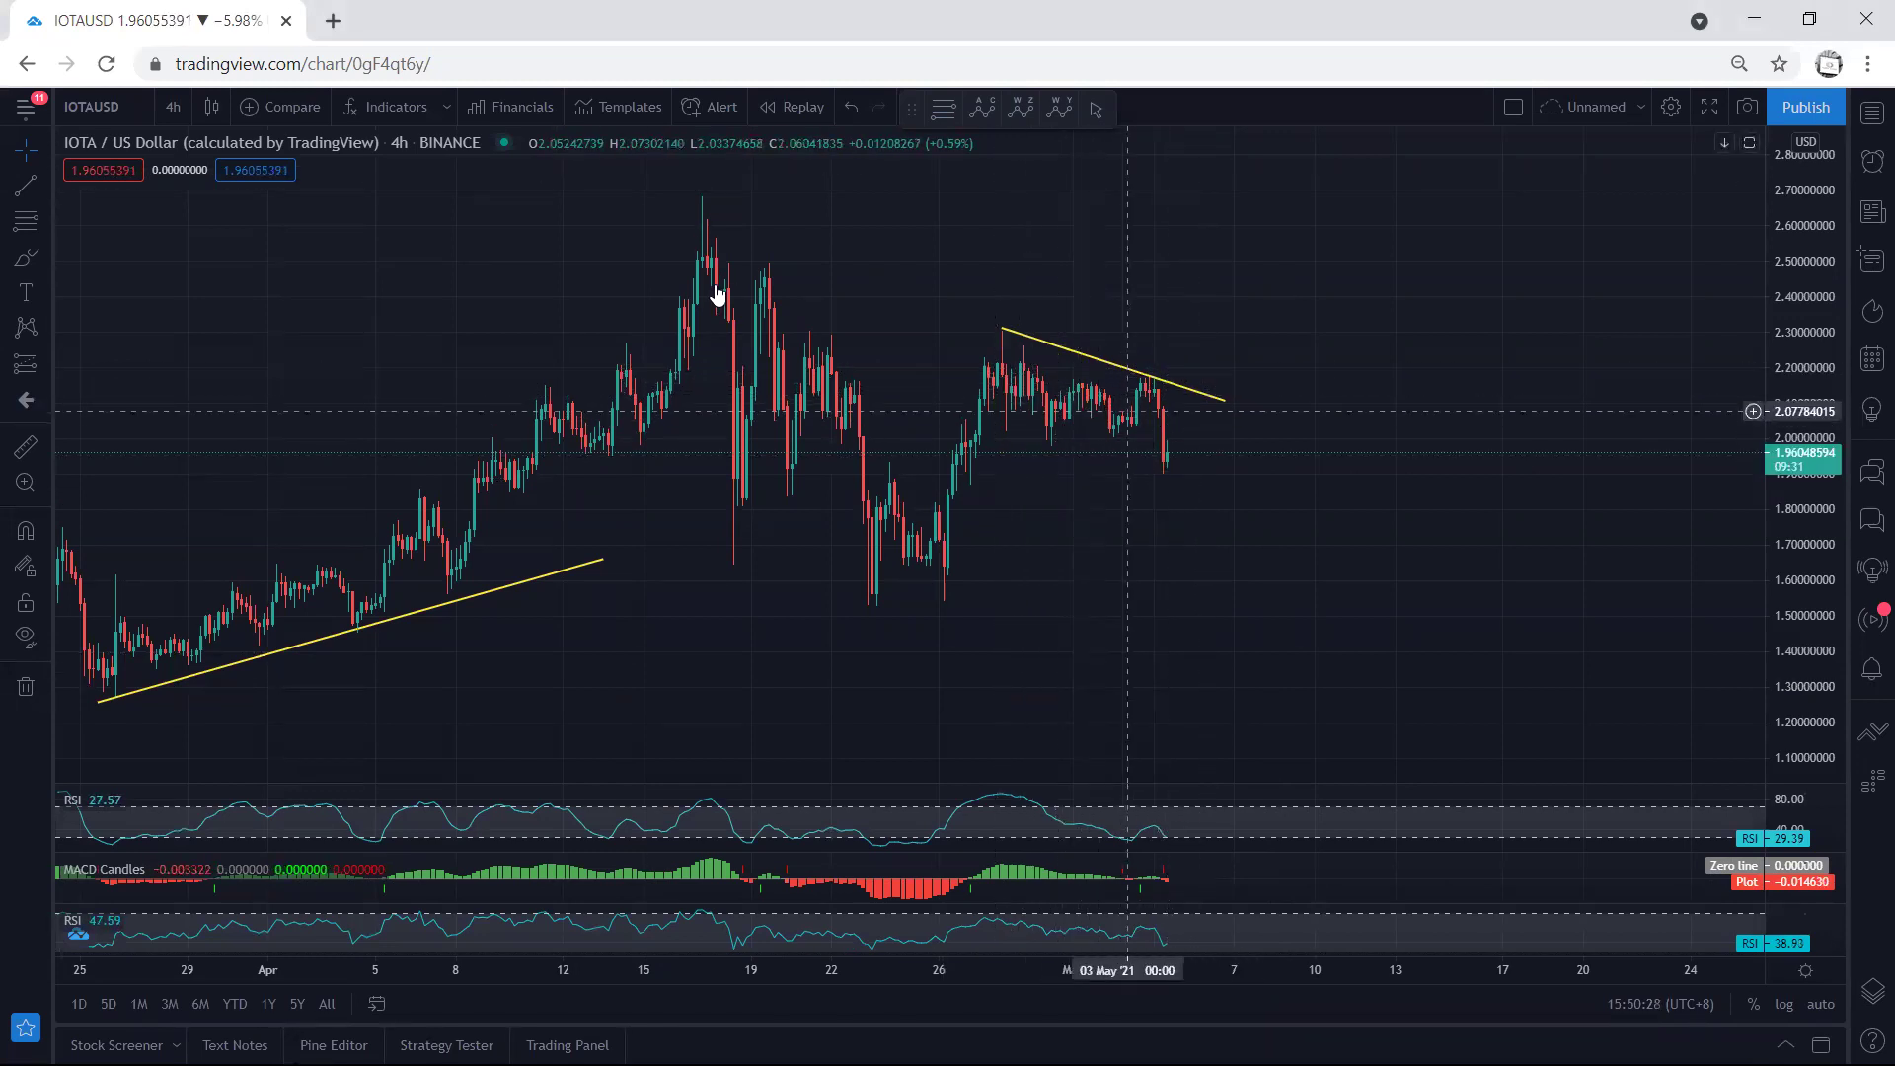
# Step: Switch the chart to the 1-hour interval and enlarge the price scale around the descending trend line
pyautogui.click(172, 105)
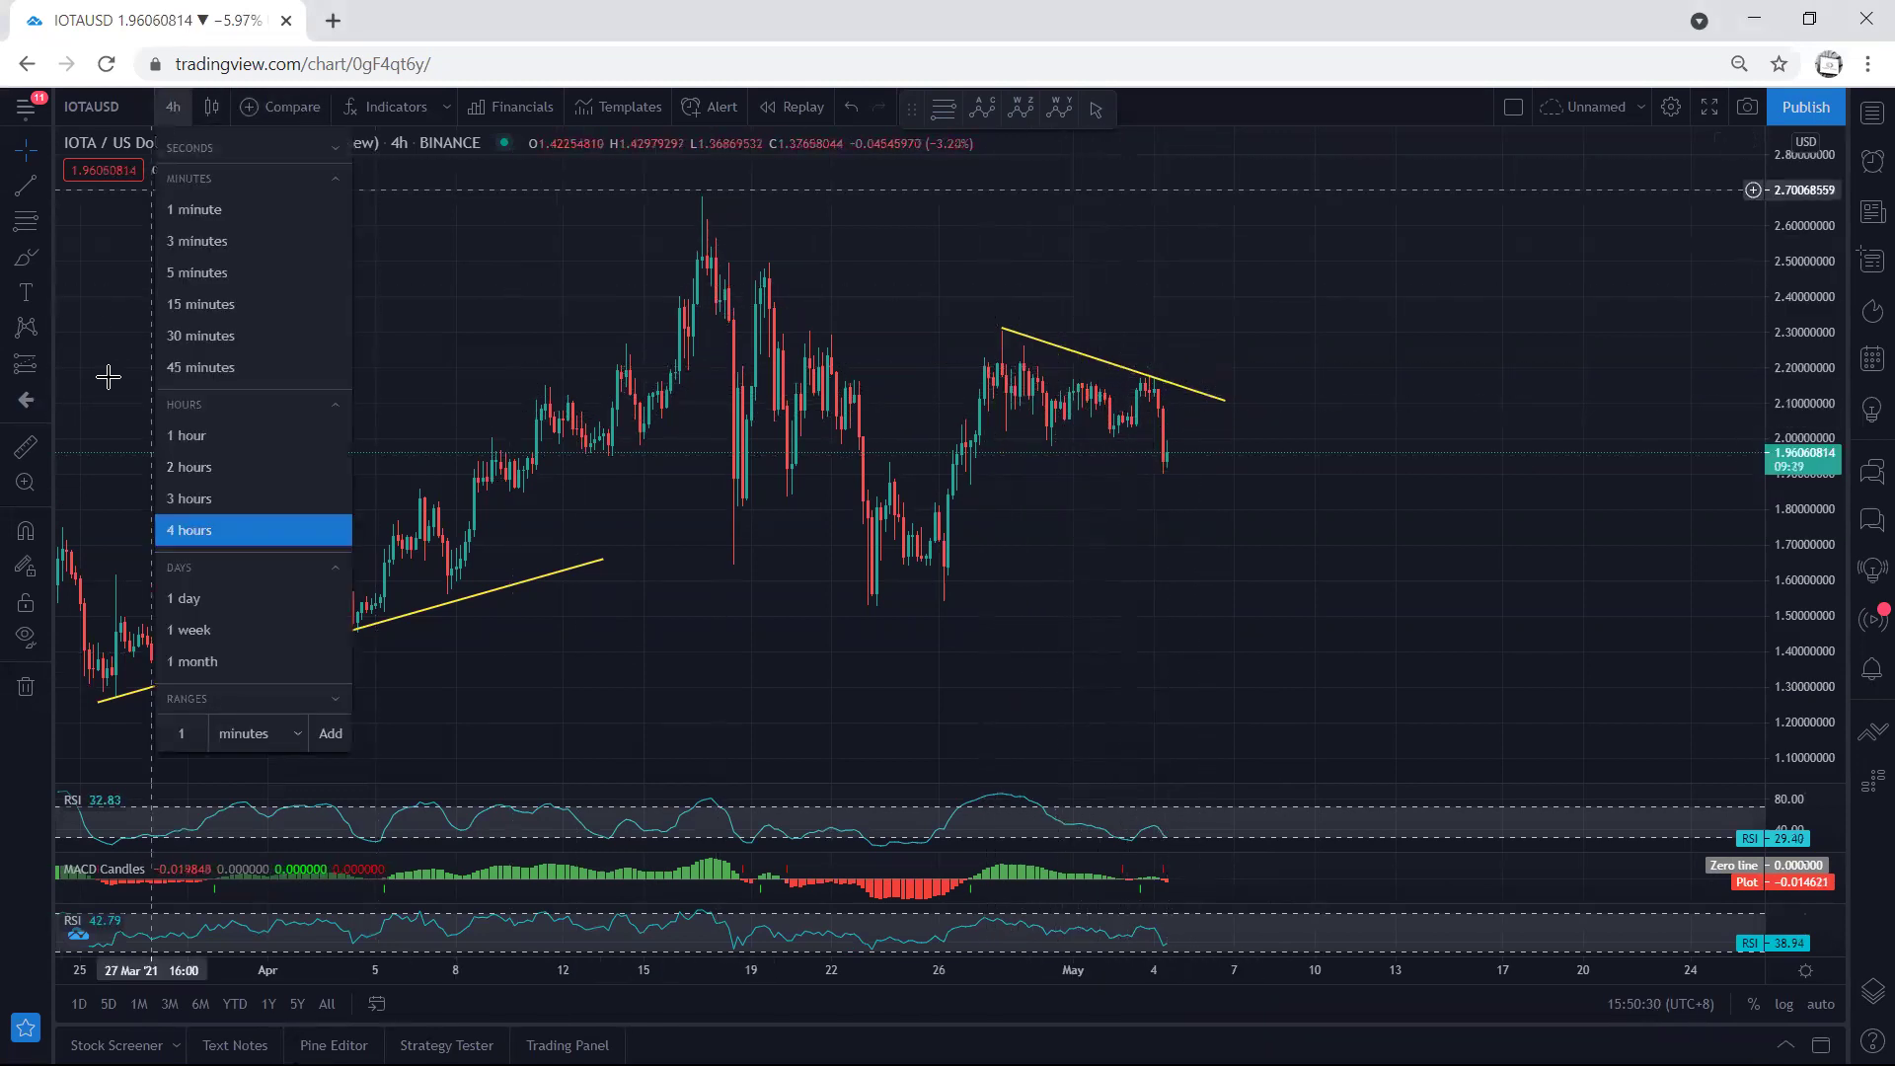
pyautogui.click(185, 435)
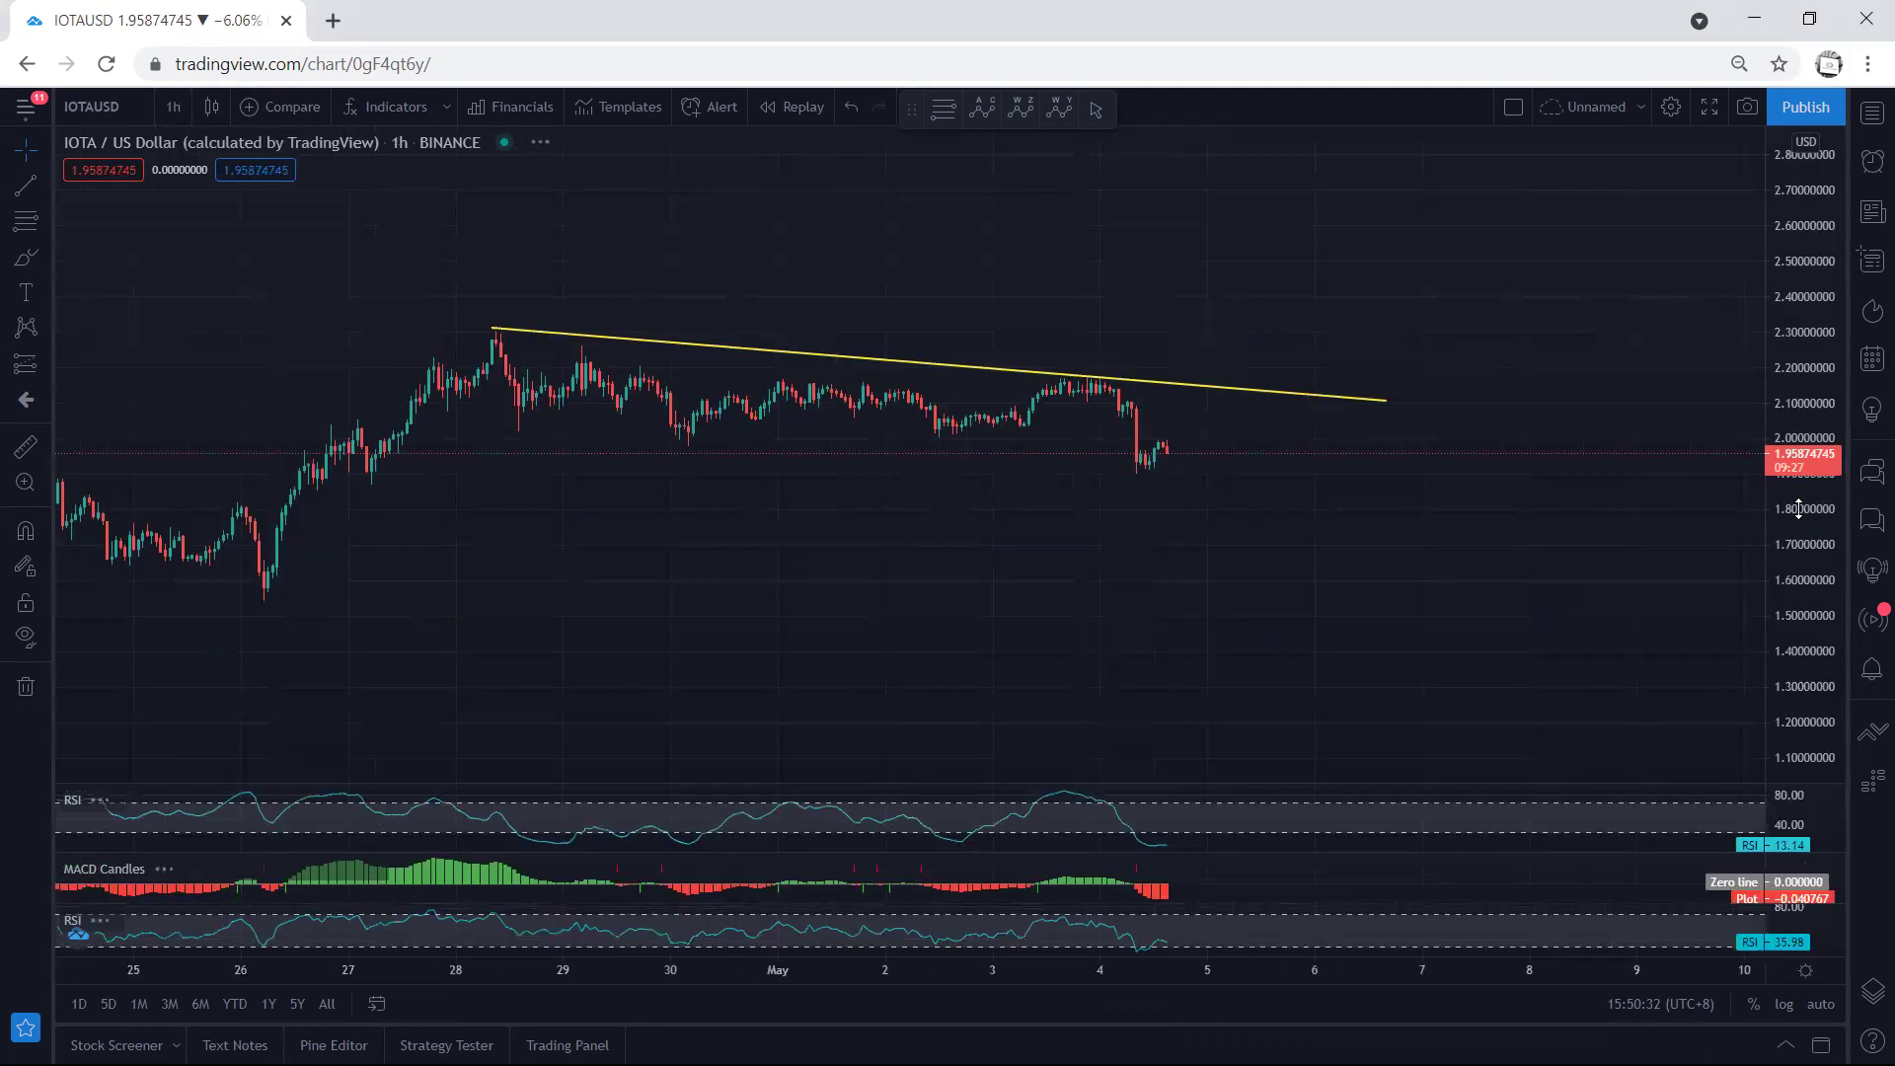
pyautogui.moveTo(1799, 520); pyautogui.dragTo(1800, 503)
pyautogui.moveTo(1520, 486); pyautogui.dragTo(1502, 554)
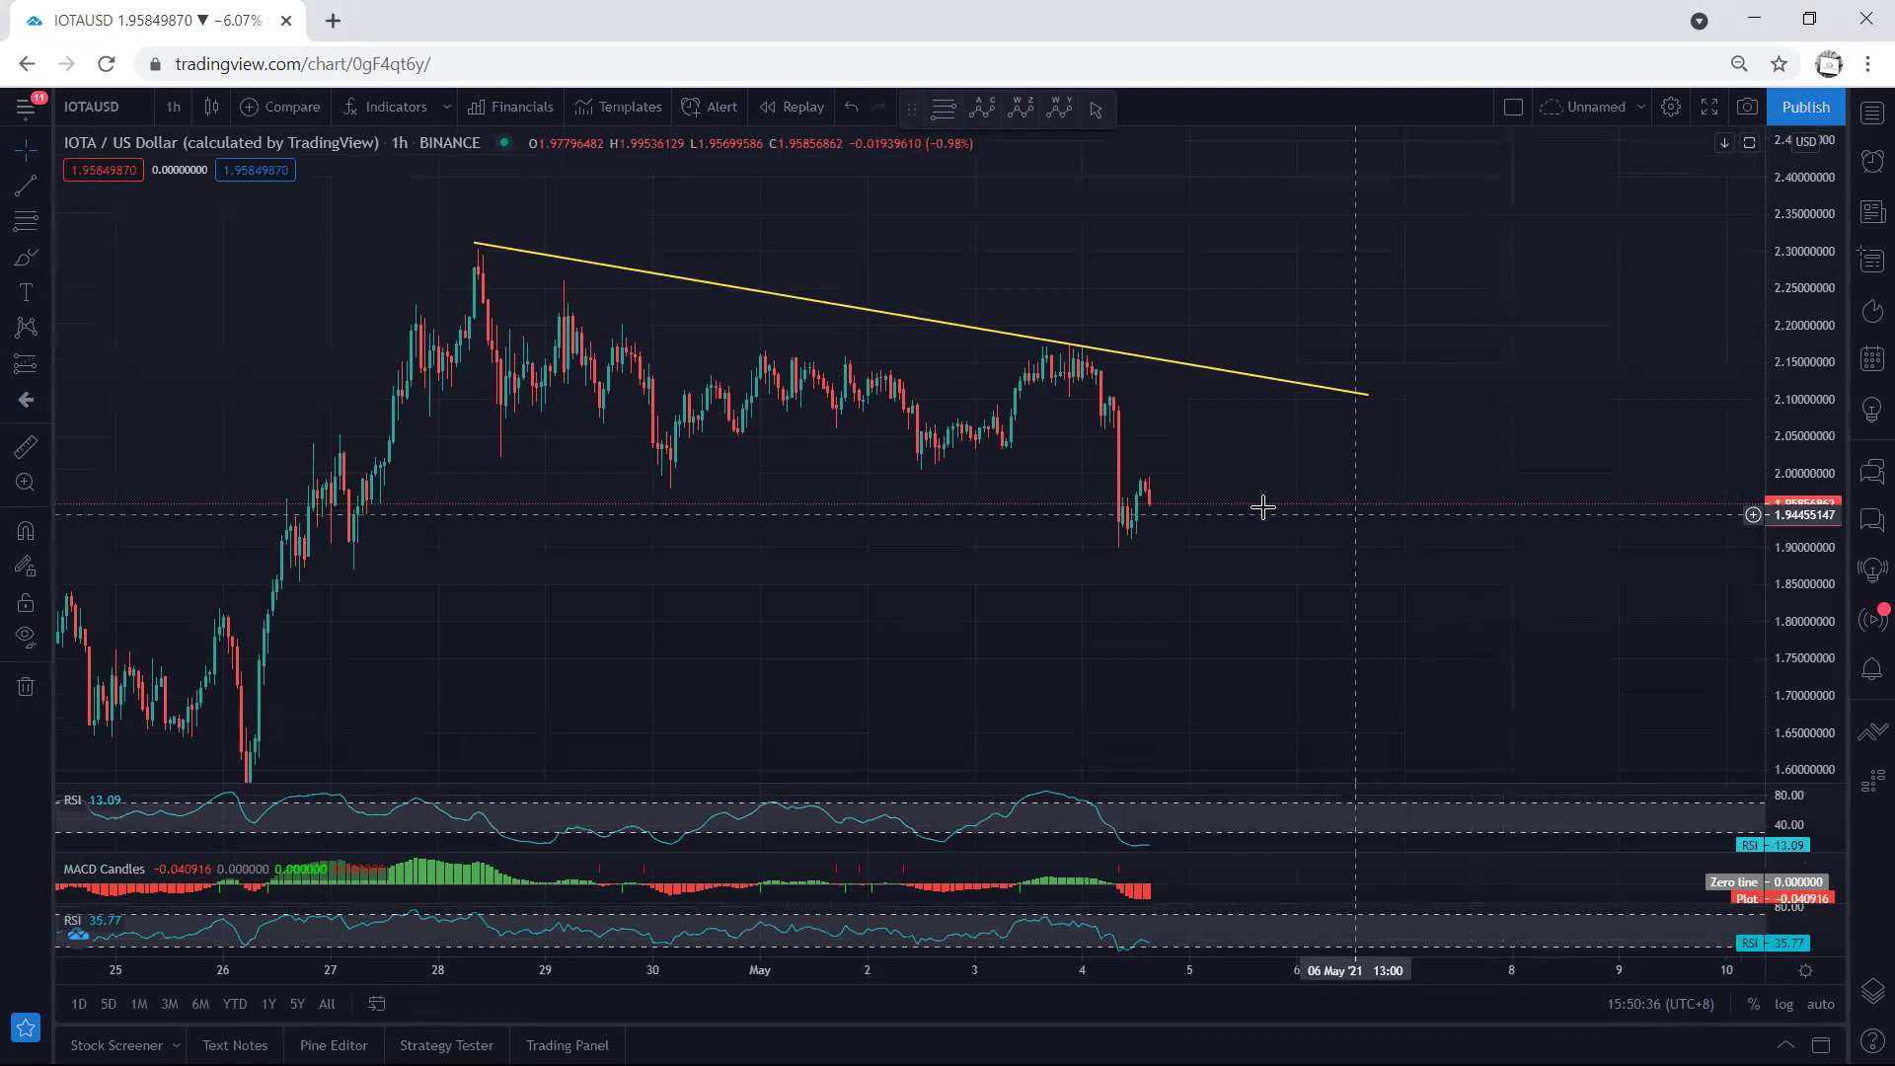
pyautogui.moveTo(1062, 484); pyautogui.dragTo(1080, 484)
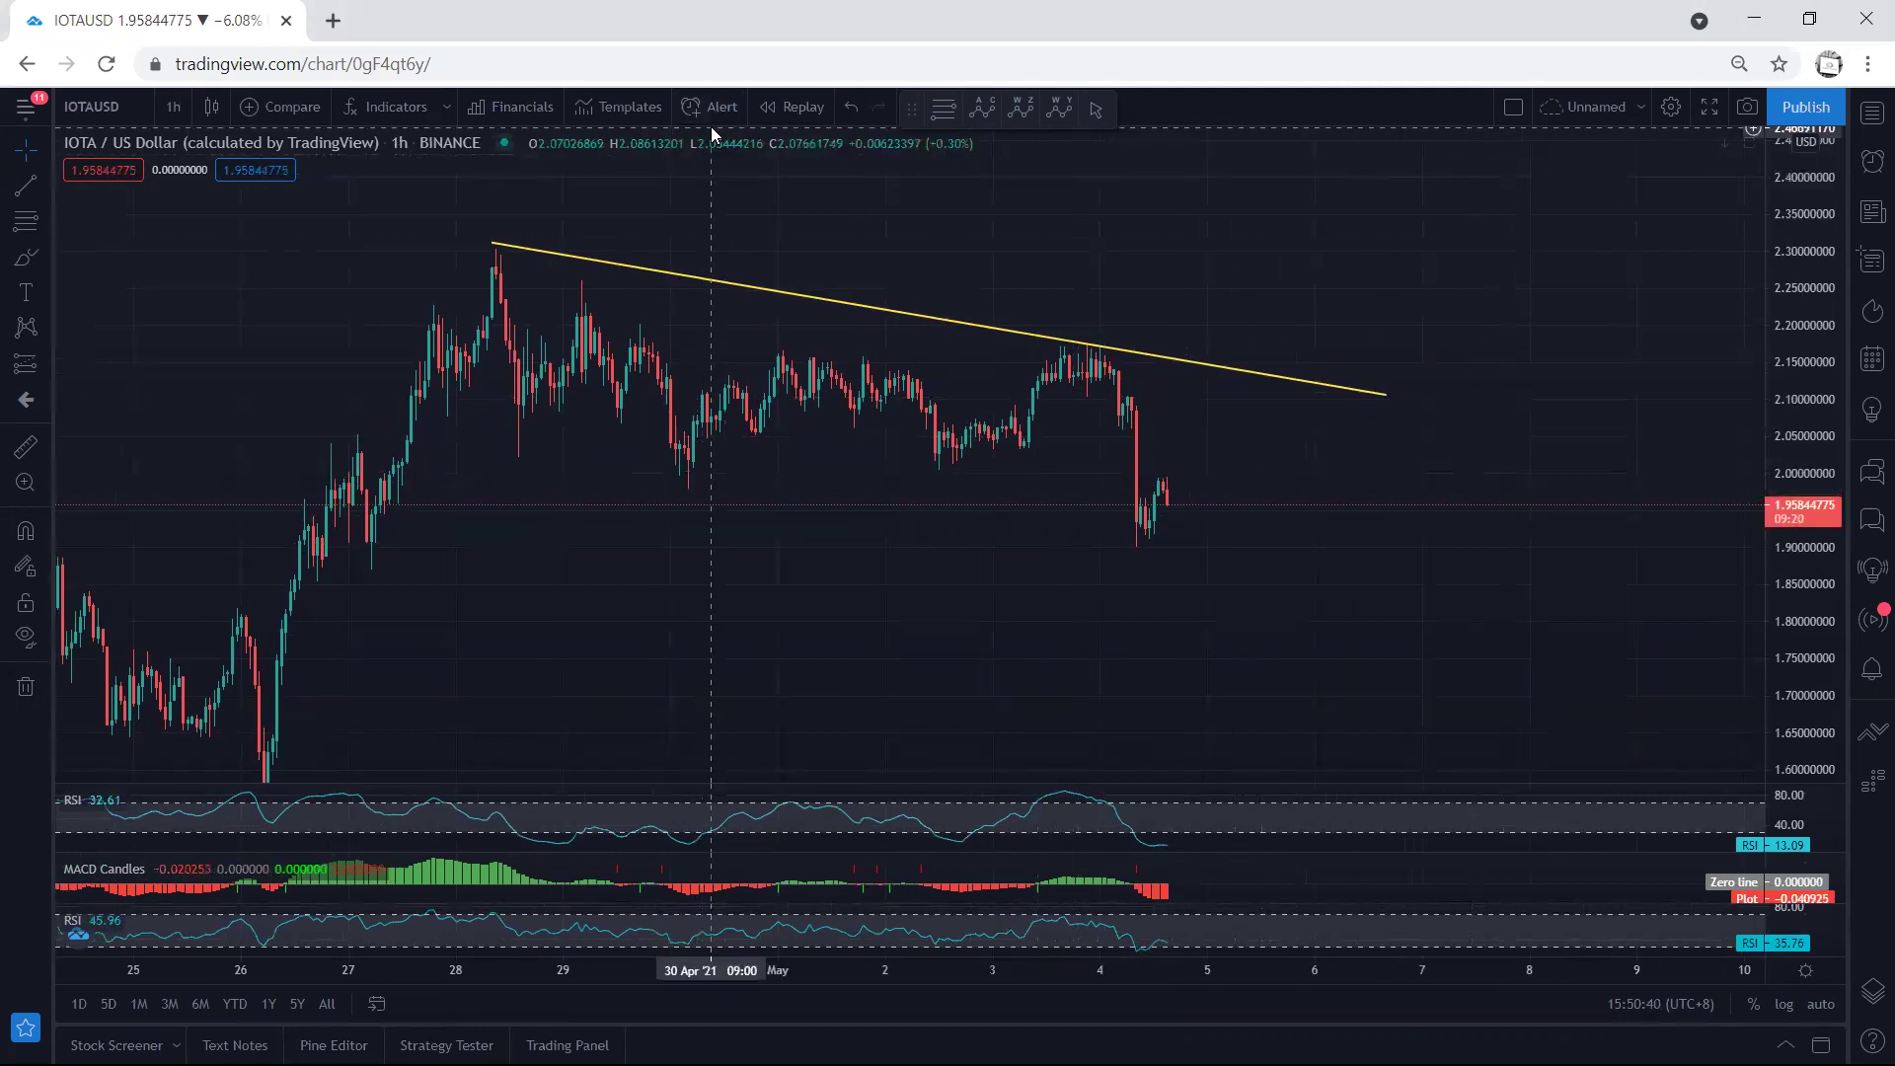
# Step: Sketch alternative price paths around the 4 May low freehand, including a further decline, clearing the marks after each one
pyautogui.moveTo(1135, 522)
pyautogui.mouseDown()
pyautogui.moveTo(1153, 537)
pyautogui.moveTo(1181, 465)
pyautogui.moveTo(1174, 521)
pyautogui.moveTo(1202, 490)
pyautogui.mouseUp()
pyautogui.moveTo(1185, 481); pyautogui.dragTo(1239, 547)
pyautogui.press('Delete')
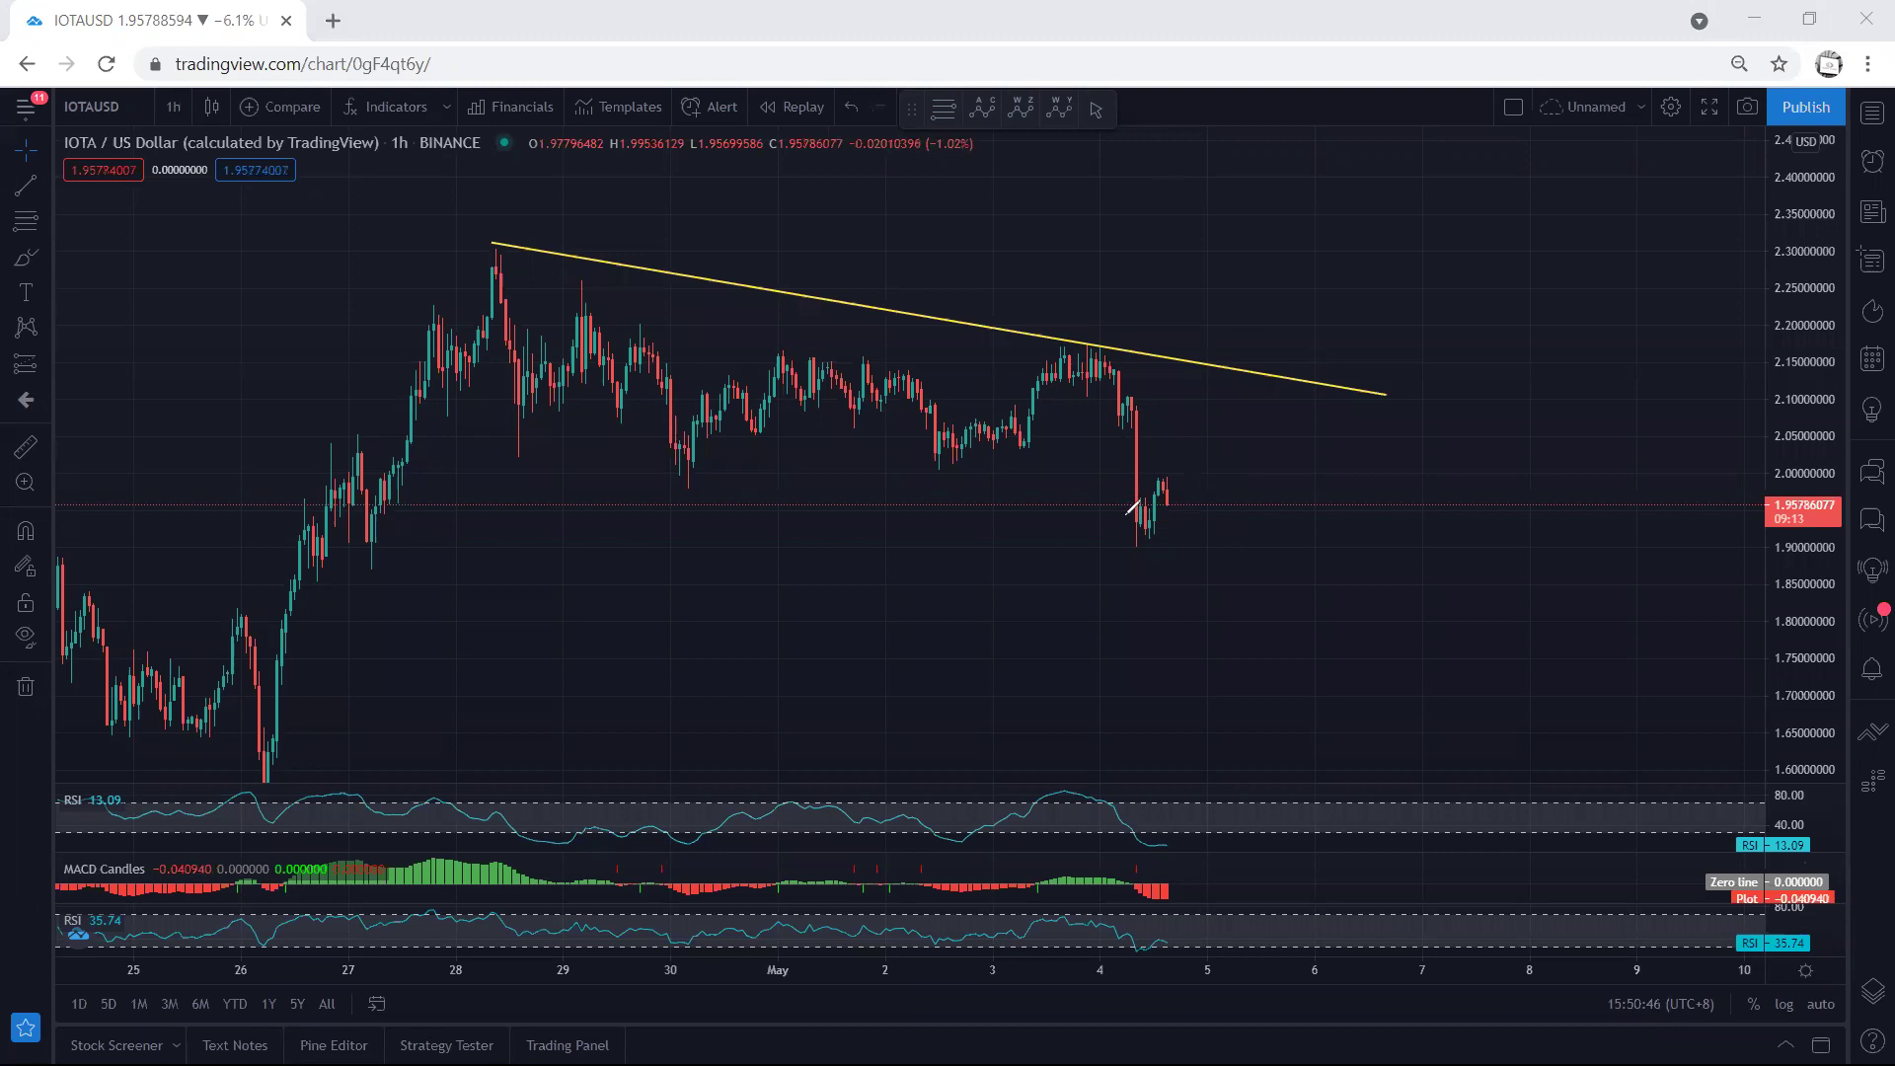
pyautogui.moveTo(1158, 536); pyautogui.dragTo(1155, 479)
pyautogui.press('Delete')
pyautogui.moveTo(1138, 518)
pyautogui.mouseDown()
pyautogui.moveTo(1197, 475)
pyautogui.moveTo(1135, 500)
pyautogui.moveTo(1153, 535)
pyautogui.moveTo(1237, 571)
pyautogui.mouseUp()
pyautogui.press('e')
# Step: Sketch a rebound from the 4 May low through a small consolidation zone to an arrow at about 2.08, and clear it
pyautogui.moveTo(1144, 529); pyautogui.dragTo(1236, 414)
pyautogui.moveTo(1229, 426); pyautogui.dragTo(1249, 426)
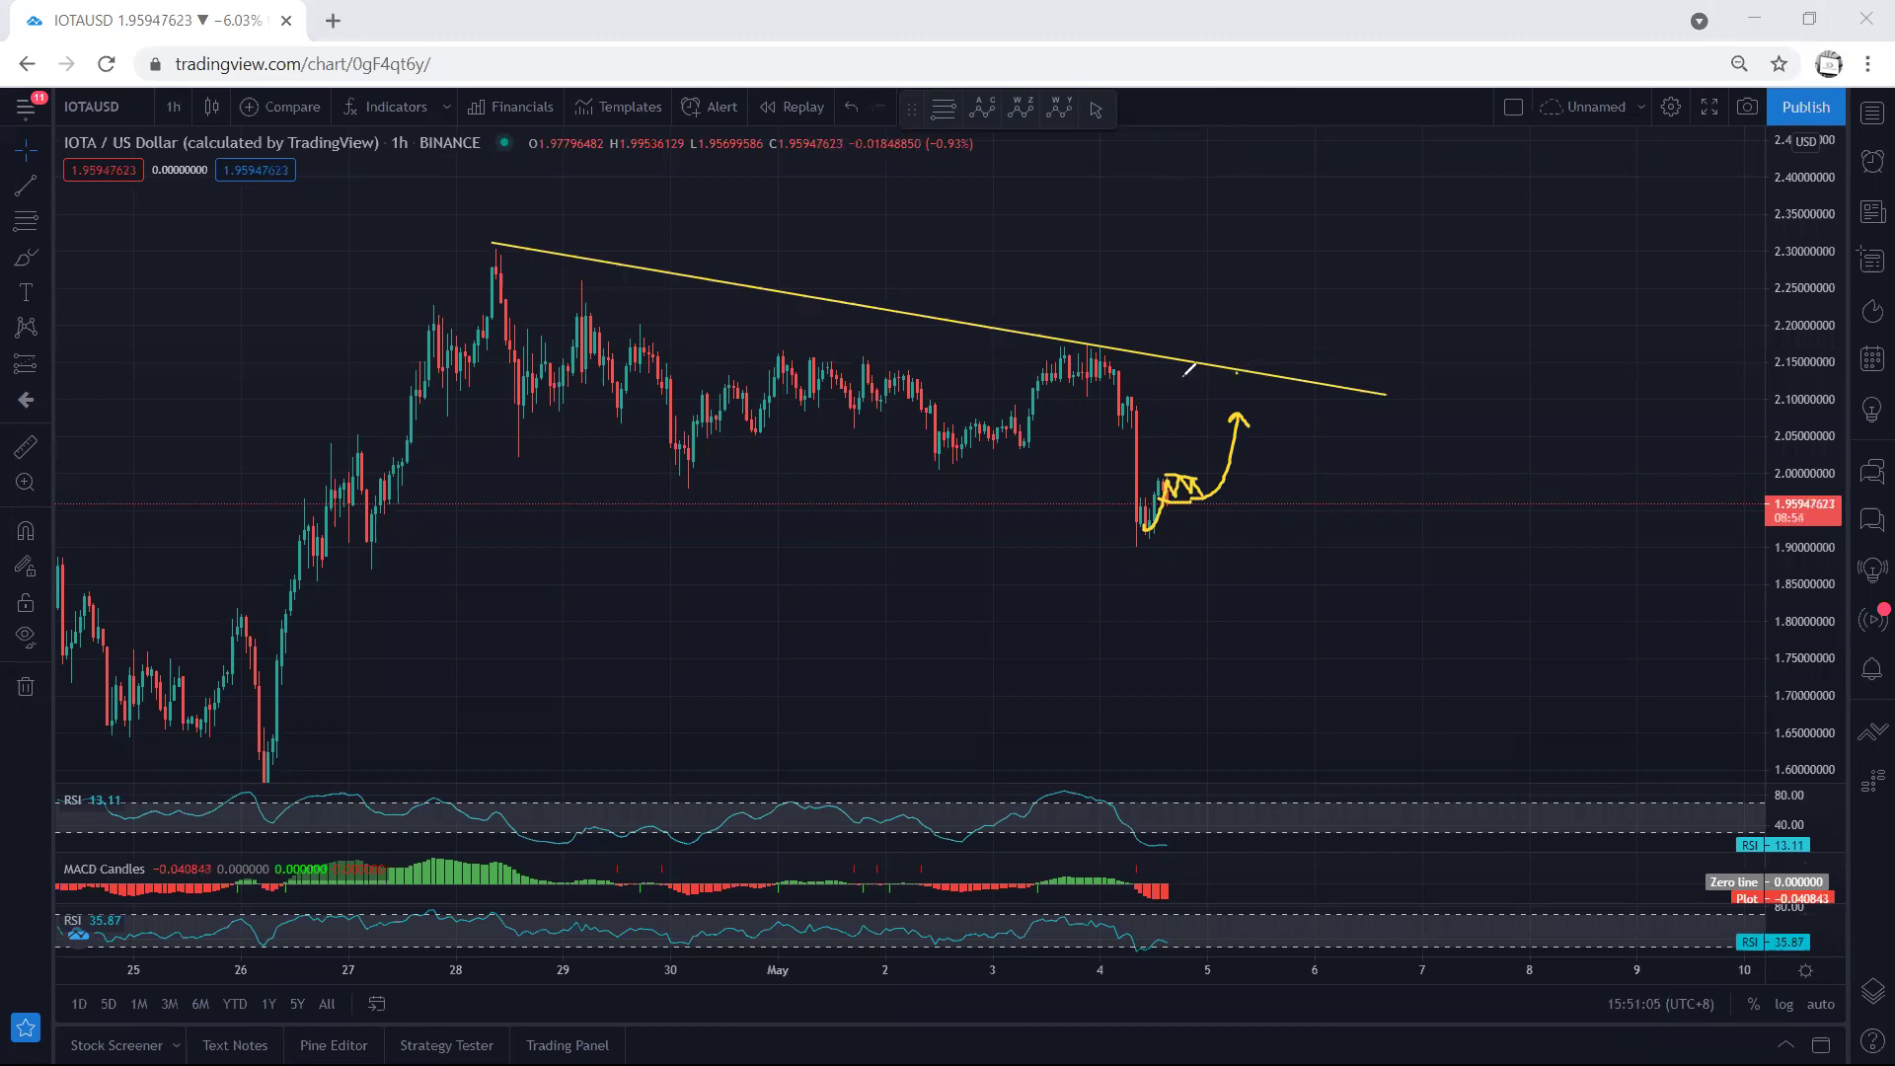
pyautogui.press('Delete')
# Step: Box the latest 4 May candles freehand between about 1.92 and 2.00 and erase the box
pyautogui.moveTo(1244, 442)
pyautogui.mouseDown()
pyautogui.moveTo(1228, 363)
pyautogui.moveTo(1164, 423)
pyautogui.moveTo(1165, 529)
pyautogui.moveTo(1135, 483)
pyautogui.mouseUp()
pyautogui.hotkey('ctrl', 'z')
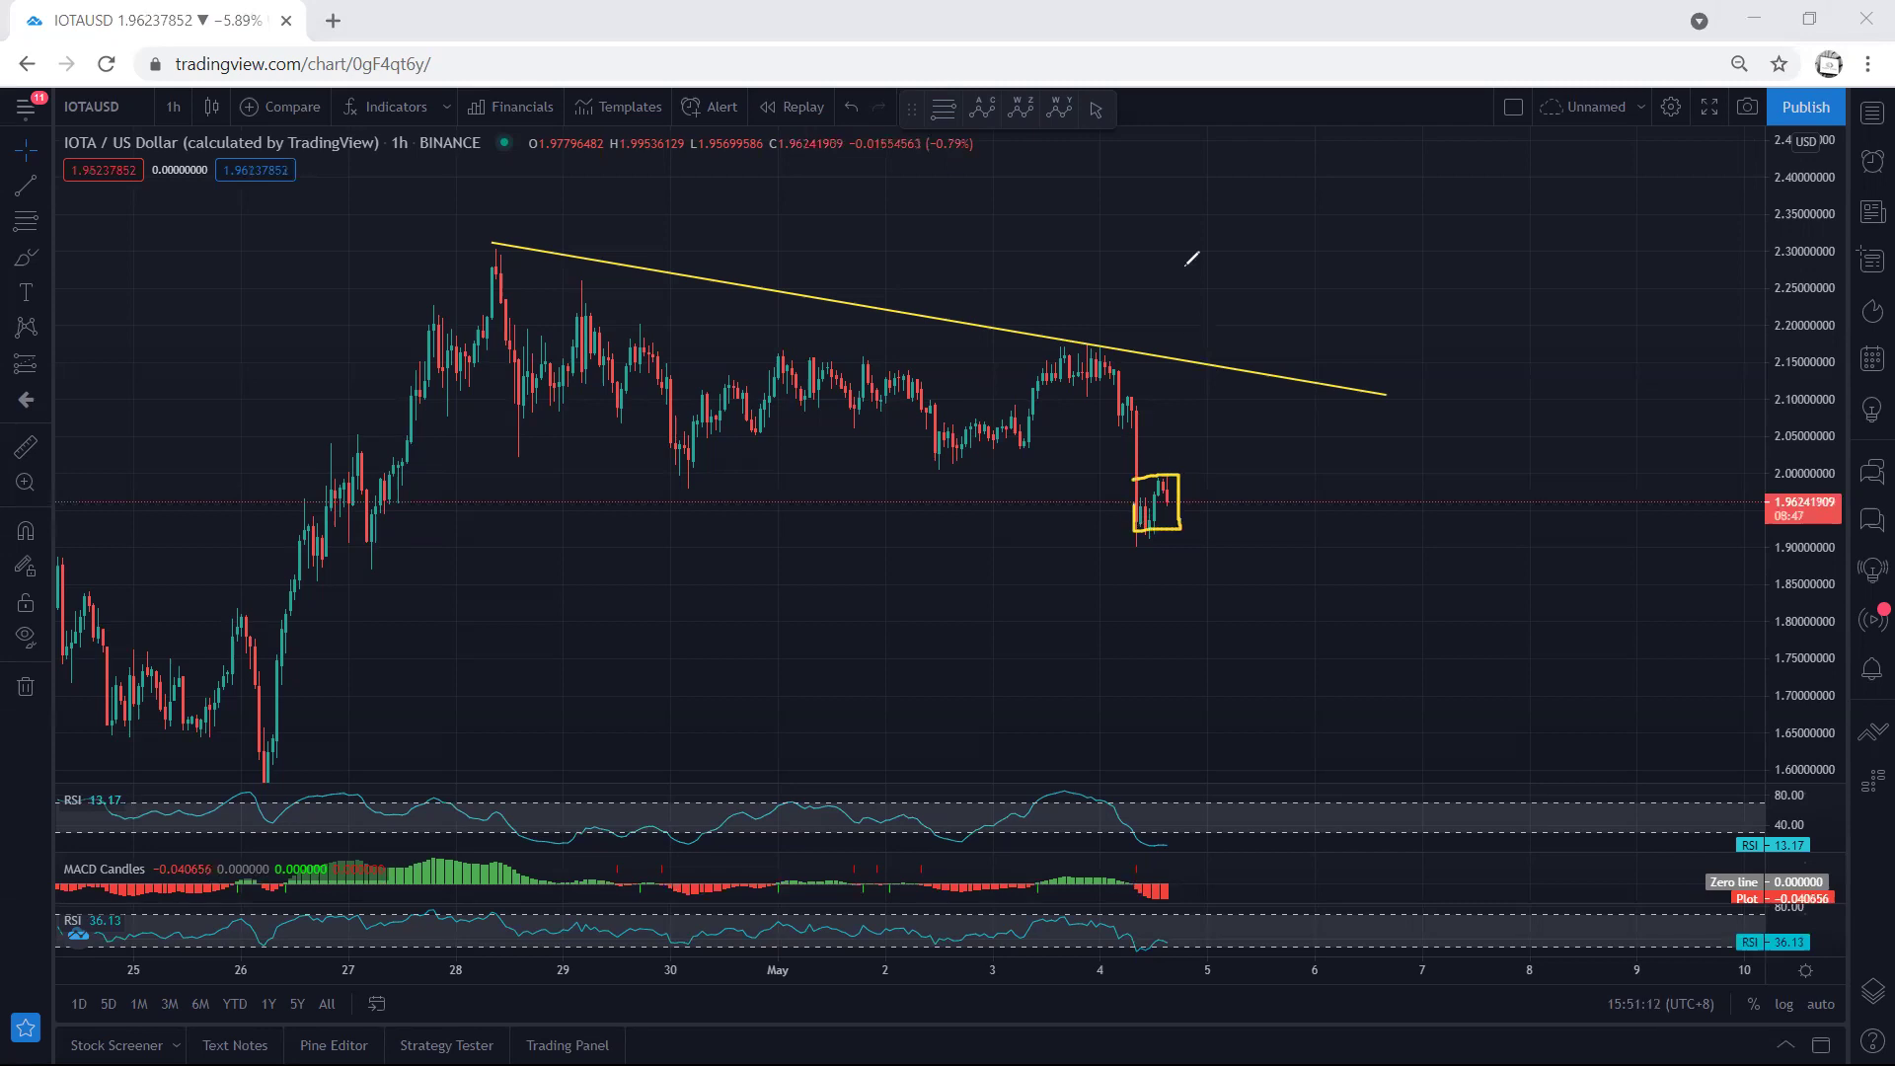
pyautogui.hotkey('ctrl', 'z')
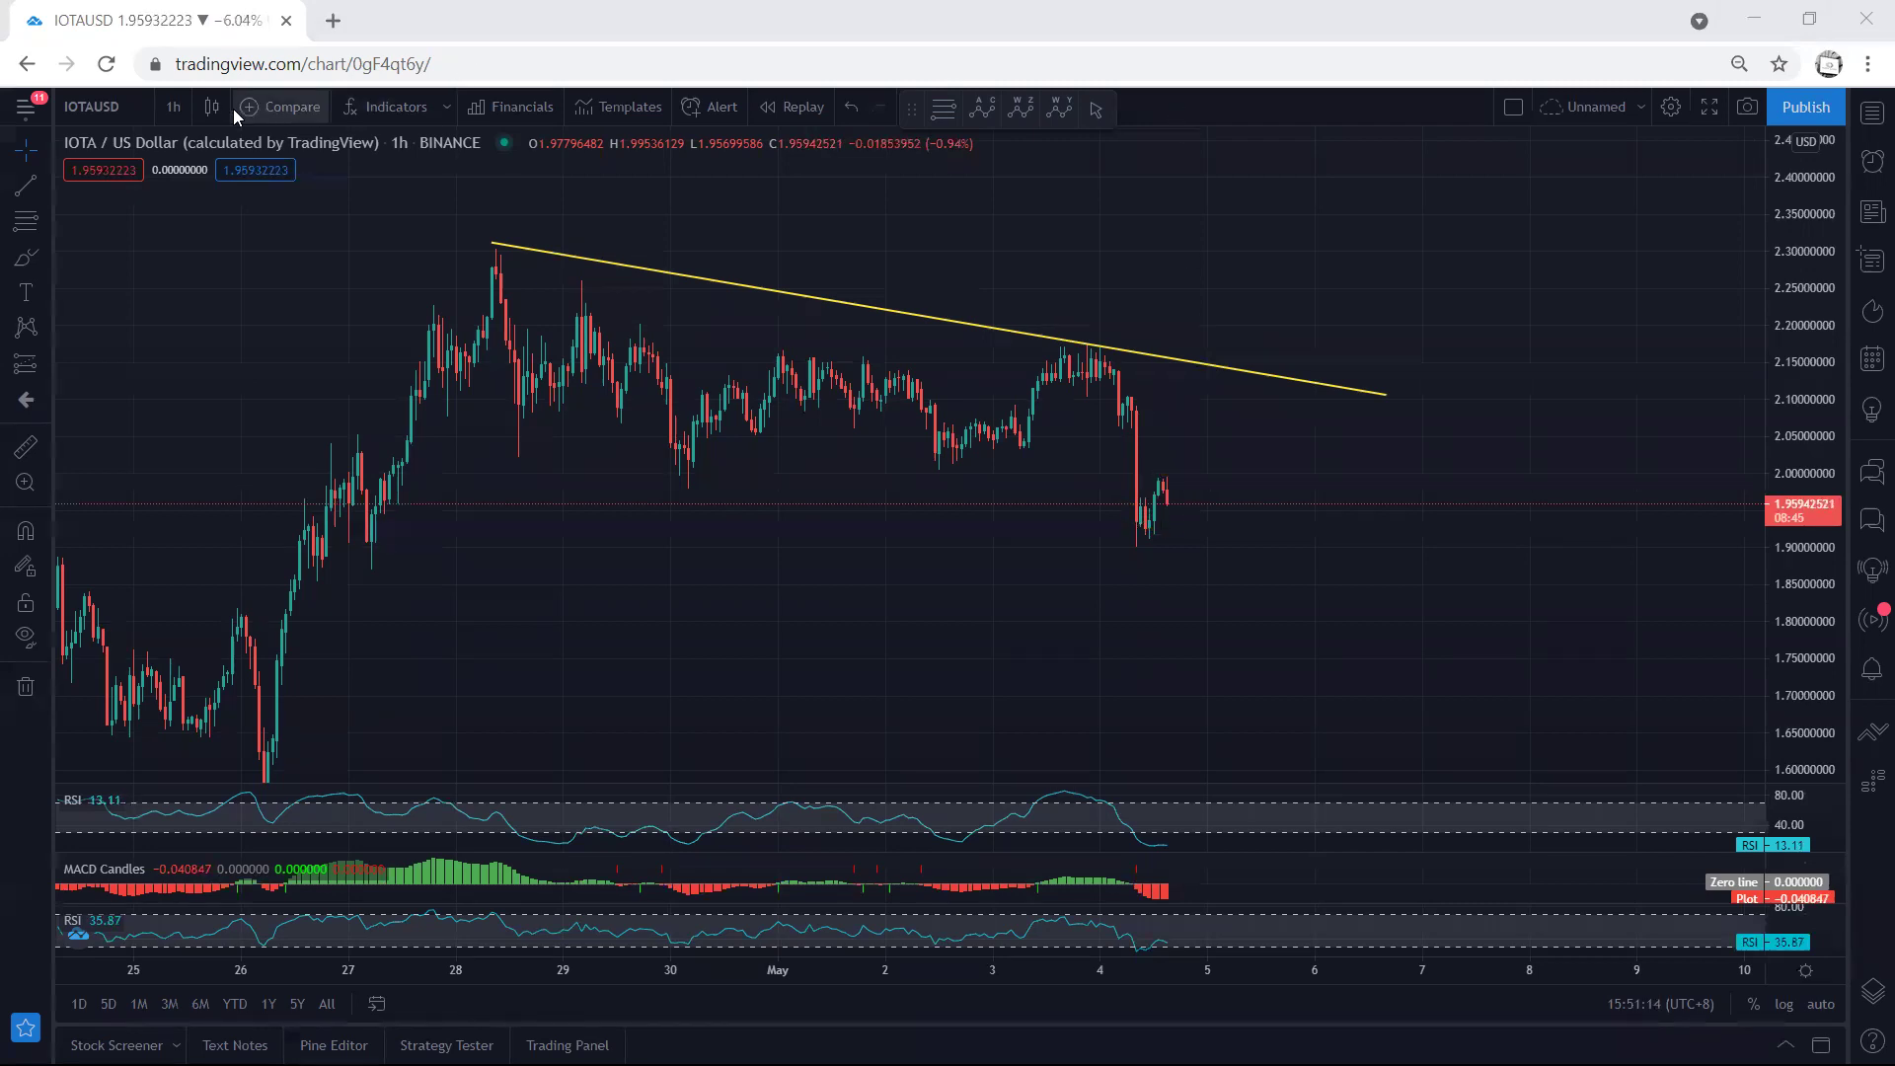
# Step: Switch the chart to the 15-minute interval
pyautogui.click(176, 107)
pyautogui.click(199, 304)
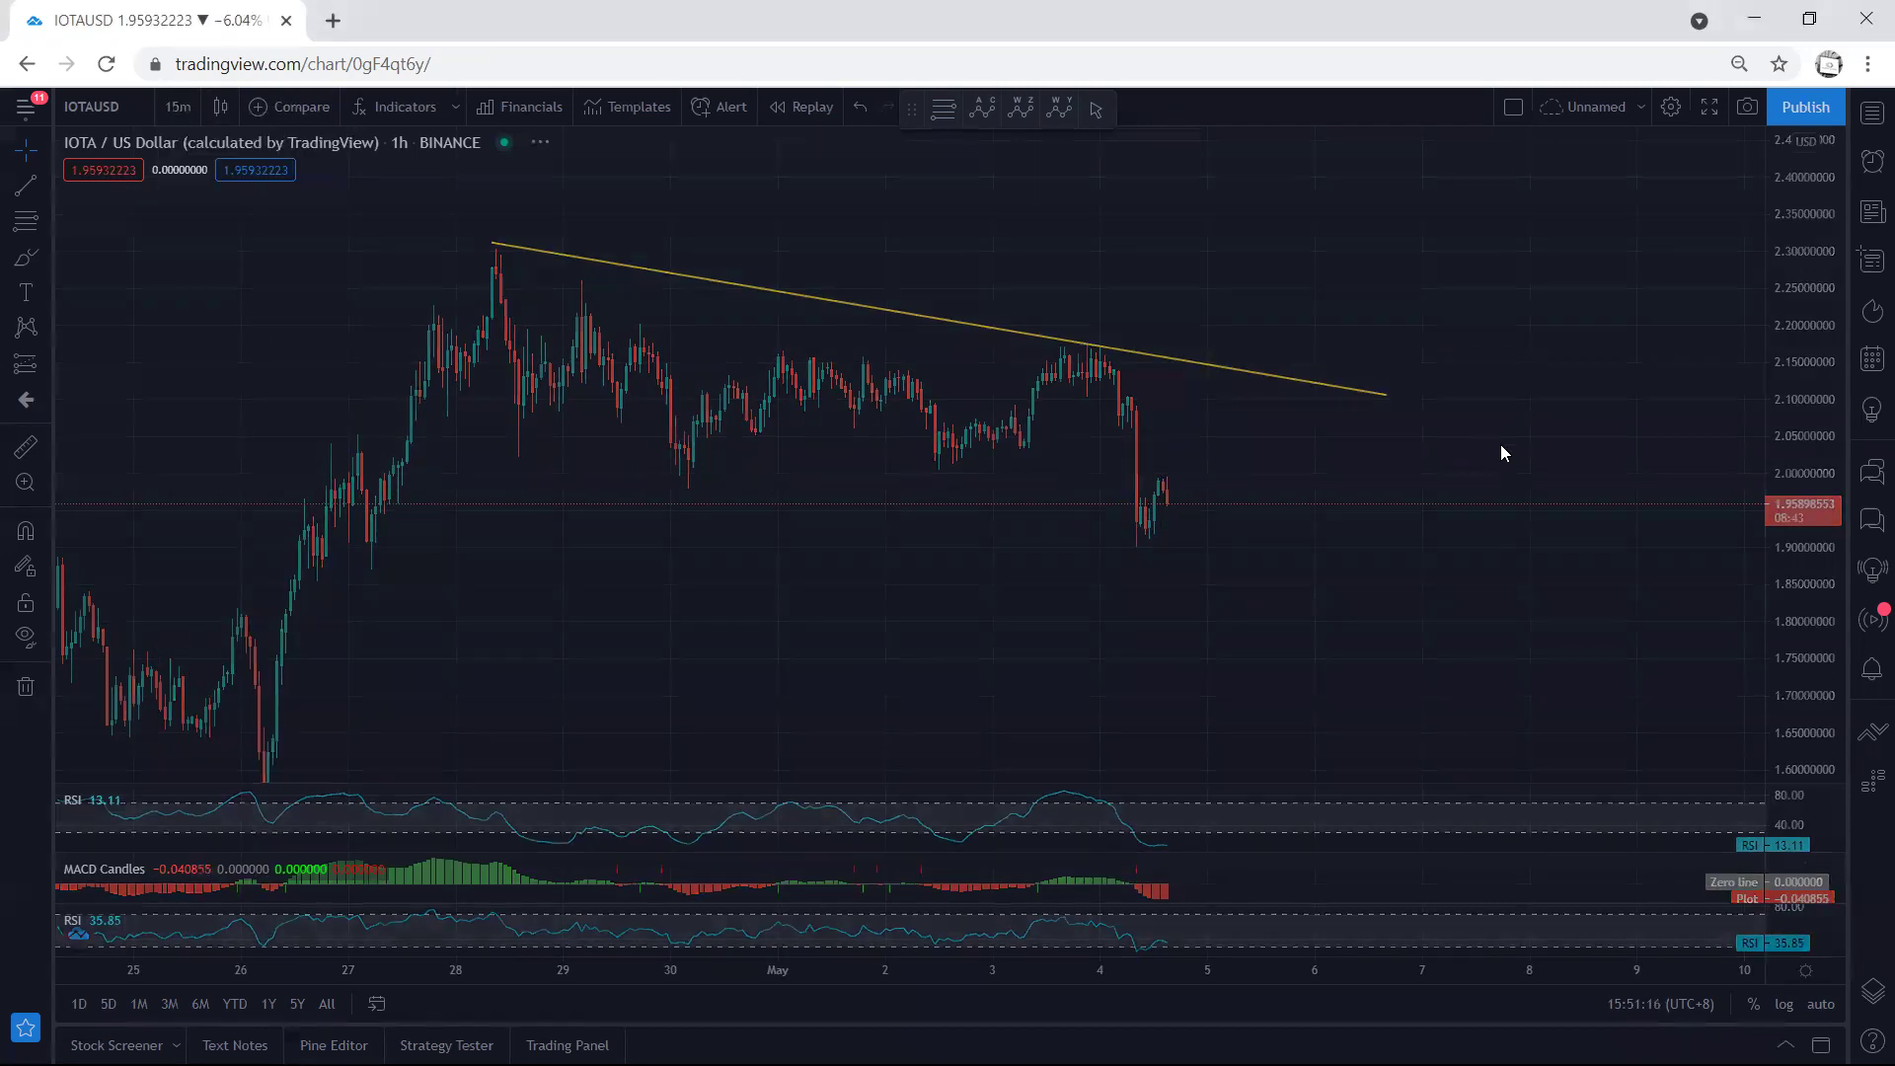
# Step: Mark support at about 1.90 under the 4 May low, sketch a rebound arrow up to about 2.06, and clear both marks
pyautogui.moveTo(1798, 548); pyautogui.dragTo(1791, 525)
pyautogui.moveTo(1366, 473); pyautogui.dragTo(1350, 420)
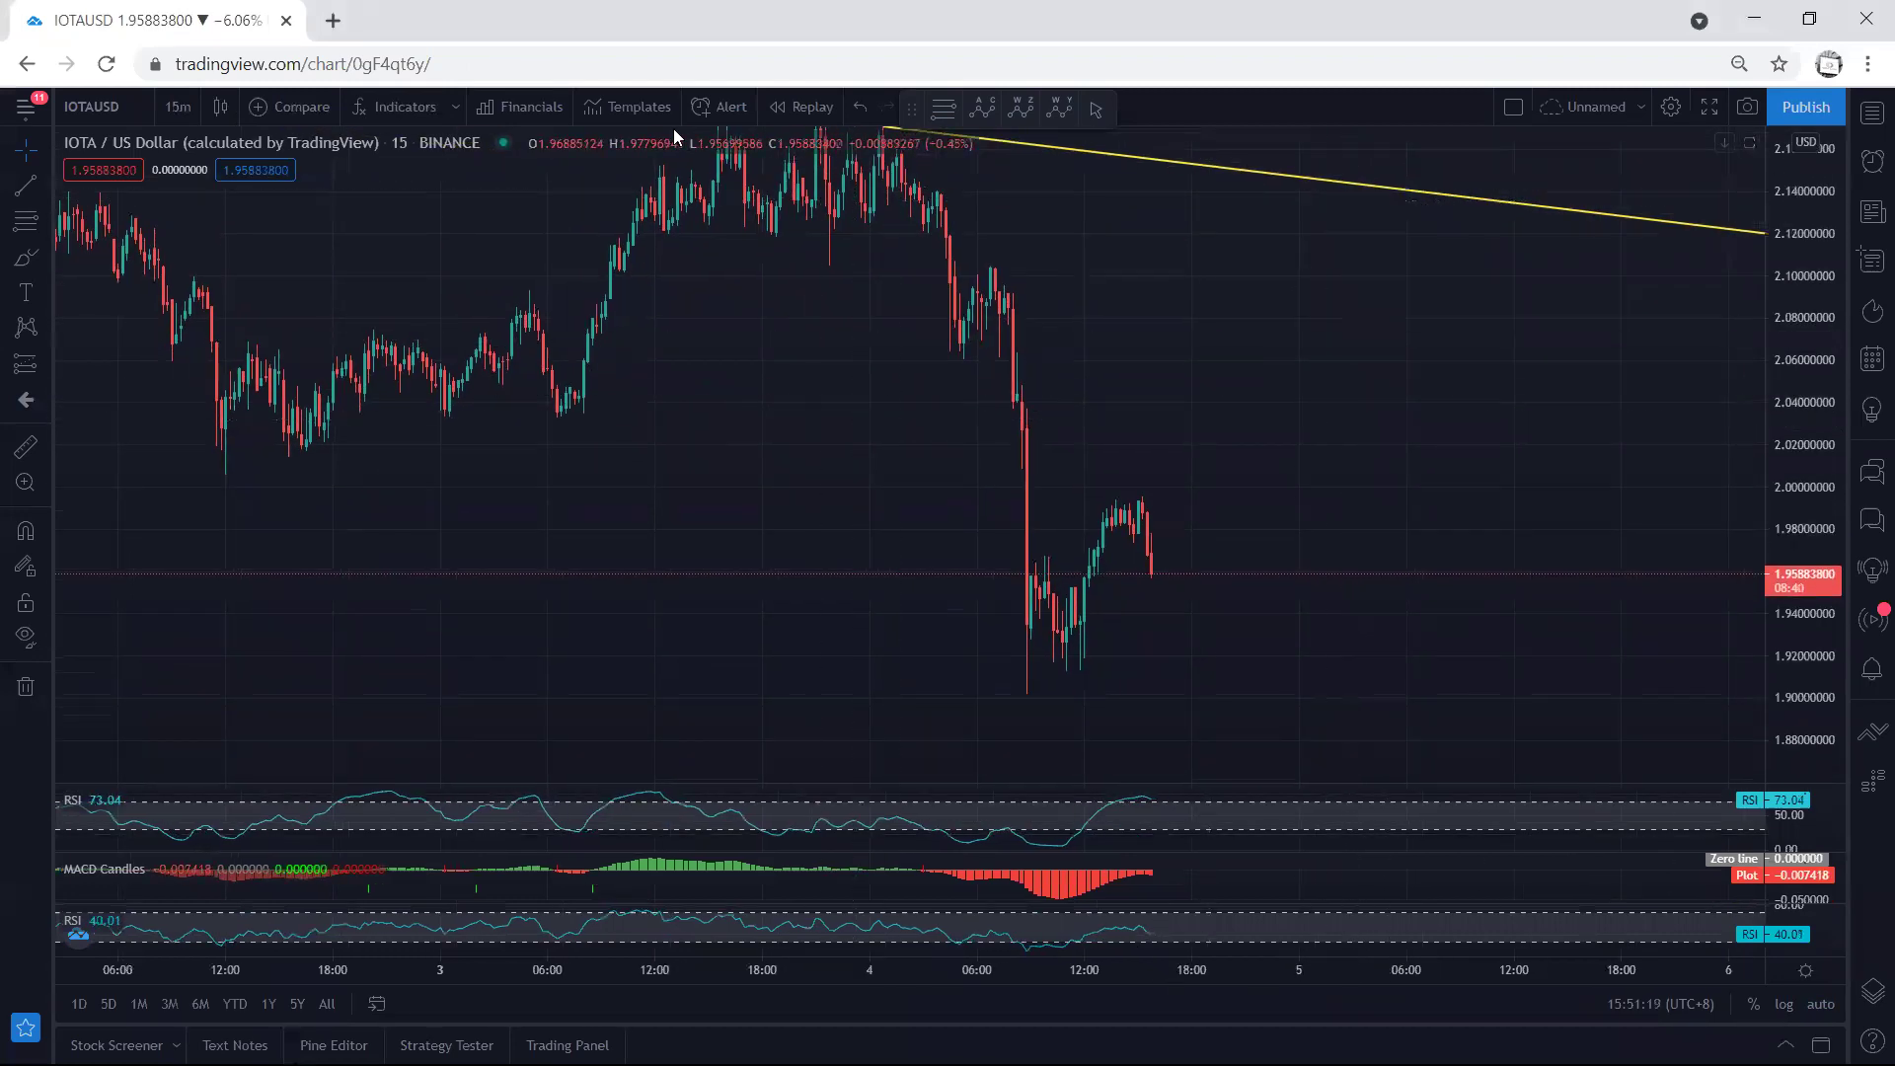
pyautogui.moveTo(955, 699); pyautogui.dragTo(1087, 704)
pyautogui.moveTo(1115, 507)
pyautogui.mouseDown()
pyautogui.moveTo(1169, 563)
pyautogui.moveTo(1236, 345)
pyautogui.moveTo(1220, 367)
pyautogui.mouseUp()
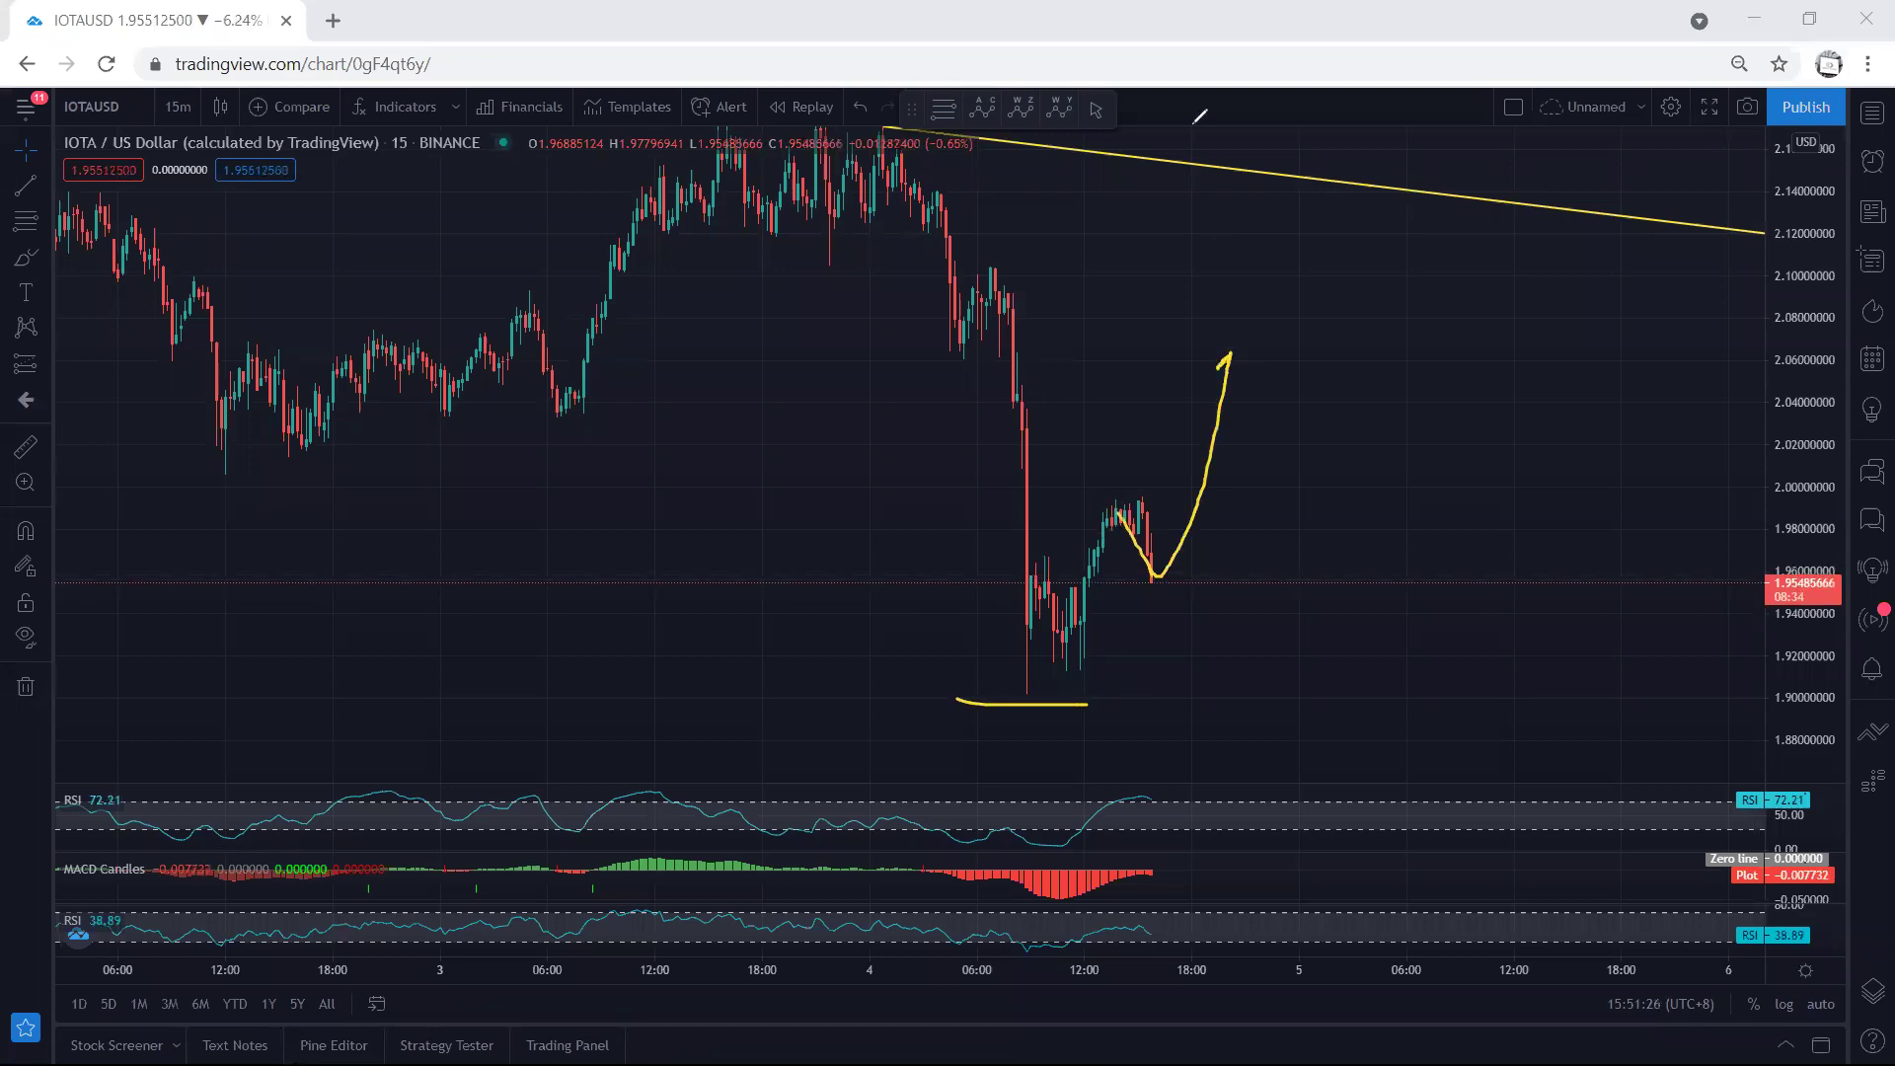
pyautogui.press('Delete')
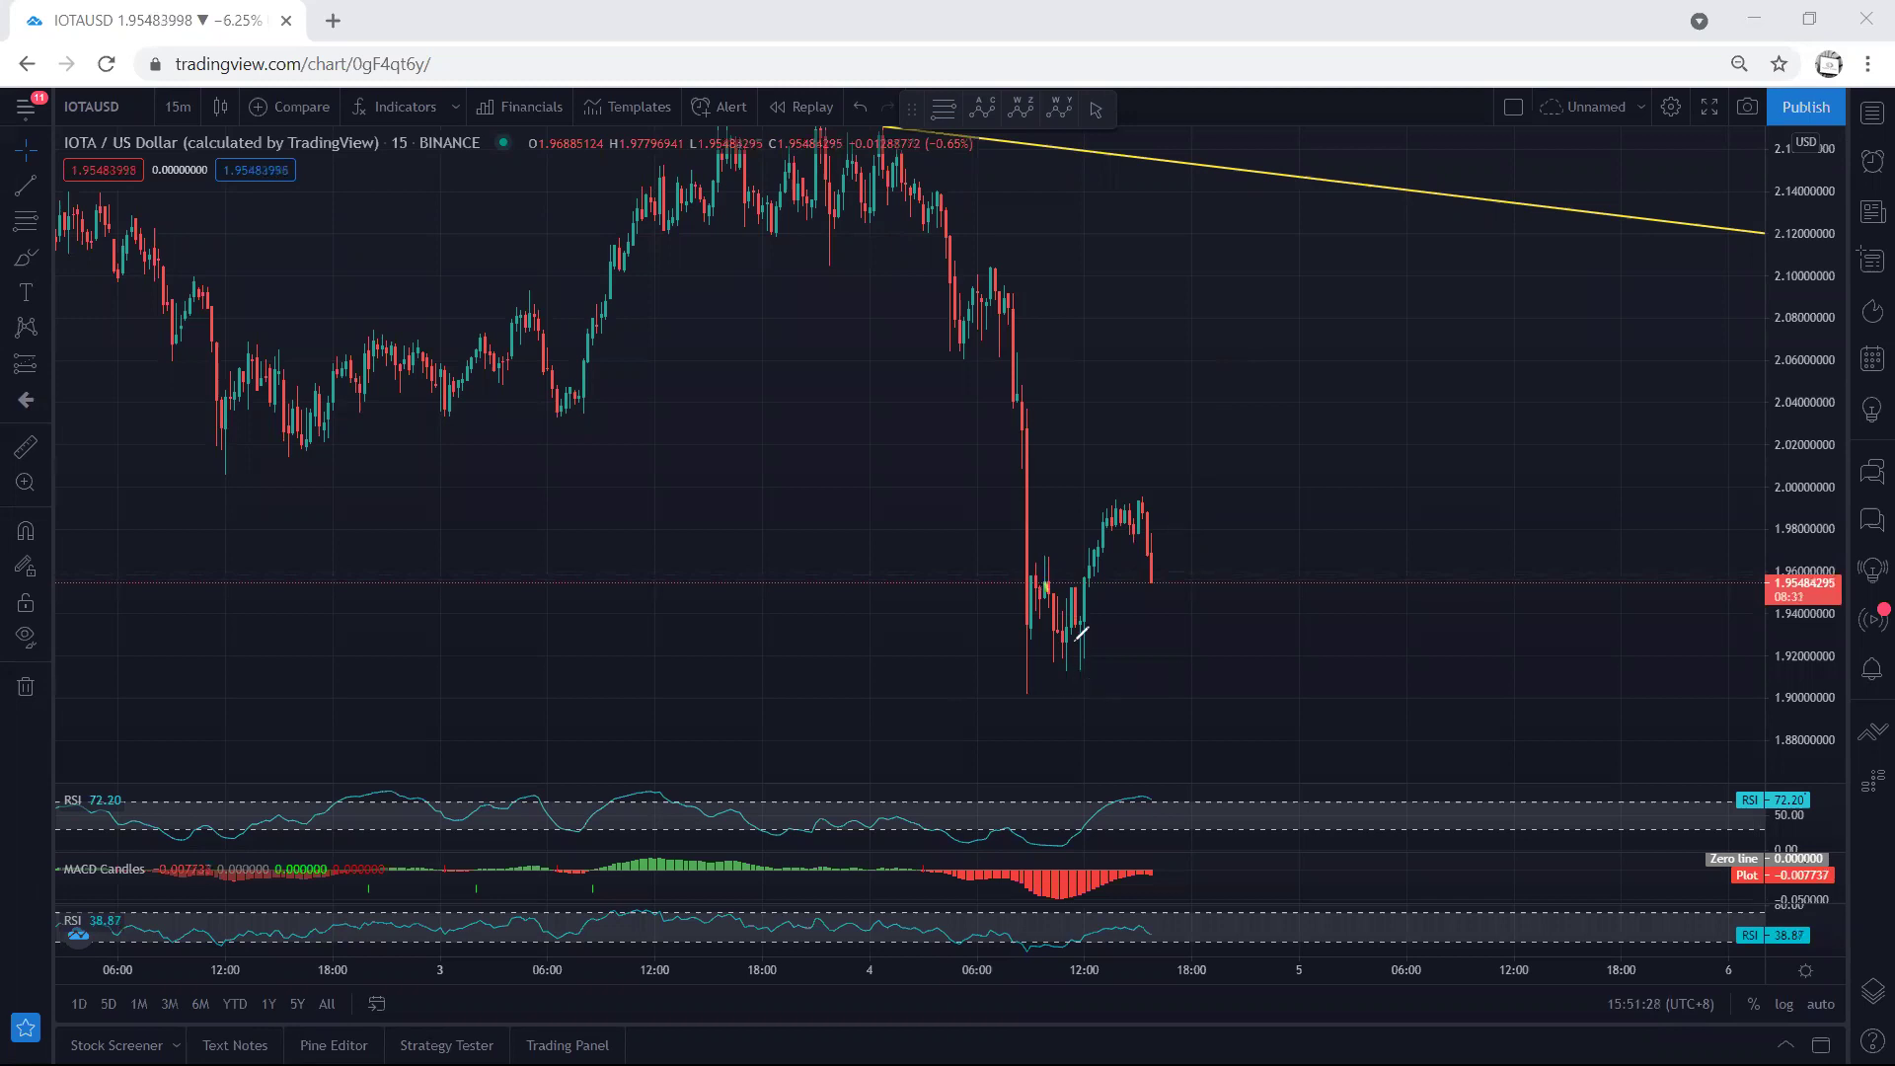
# Step: Sketch a zigzag inside a rising channel from the 4 May low with a breakdown to about 1.90, and clear it
pyautogui.moveTo(1044, 583)
pyautogui.mouseDown()
pyautogui.moveTo(1169, 582)
pyautogui.moveTo(1226, 533)
pyautogui.moveTo(1054, 565)
pyautogui.mouseUp()
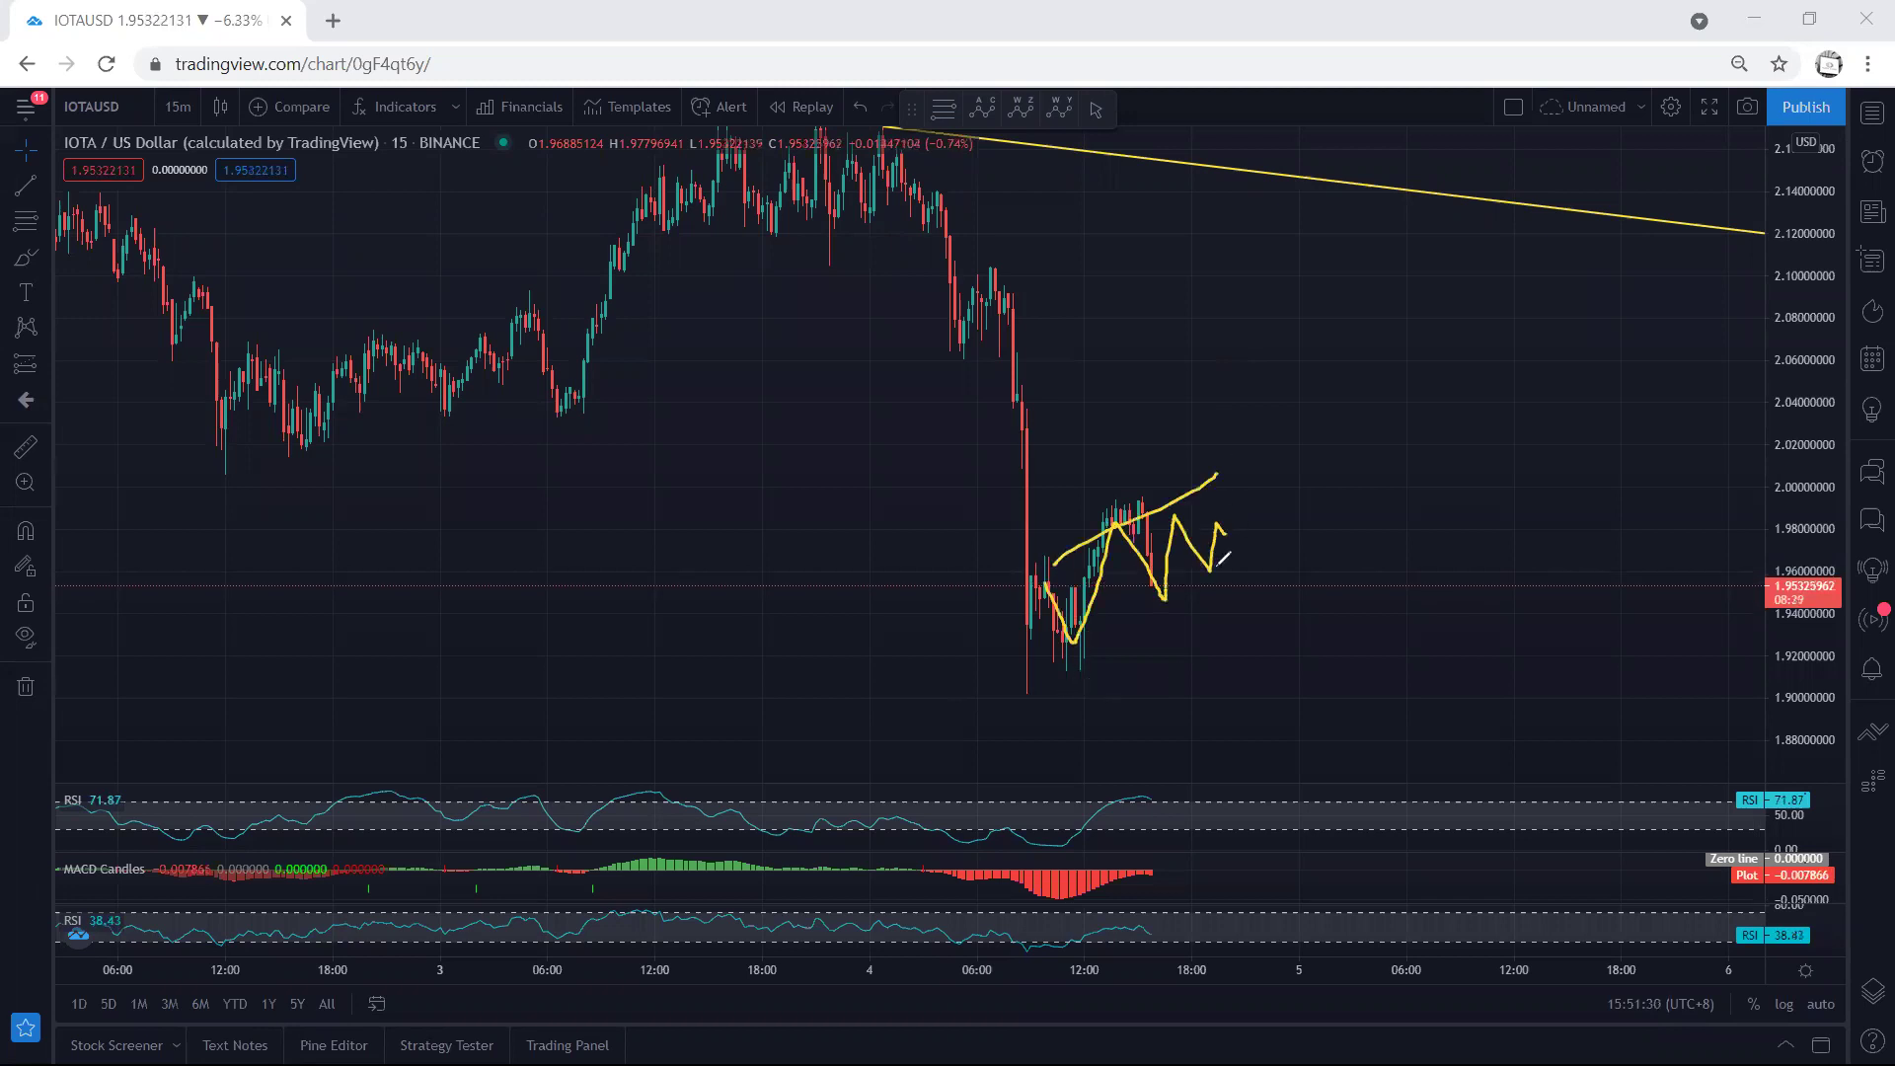
pyautogui.moveTo(1100, 672)
pyautogui.mouseDown()
pyautogui.moveTo(1217, 573)
pyautogui.moveTo(1266, 693)
pyautogui.mouseUp()
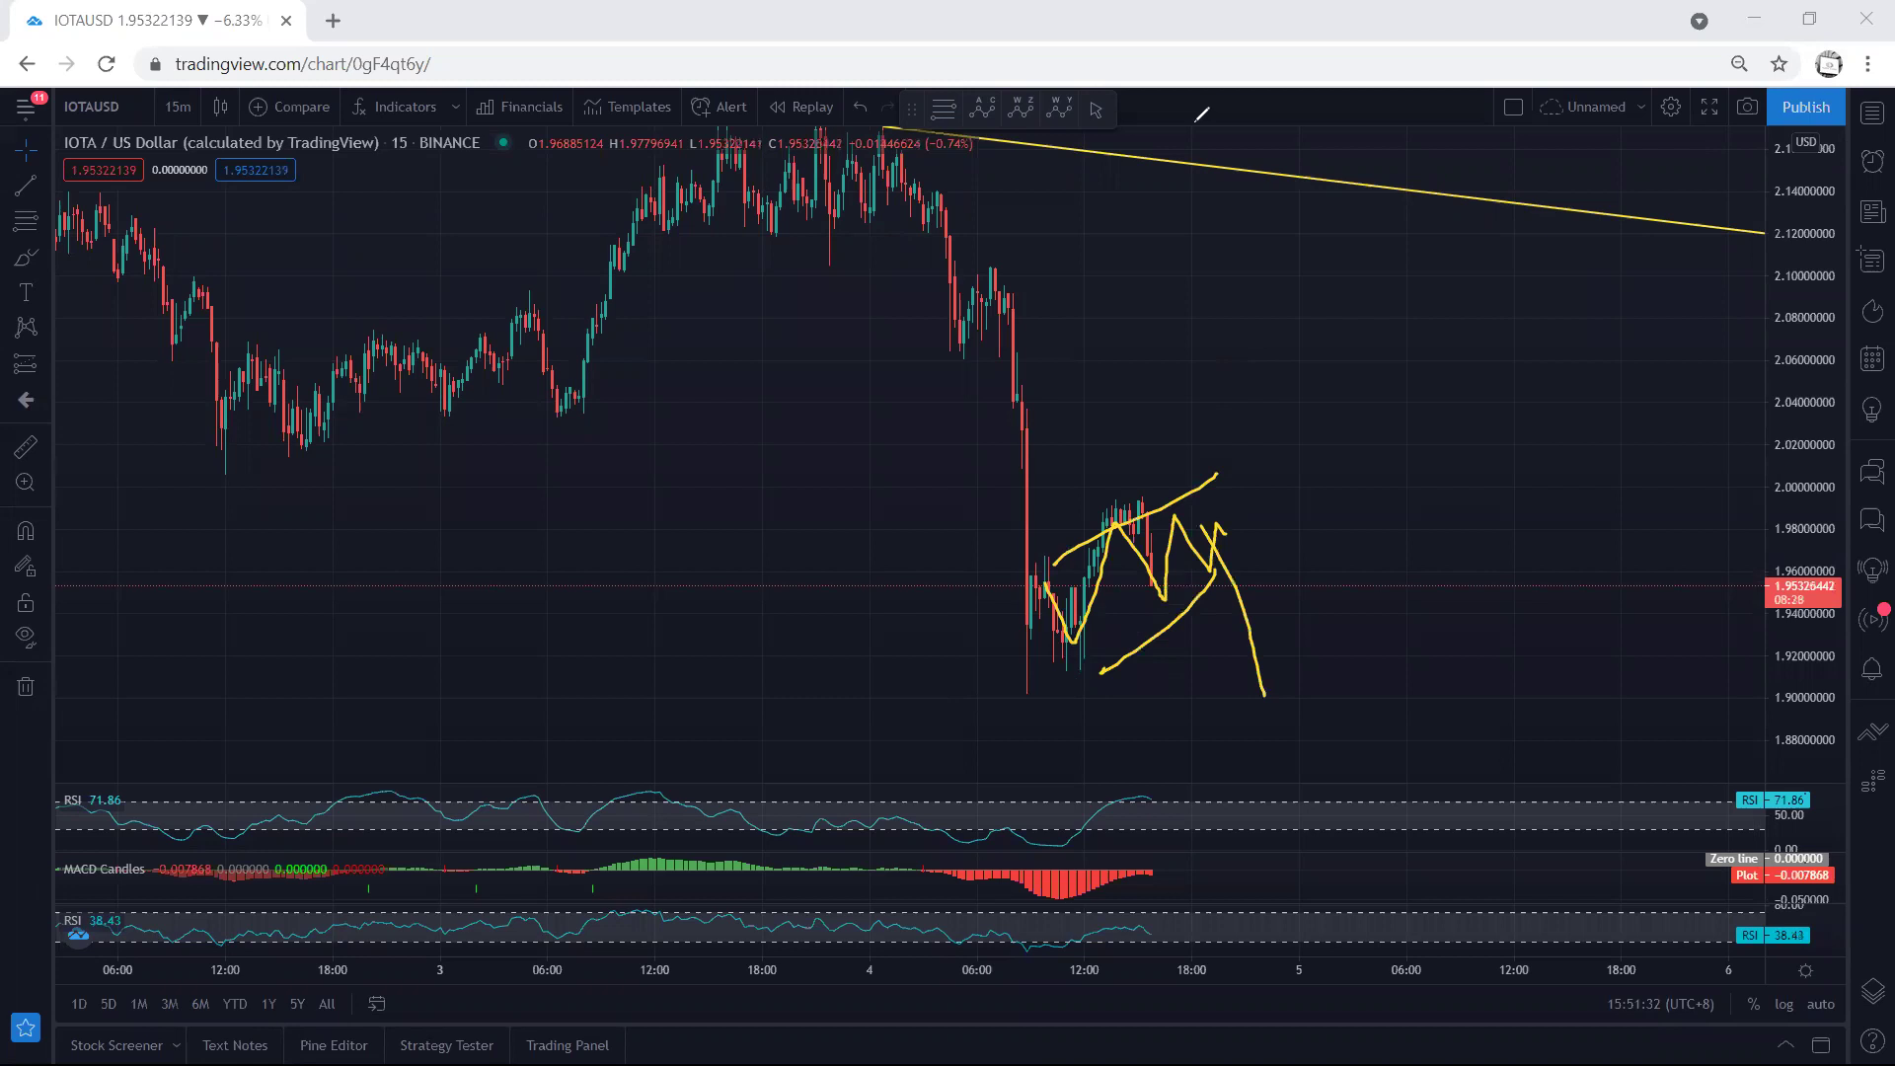
pyautogui.hotkey('ctrl', 'z')
pyautogui.hotkey('ctrl', 'z')
pyautogui.hotkey('ctrl', 'z')
pyautogui.hotkey('ctrl', 'z')
# Step: Sketch a direct drop from the latest candles to an arrow at about 1.90, and undo the marks
pyautogui.moveTo(1142, 523); pyautogui.dragTo(1189, 688)
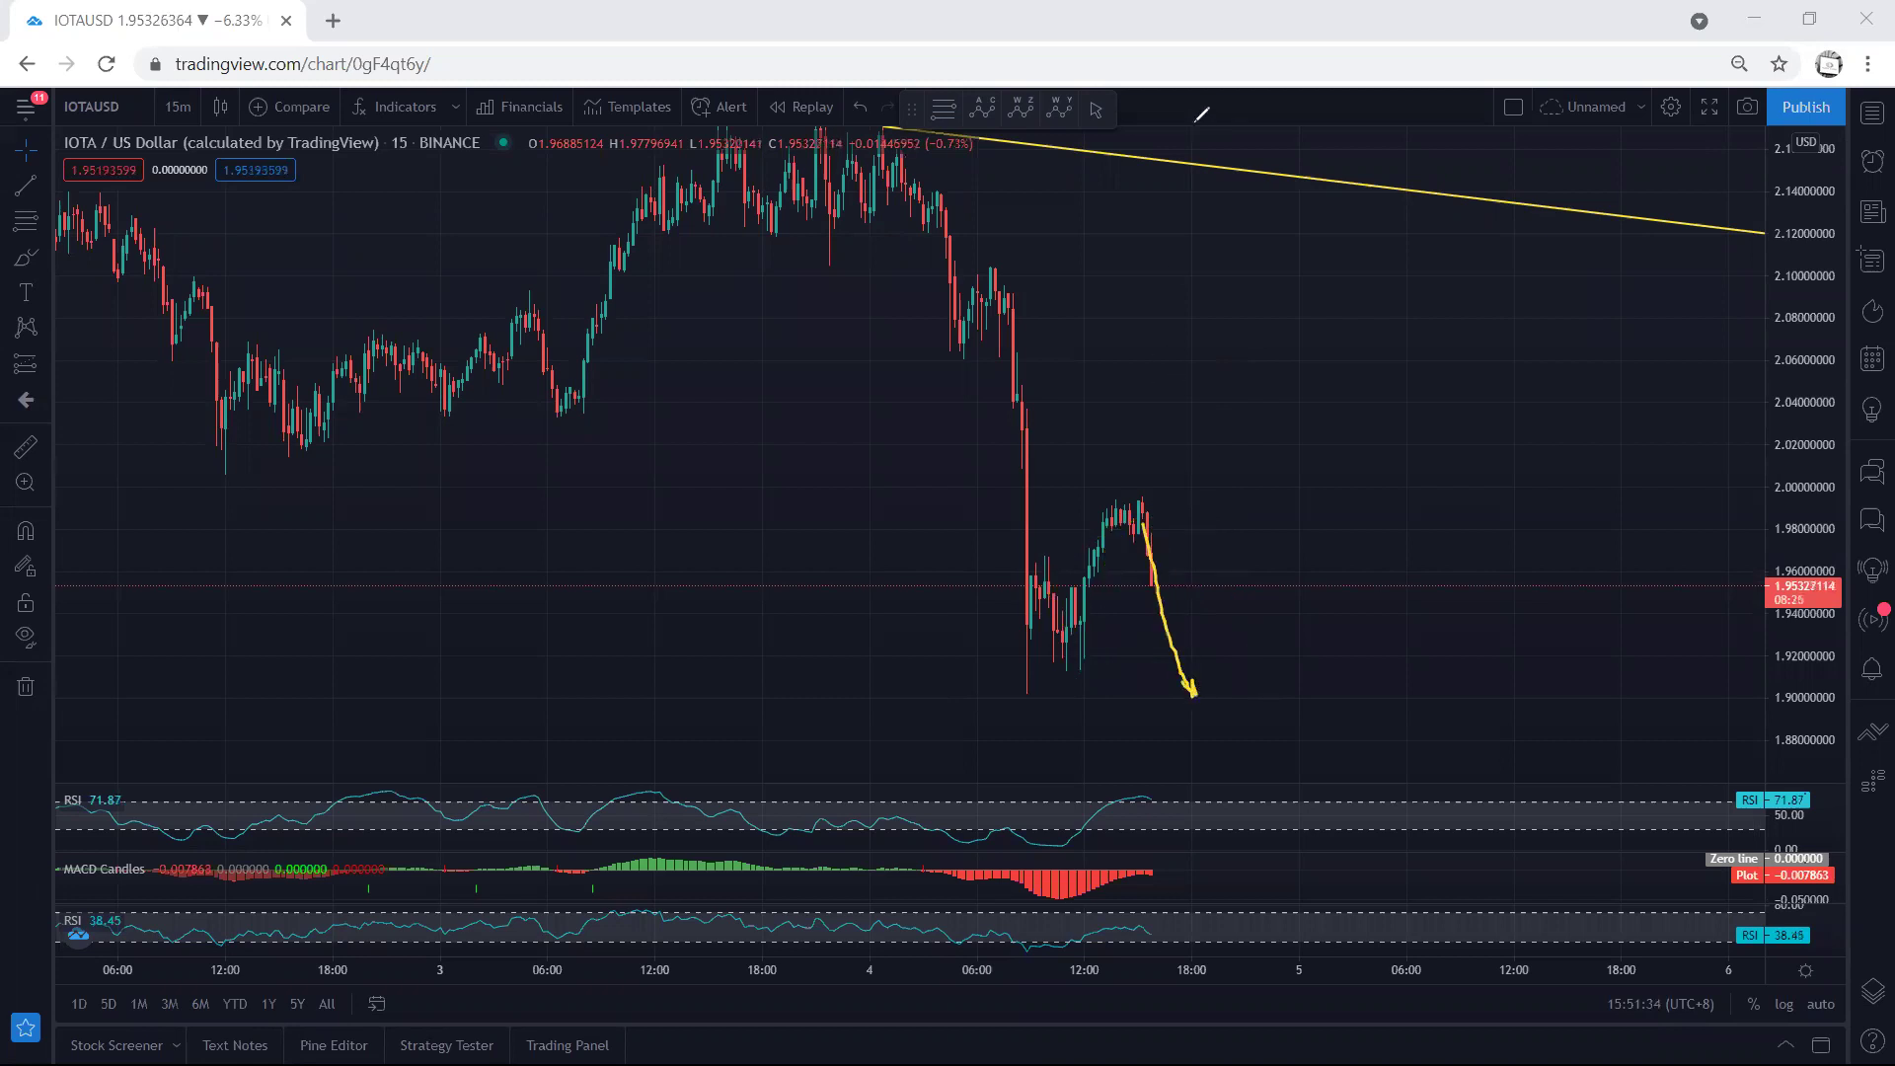
pyautogui.hotkey('ctrl', 'z')
pyautogui.moveTo(1108, 485)
pyautogui.mouseDown()
pyautogui.moveTo(1218, 563)
pyautogui.moveTo(1103, 525)
pyautogui.moveTo(1111, 486)
pyautogui.mouseUp()
pyautogui.hotkey('ctrl', 'z')
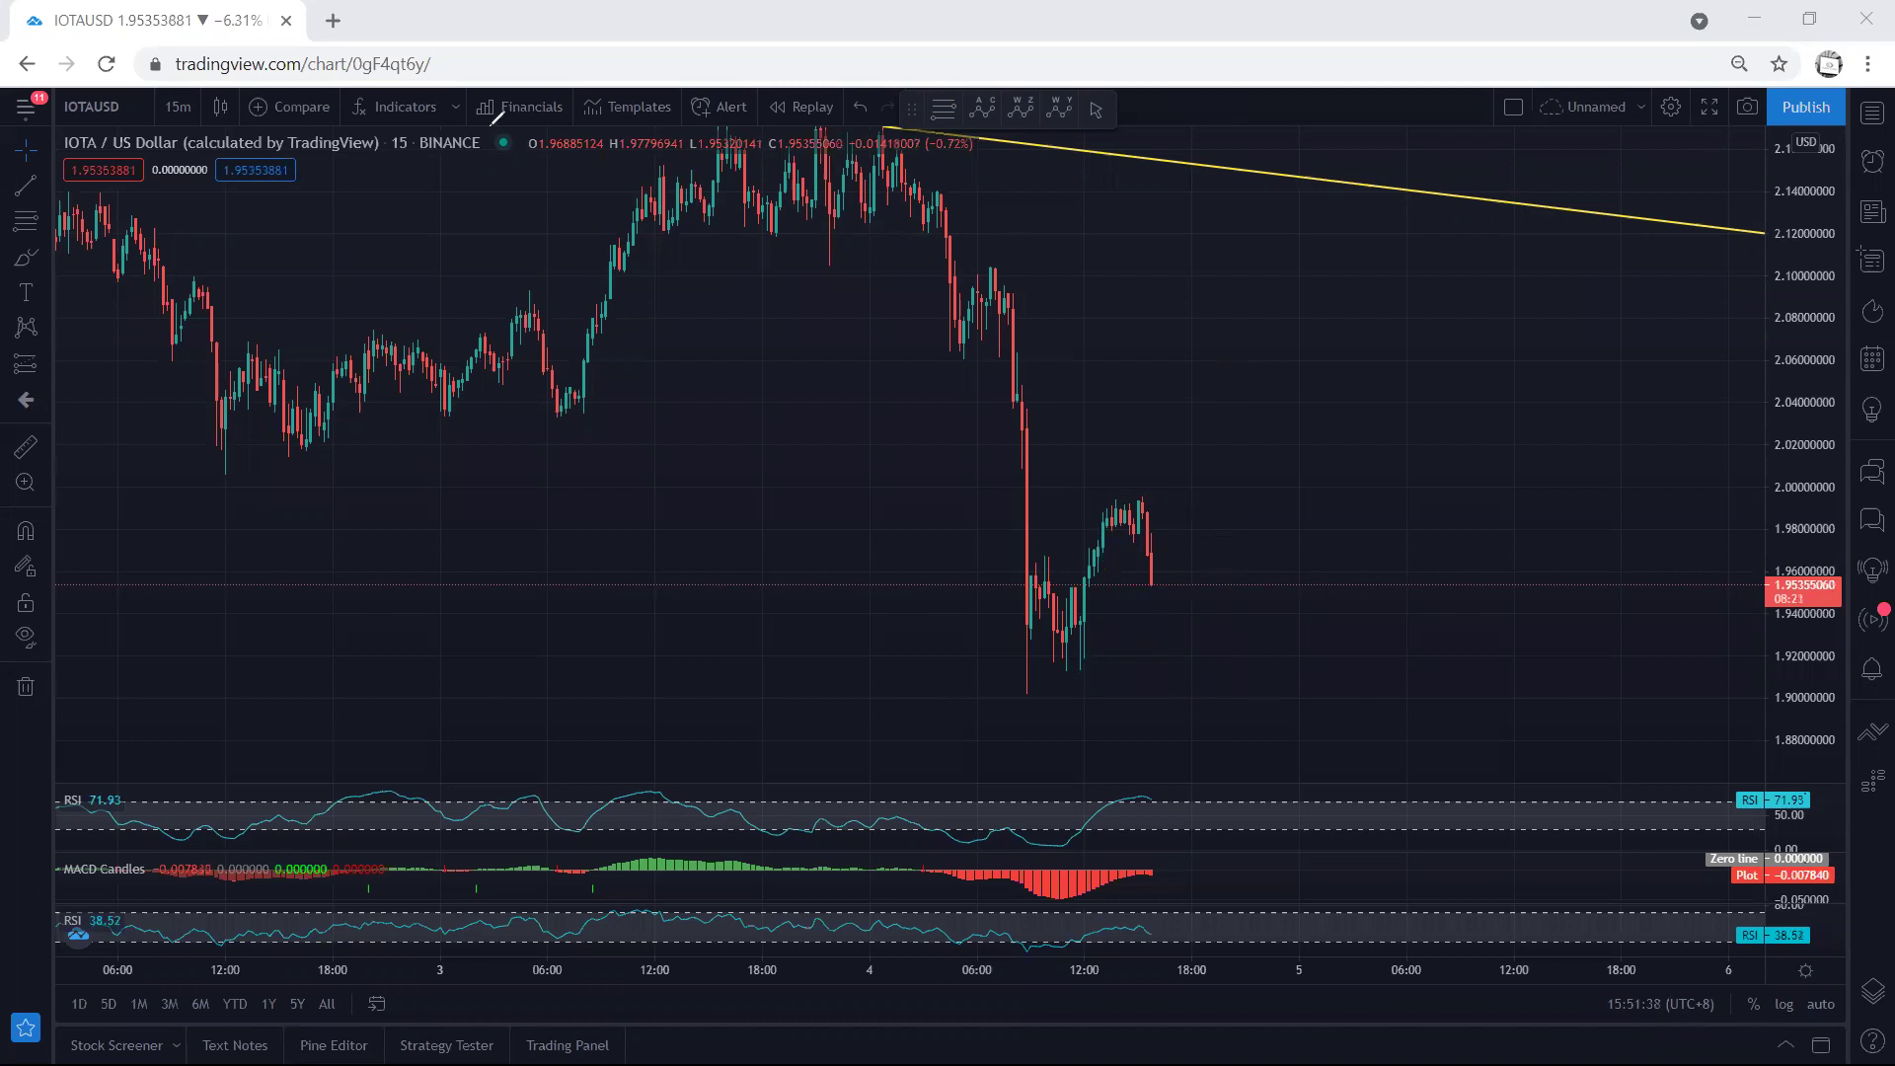
# Step: Switch the chart to the 1-hour interval and reset the price scale to automatic fitting
pyautogui.click(166, 104)
pyautogui.click(175, 424)
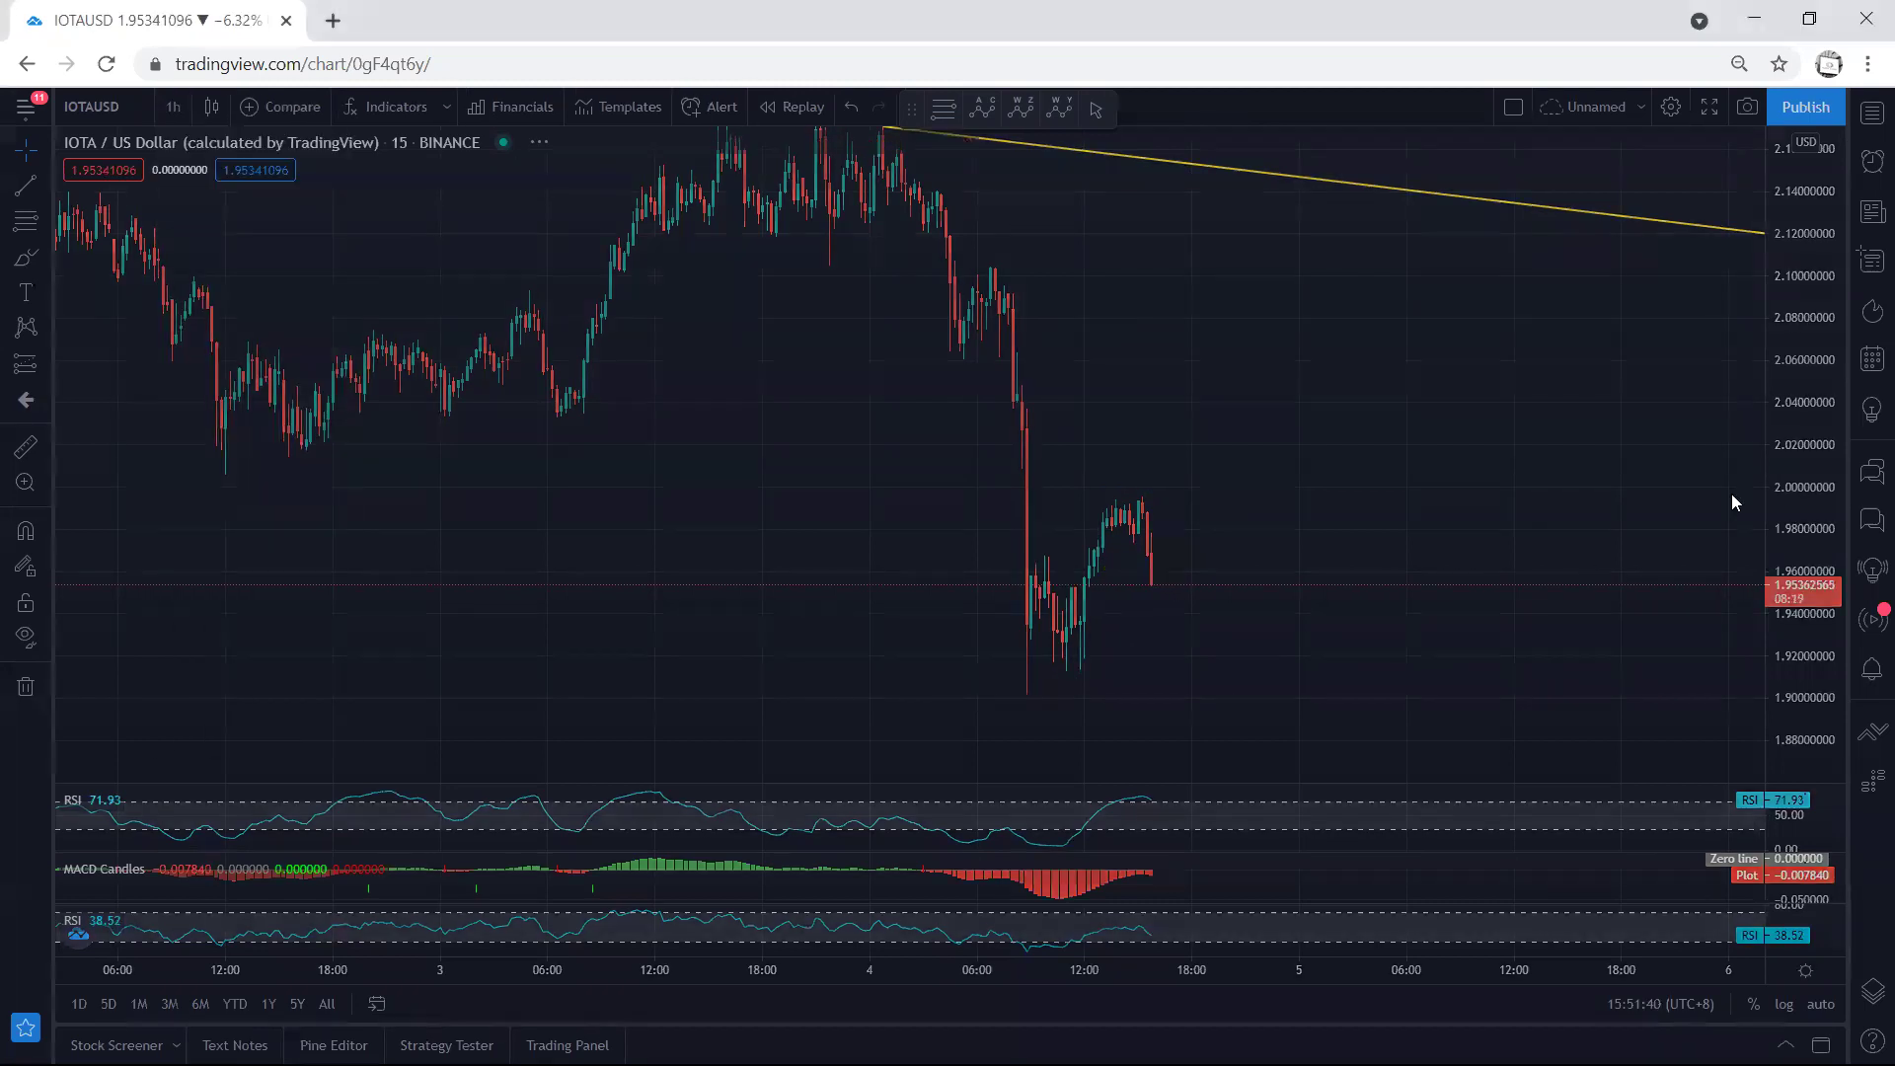
pyautogui.doubleClick(1798, 301)
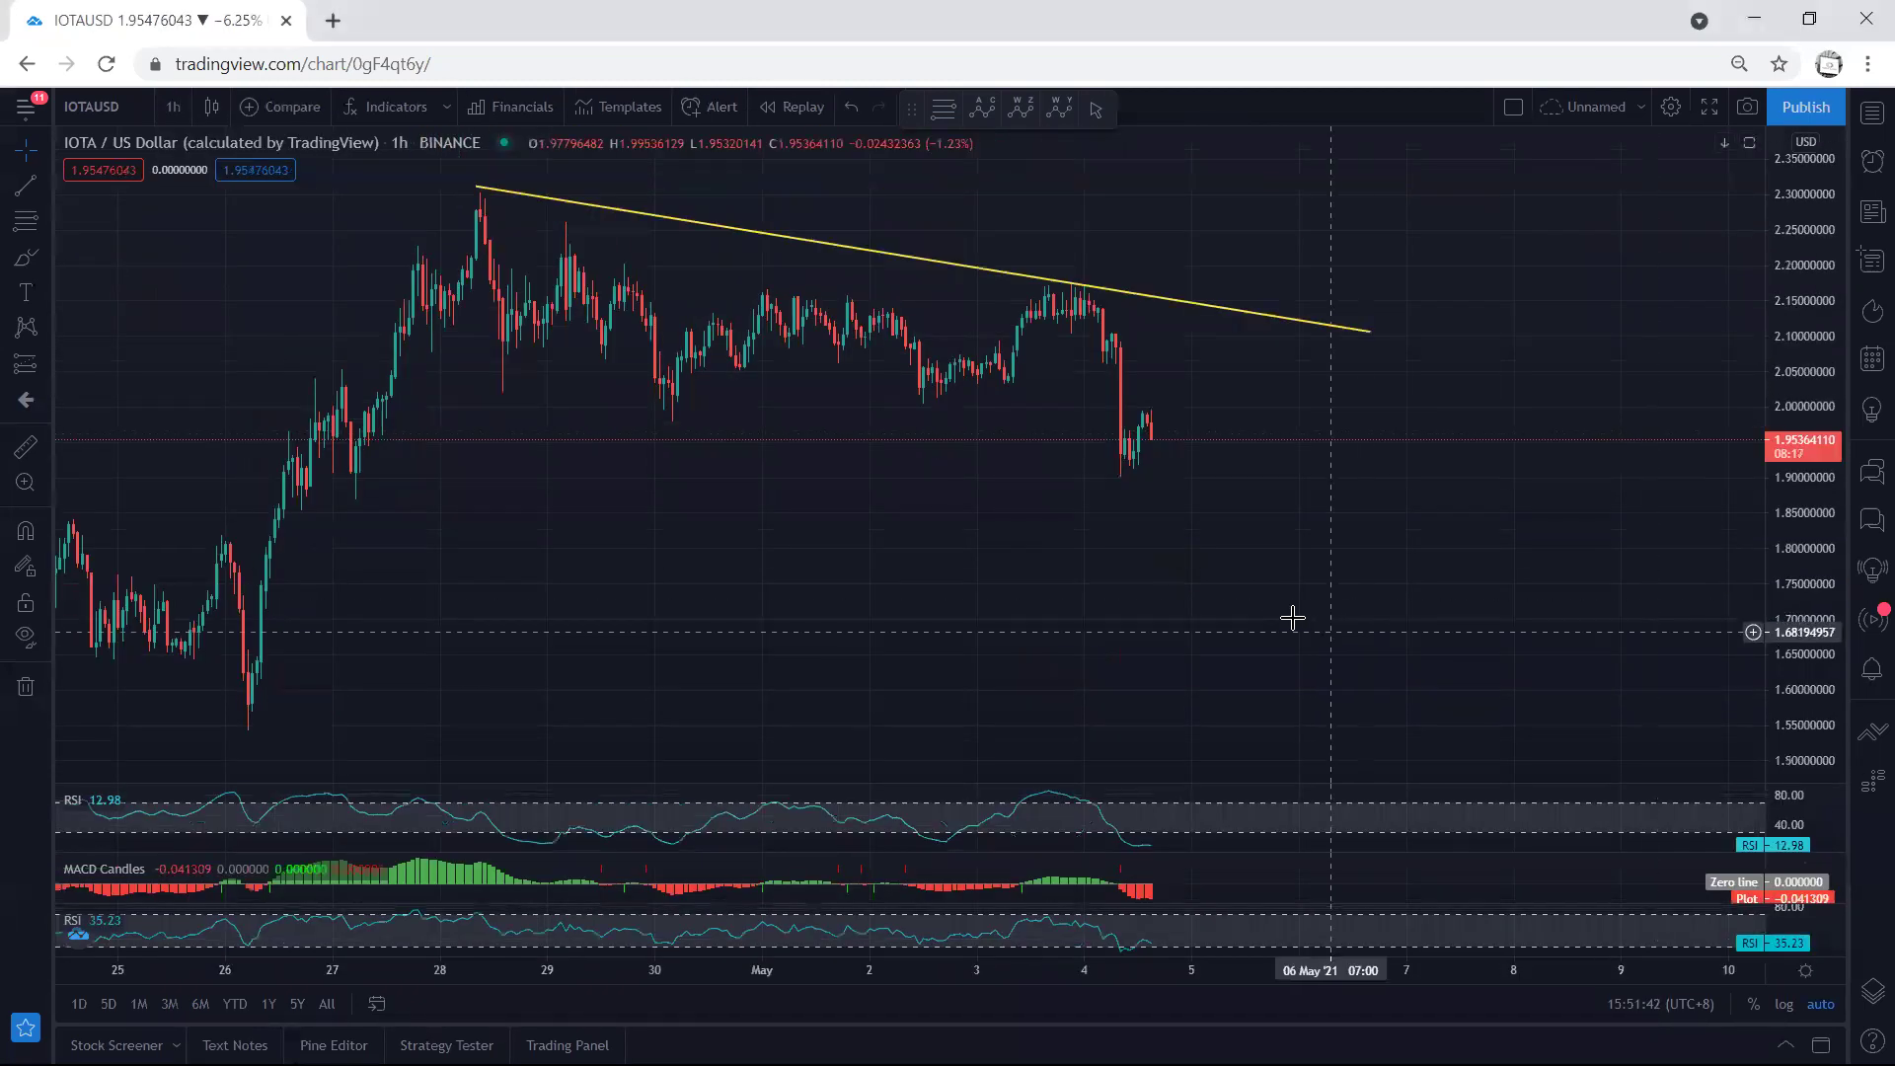
pyautogui.moveTo(1187, 594); pyautogui.dragTo(1161, 597)
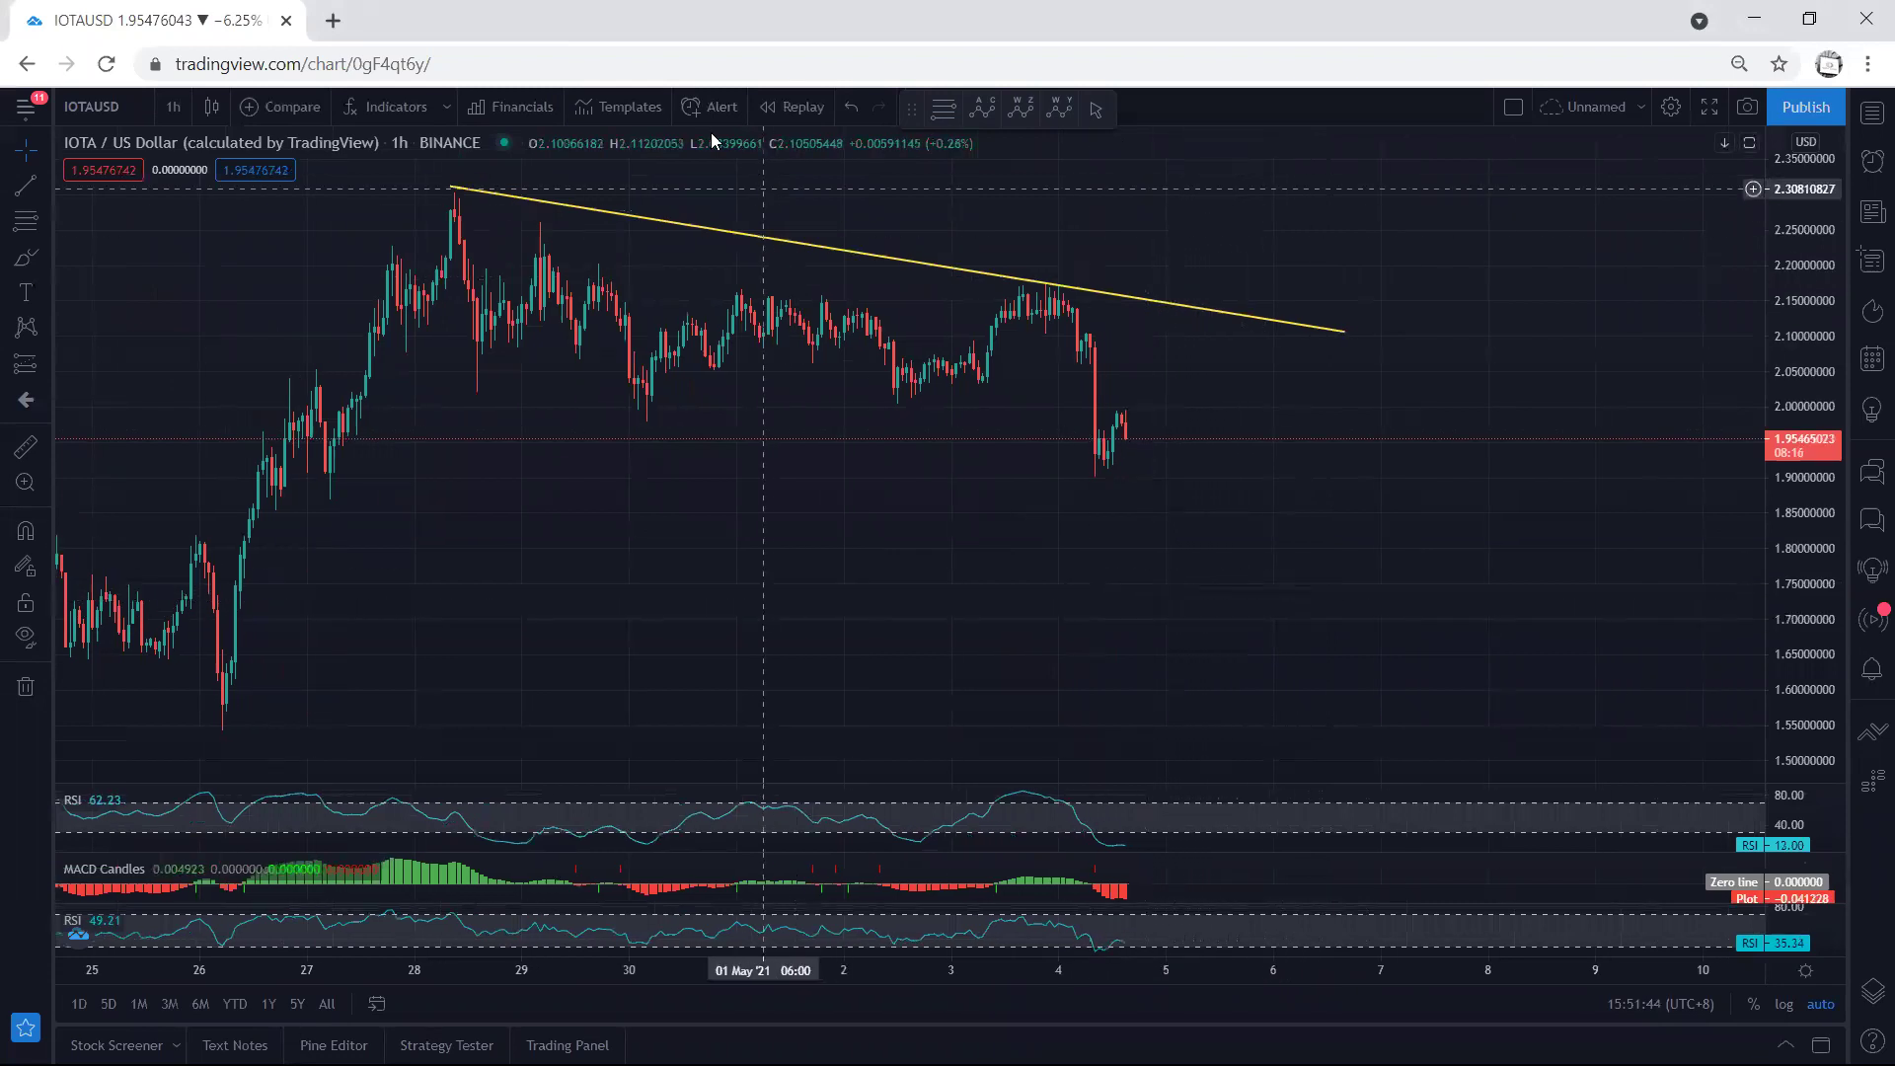
# Step: Sketch two declines from the latest 4 May candles, one circled and one breaking out of a small rising channel, clearing each one
pyautogui.moveTo(1082, 446)
pyautogui.mouseDown()
pyautogui.moveTo(1140, 411)
pyautogui.moveTo(1093, 475)
pyautogui.moveTo(1101, 419)
pyautogui.moveTo(1142, 424)
pyautogui.moveTo(1129, 518)
pyautogui.moveTo(1115, 508)
pyautogui.mouseUp()
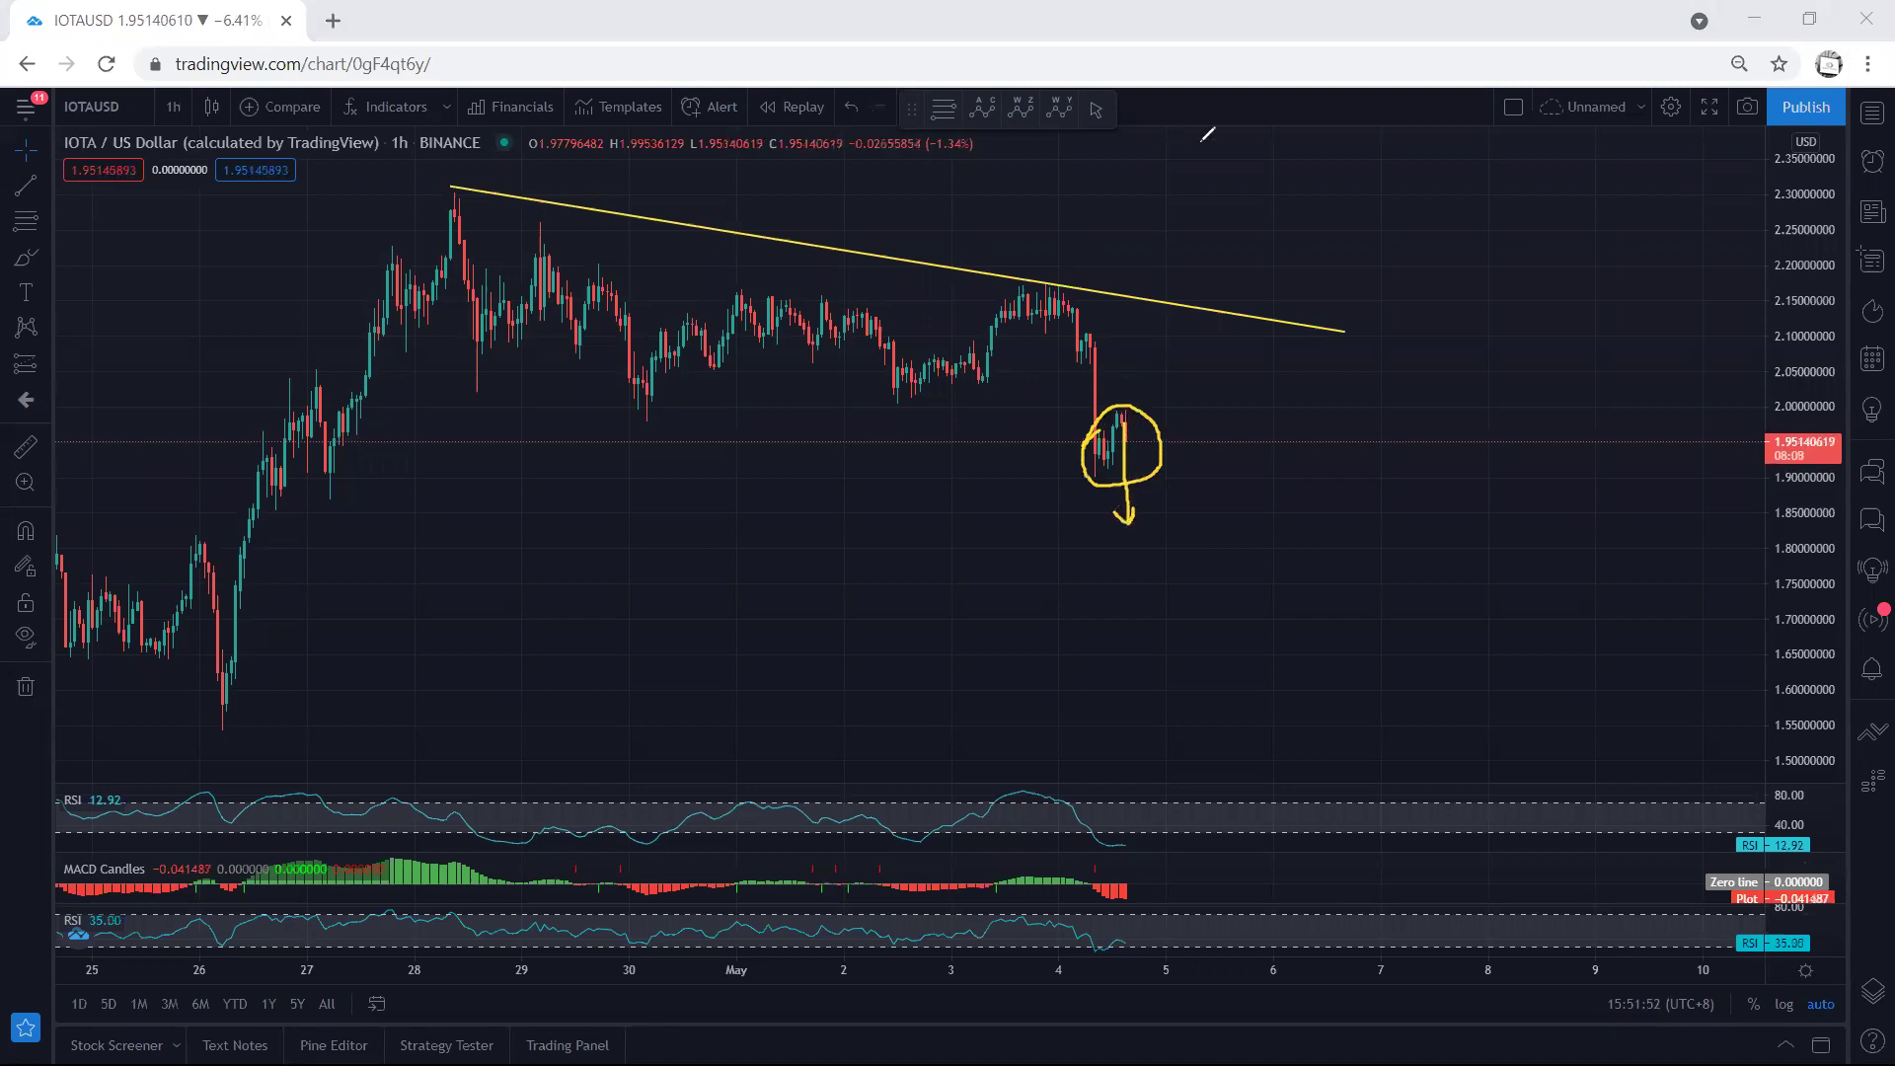
pyautogui.press('Delete')
pyautogui.moveTo(1107, 460)
pyautogui.mouseDown()
pyautogui.moveTo(1156, 404)
pyautogui.moveTo(1102, 422)
pyautogui.moveTo(1104, 464)
pyautogui.mouseUp()
pyautogui.moveTo(1168, 401)
pyautogui.mouseDown()
pyautogui.moveTo(1184, 503)
pyautogui.moveTo(1175, 487)
pyautogui.mouseUp()
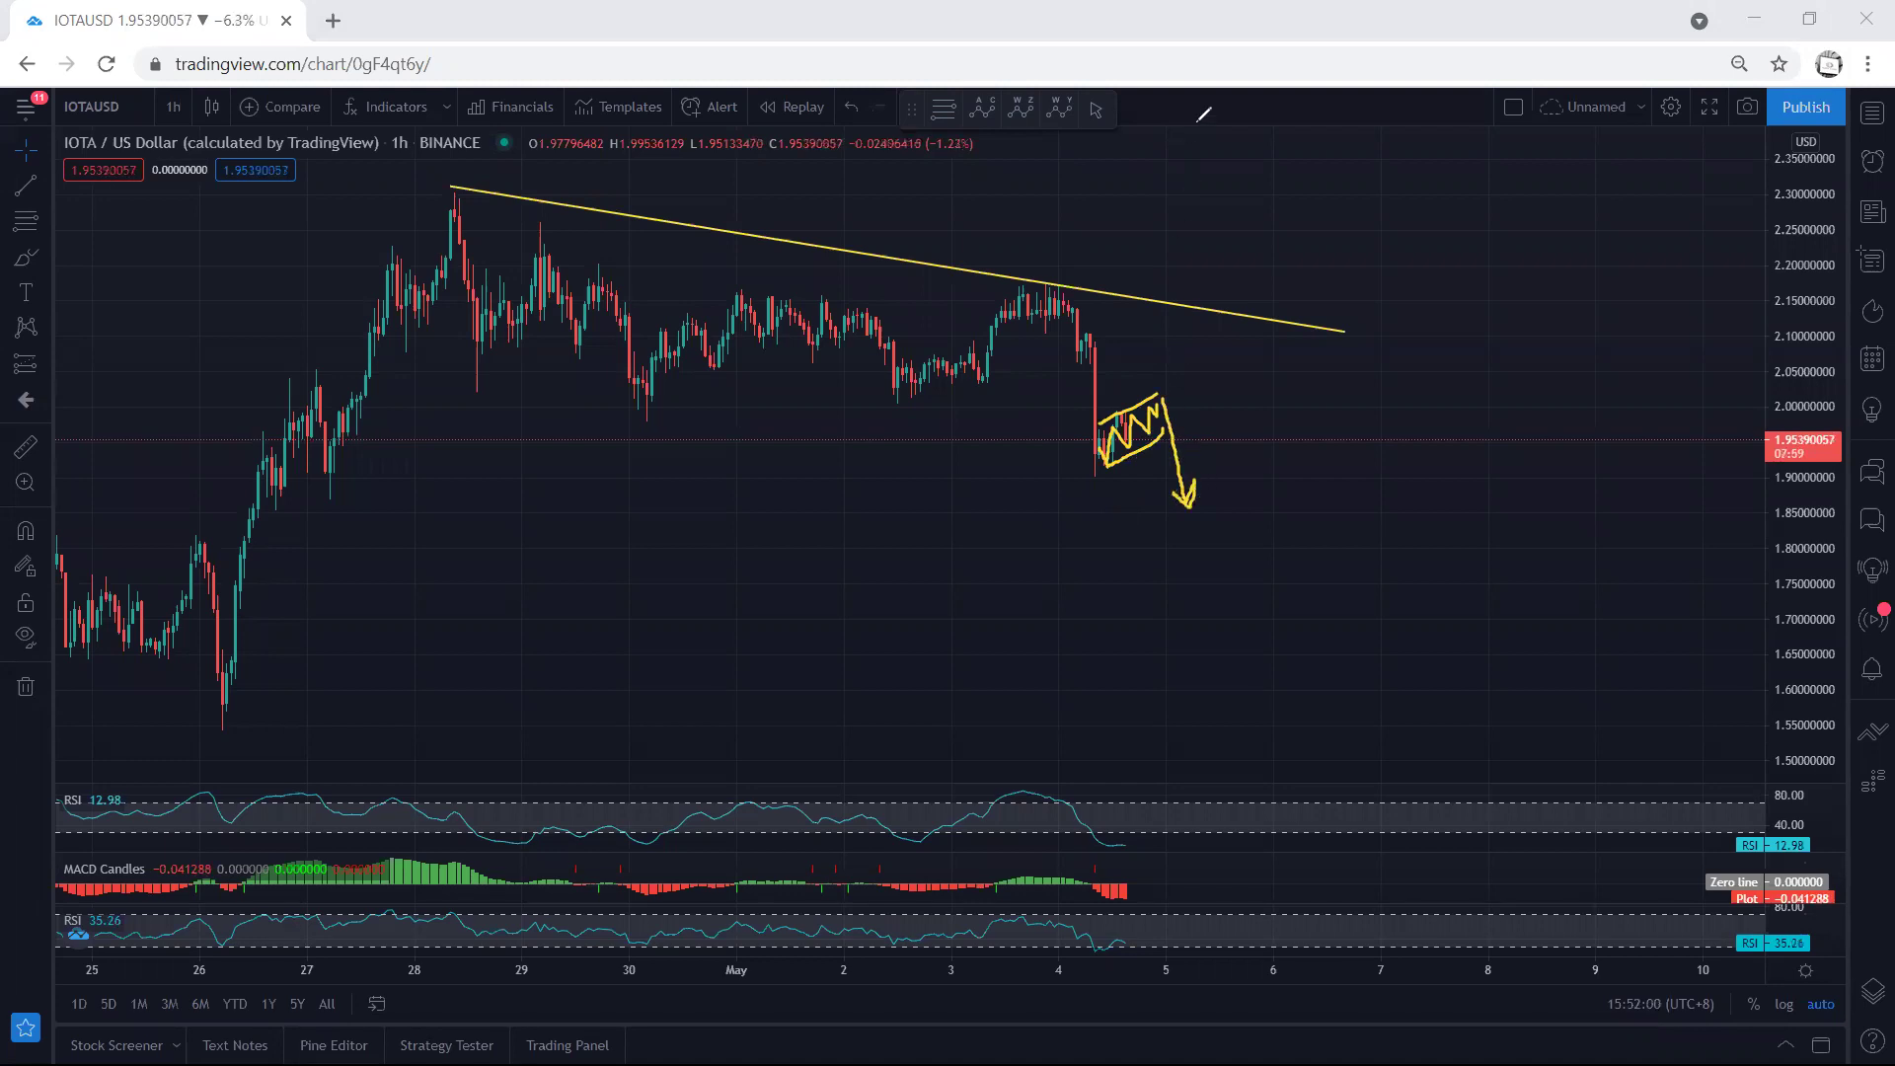
pyautogui.press('Delete')
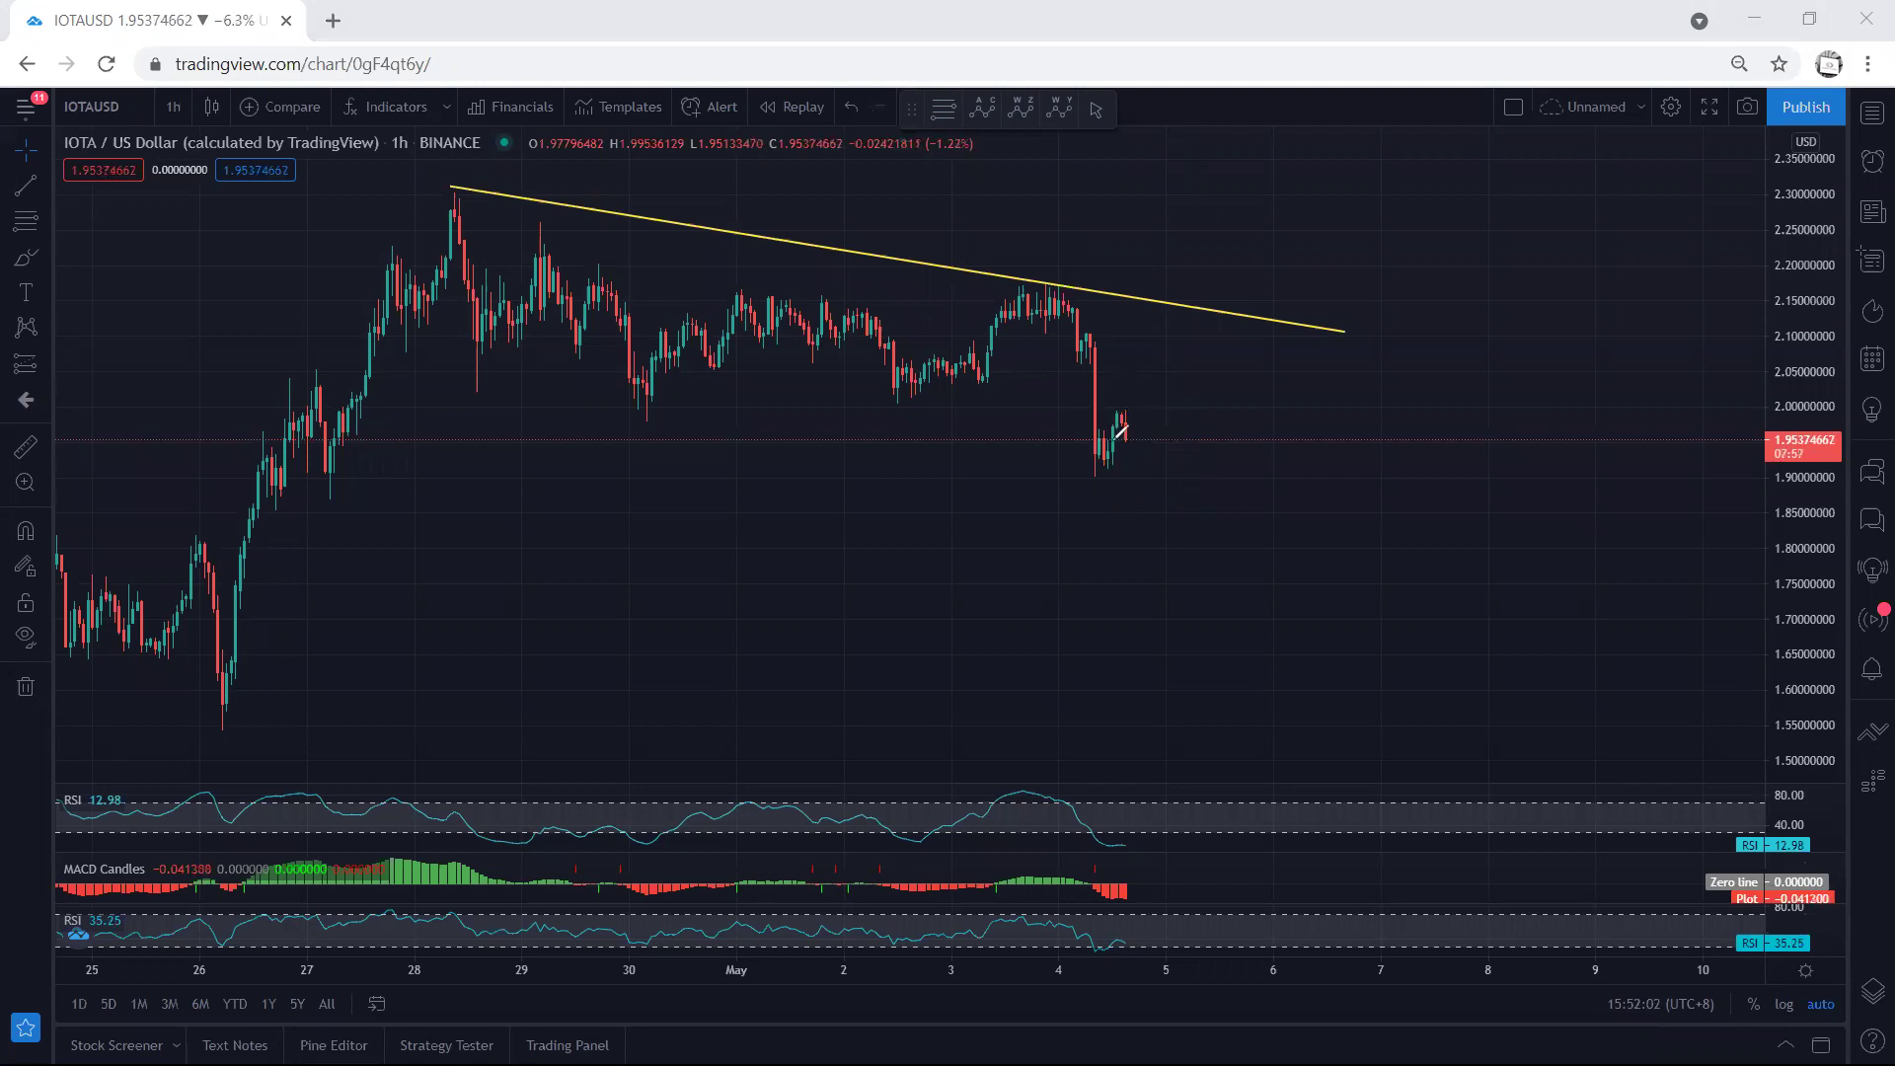
# Step: Sketch a stepped rebound to the descending trend line and a box around the latest candles between about 1.90 and 2.00, clearing both
pyautogui.moveTo(1112, 441)
pyautogui.mouseDown()
pyautogui.moveTo(1164, 396)
pyautogui.moveTo(1188, 306)
pyautogui.mouseUp()
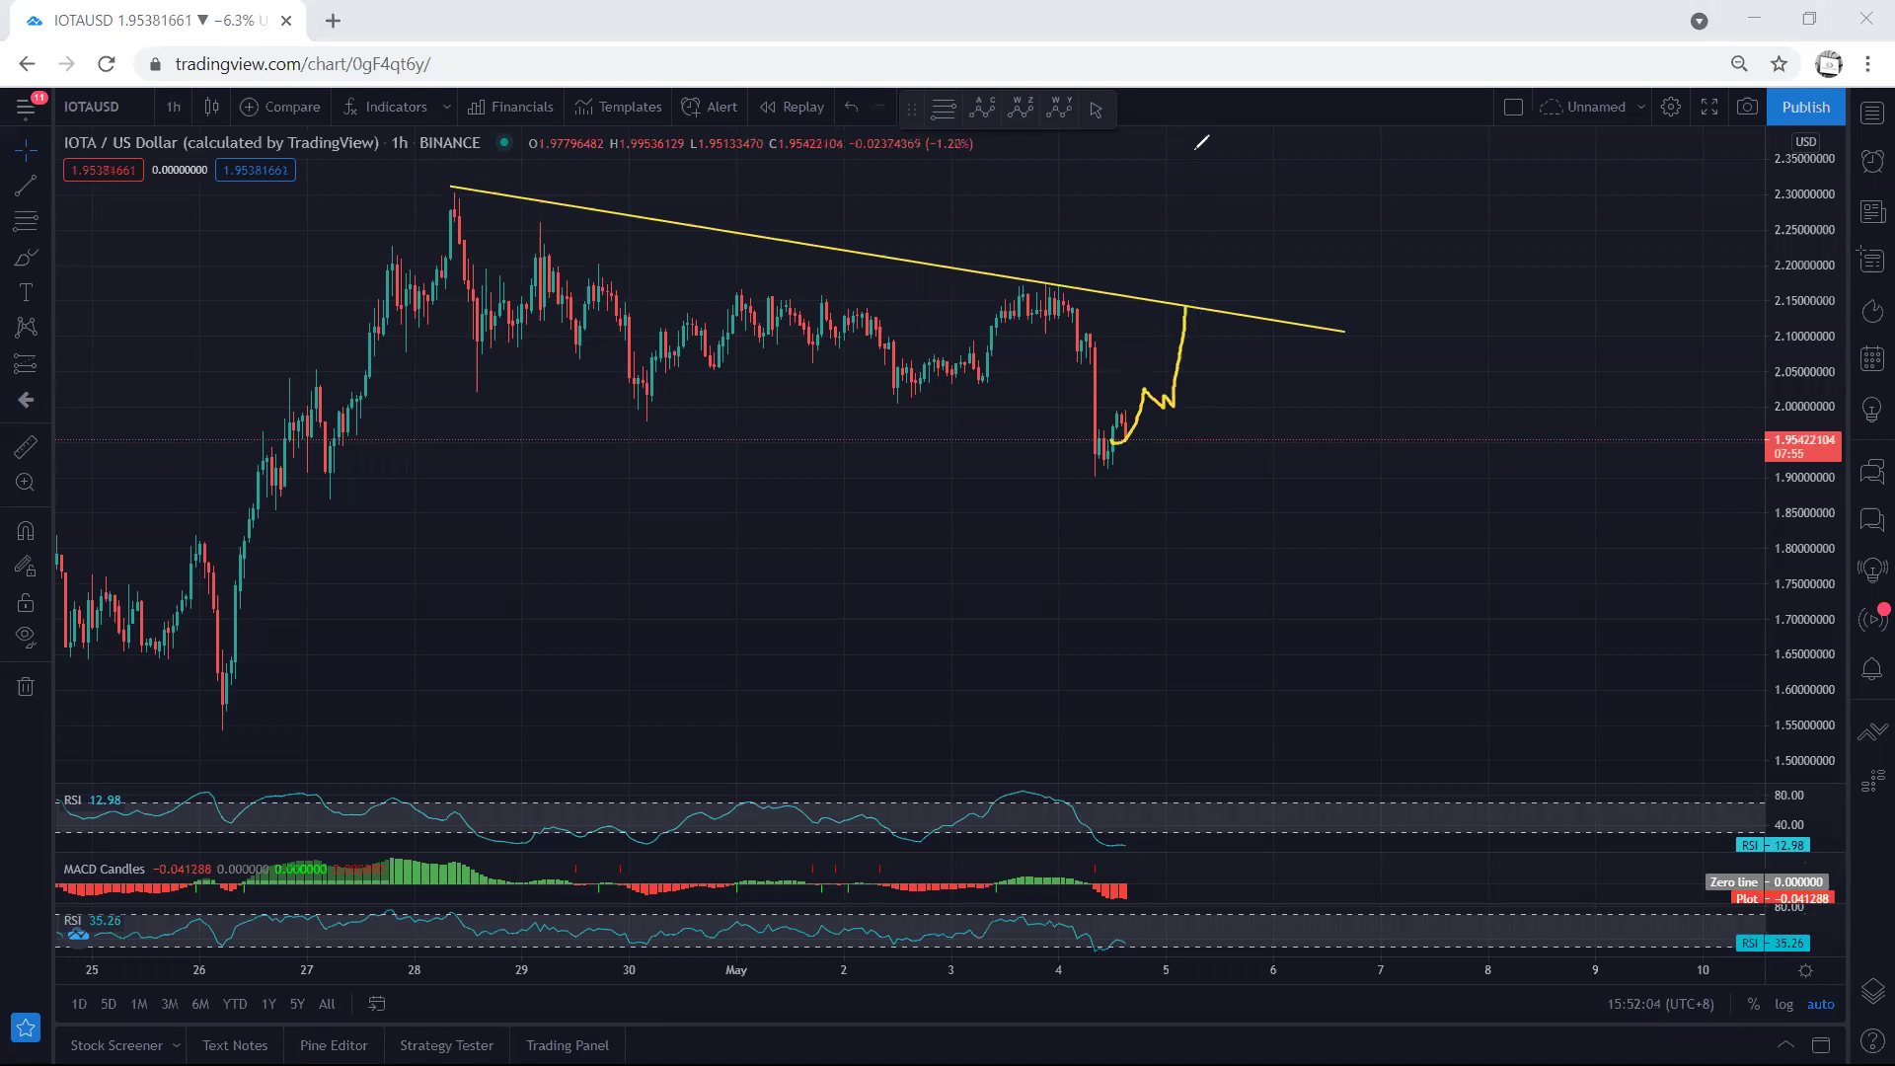
pyautogui.press('Delete')
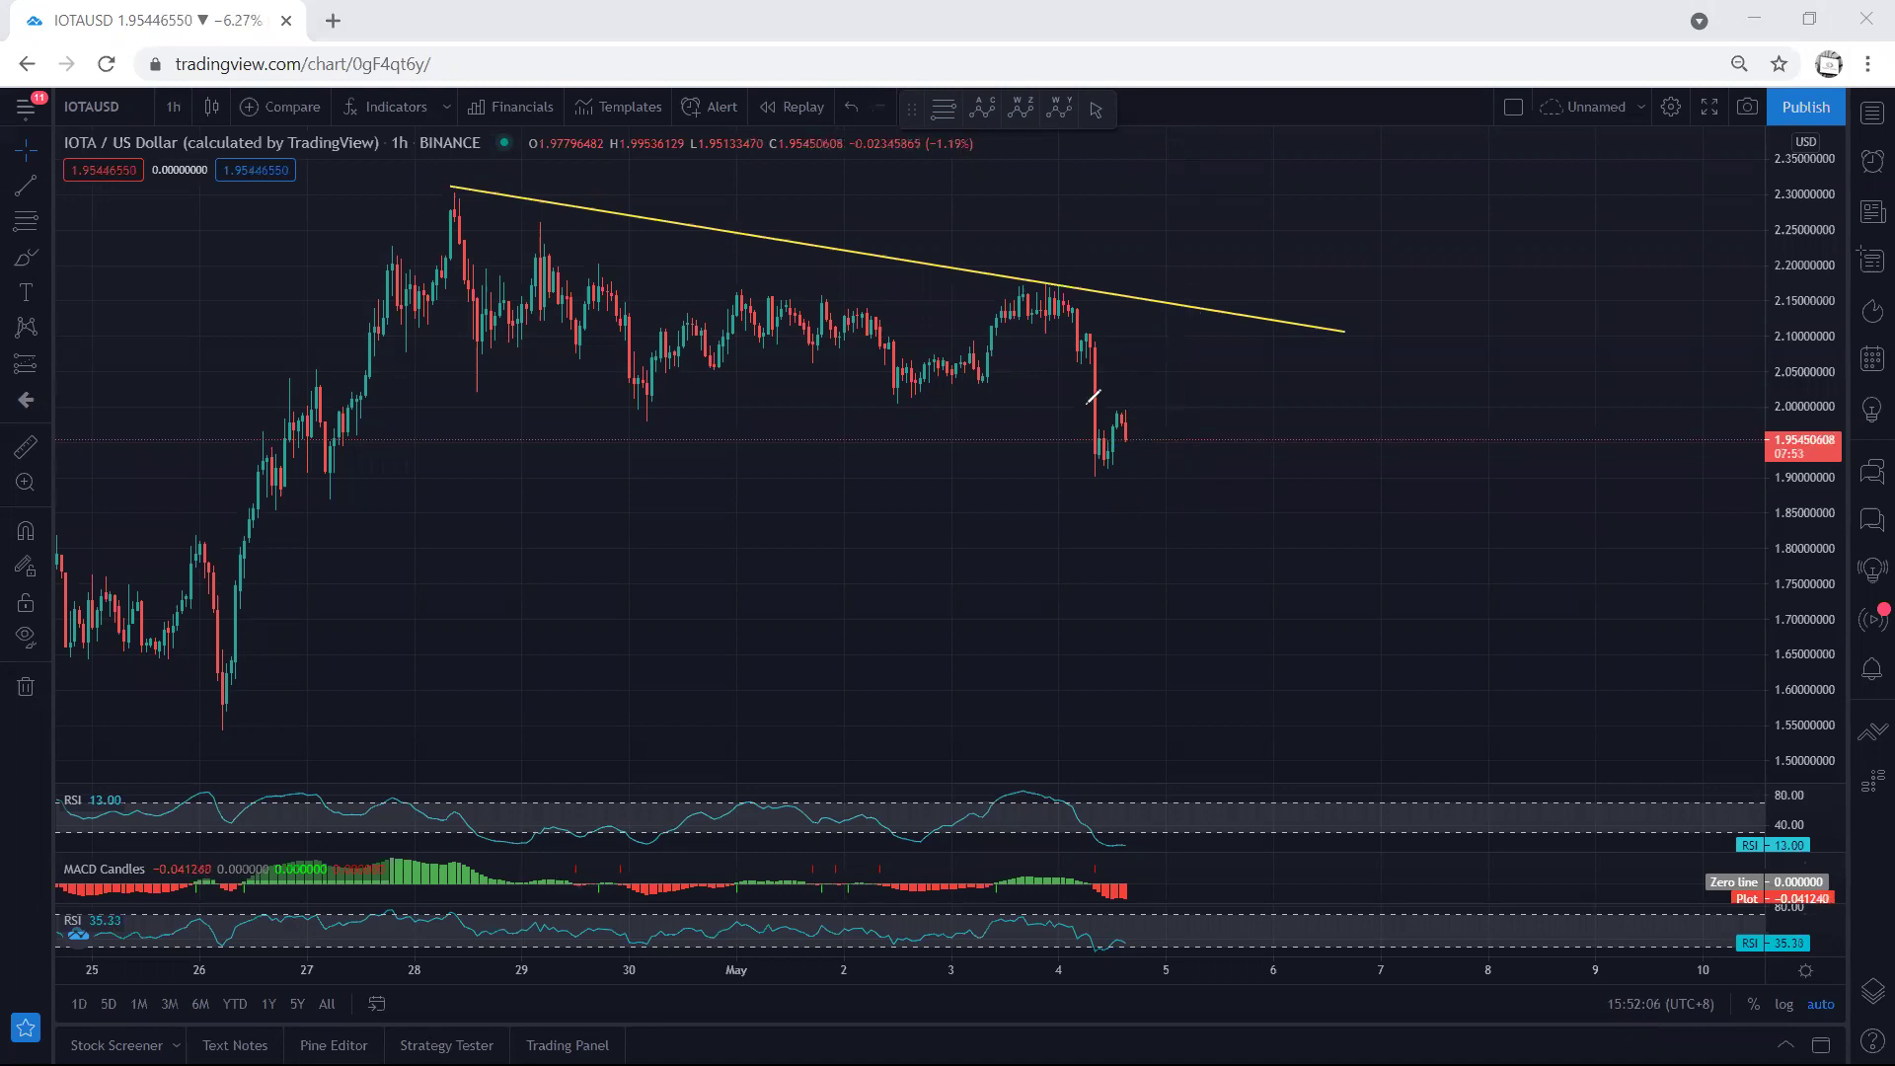
pyautogui.moveTo(1083, 407)
pyautogui.mouseDown()
pyautogui.moveTo(1131, 406)
pyautogui.moveTo(1150, 474)
pyautogui.moveTo(1082, 464)
pyautogui.moveTo(1084, 407)
pyautogui.mouseUp()
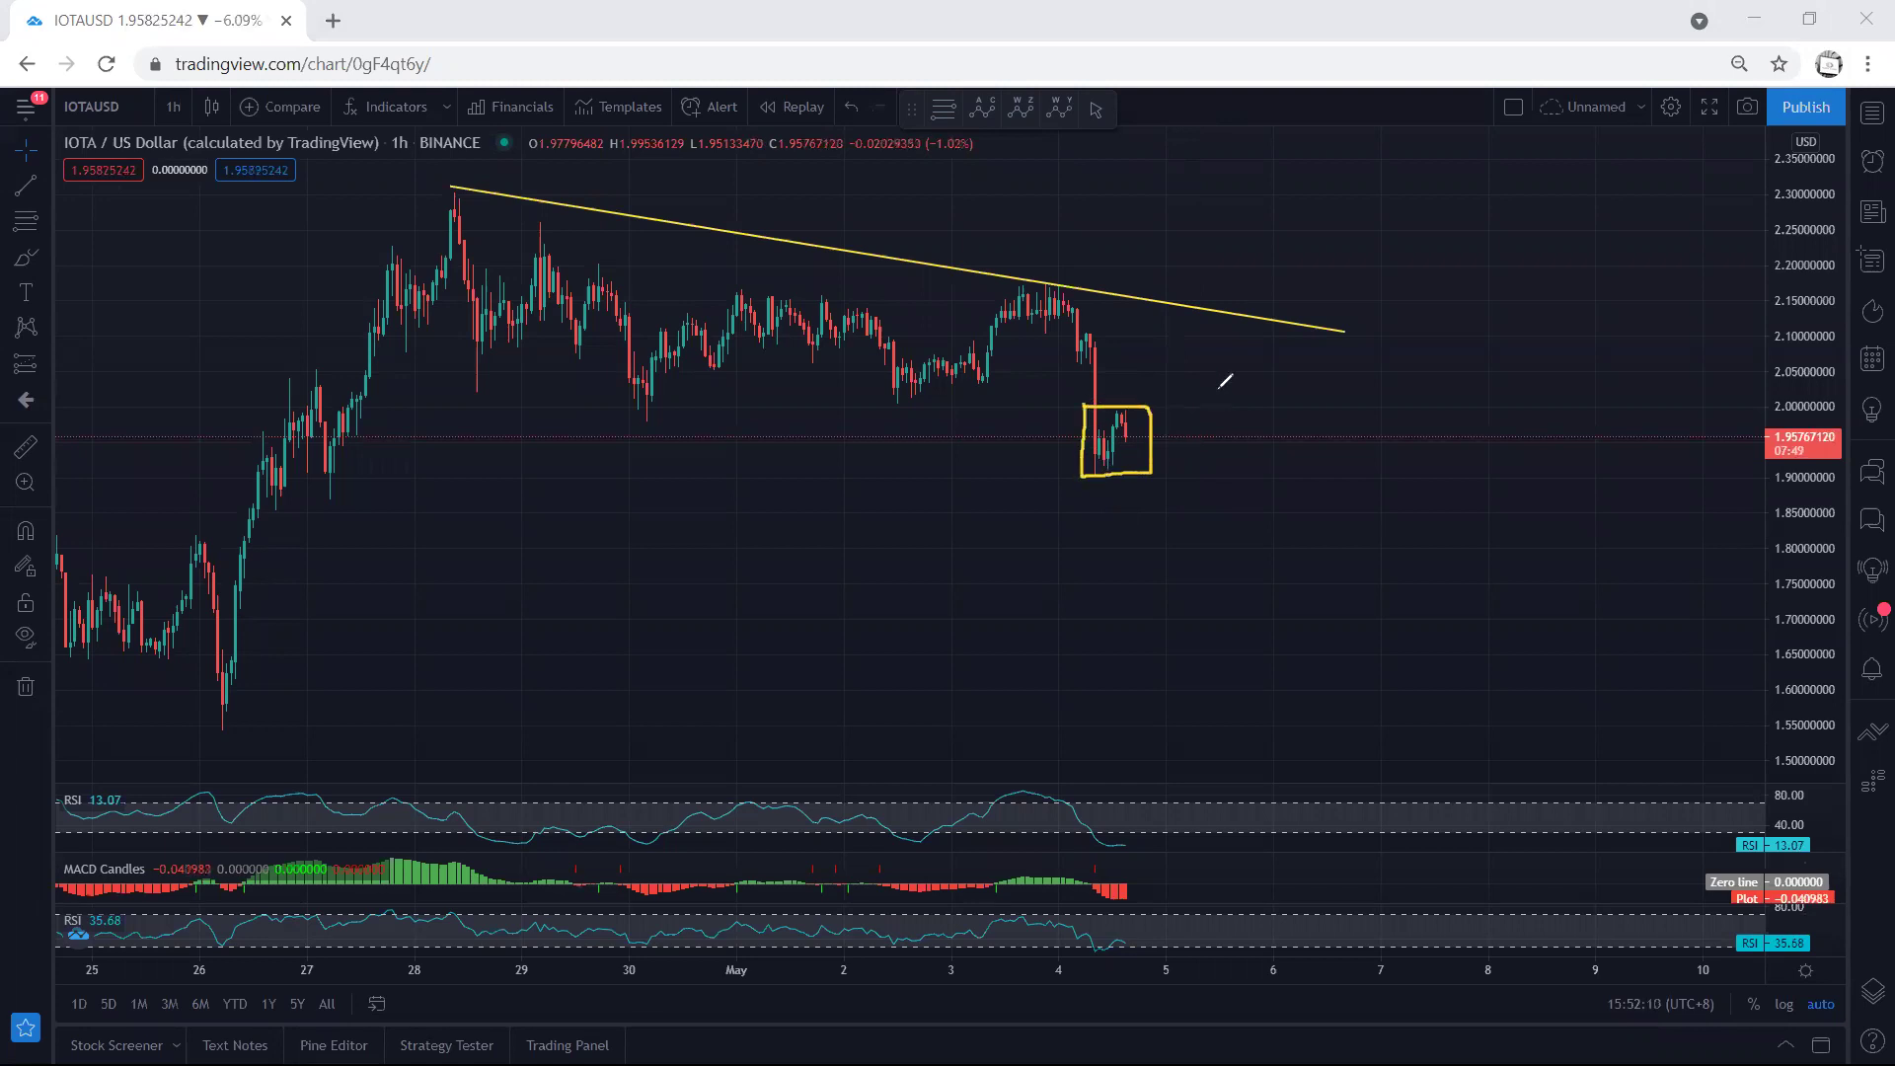
pyautogui.moveTo(1234, 372); pyautogui.dragTo(1180, 412)
pyautogui.click(634, 119)
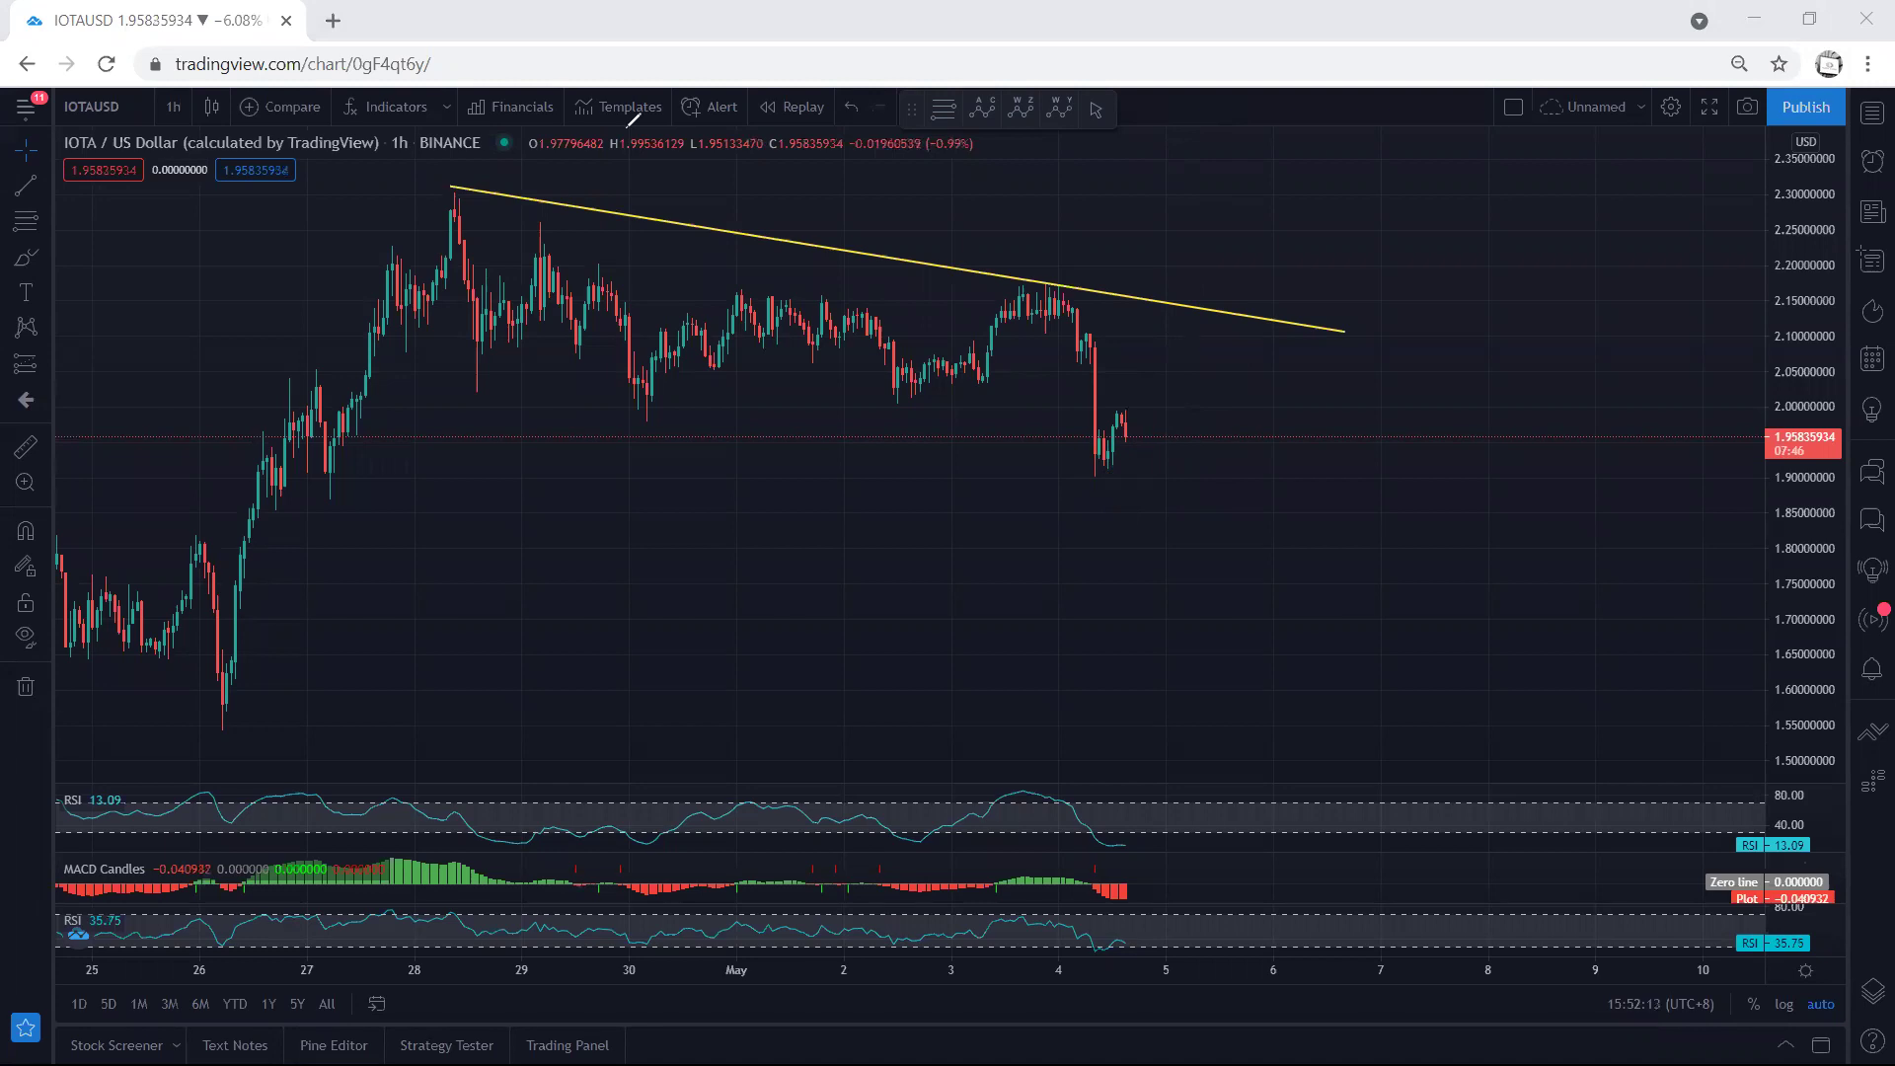
pyautogui.click(680, 452)
pyautogui.moveTo(681, 452); pyautogui.dragTo(687, 443)
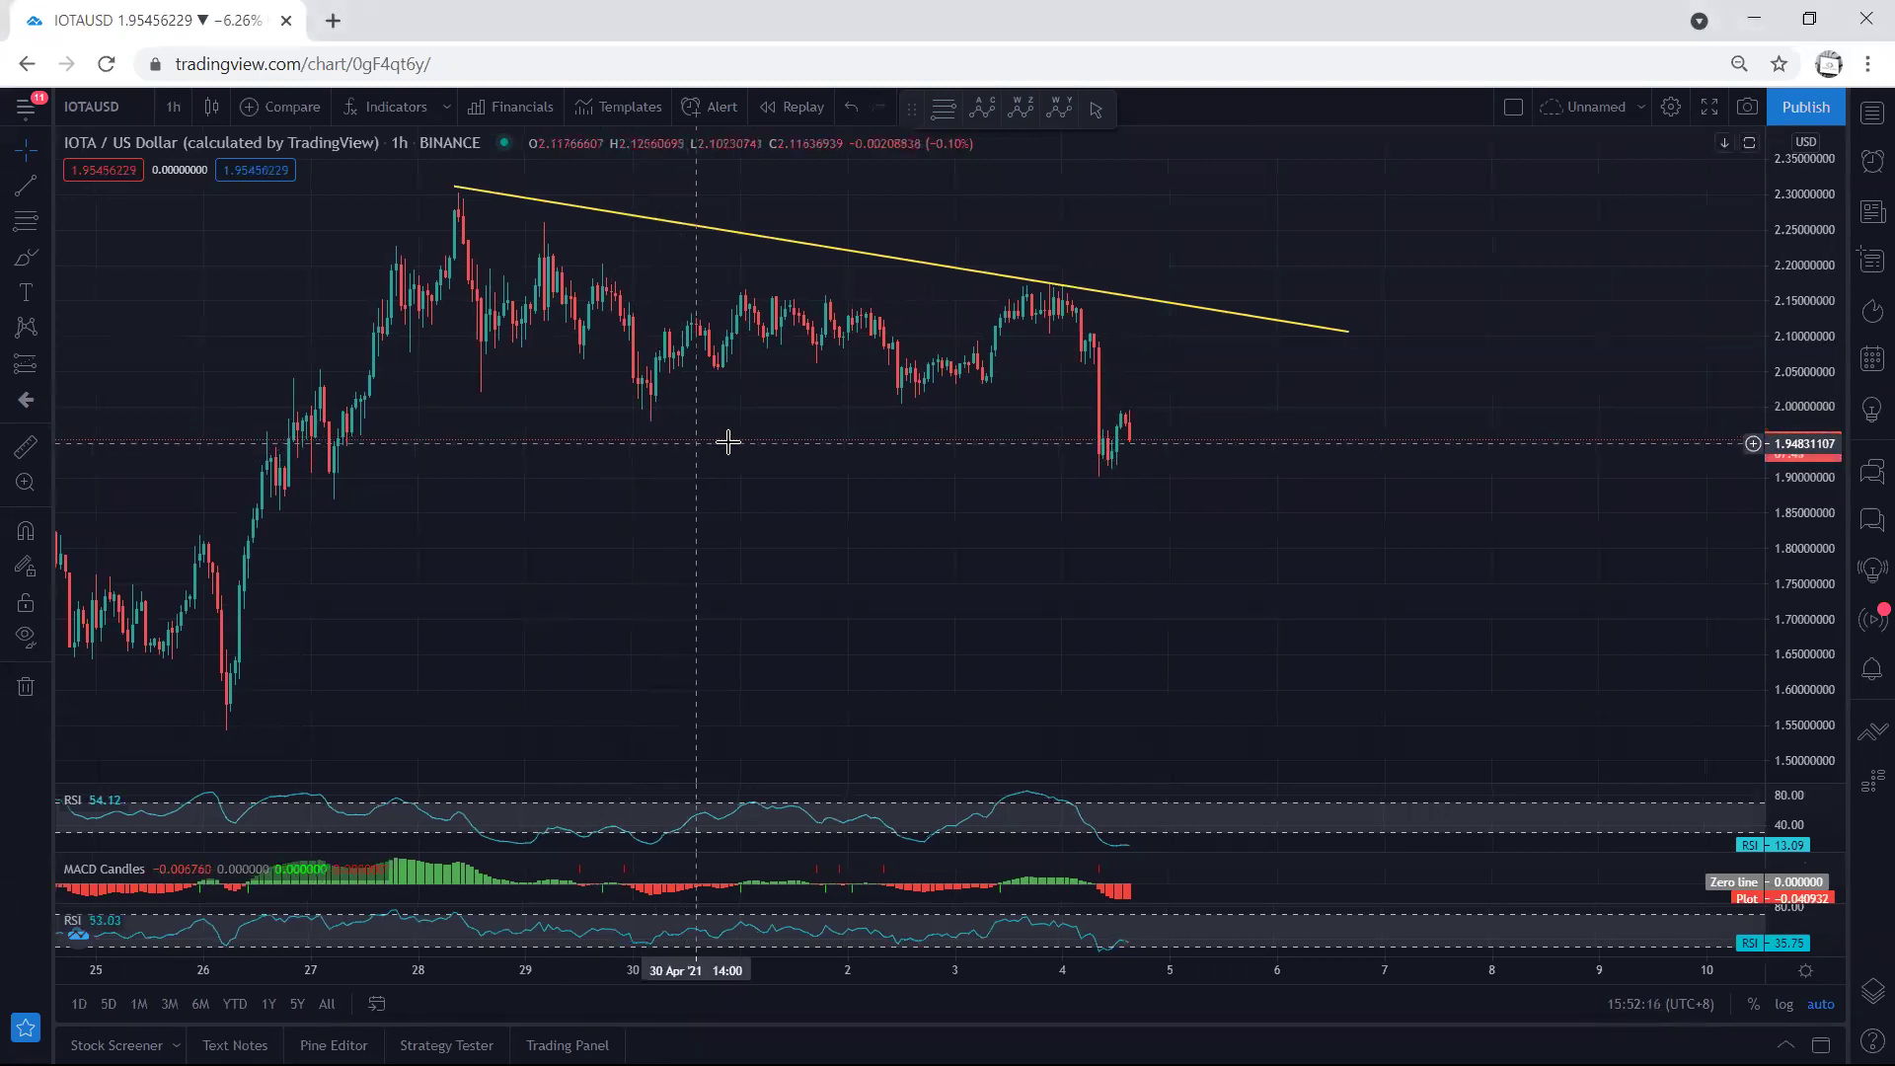